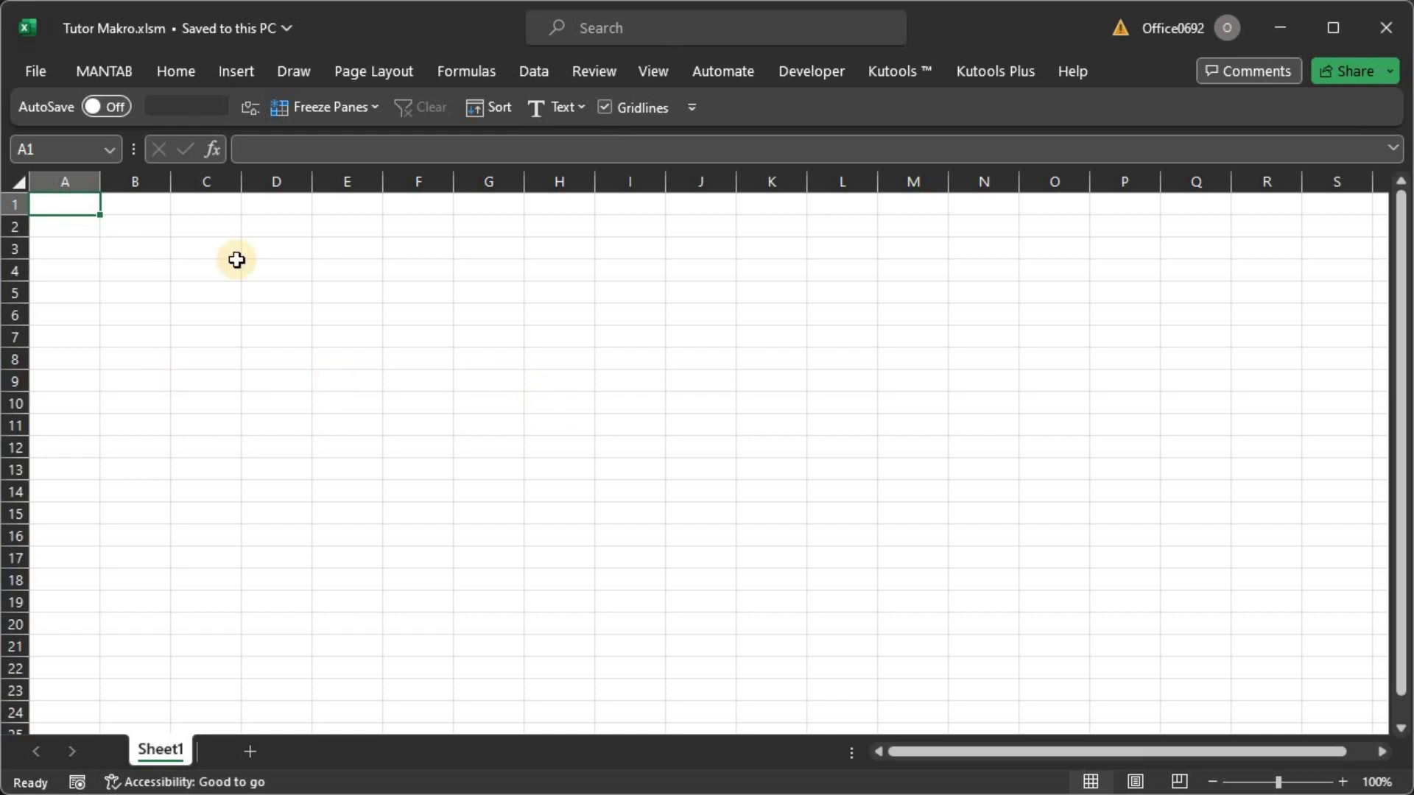
# Check the Developer entry in the ribbon customization options without changing anything, and look over the Developer commands.
pyautogui.click(33, 72)
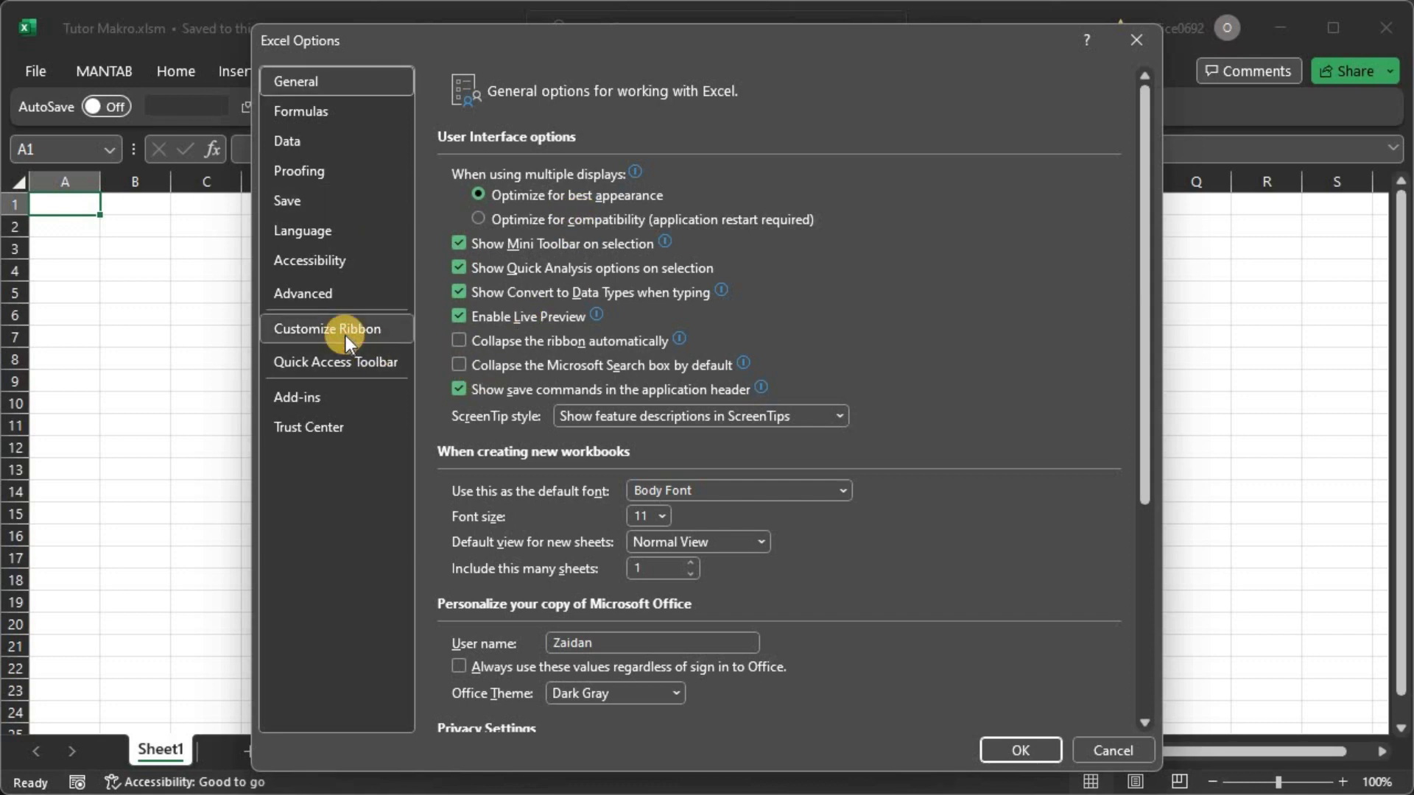
pyautogui.click(360, 324)
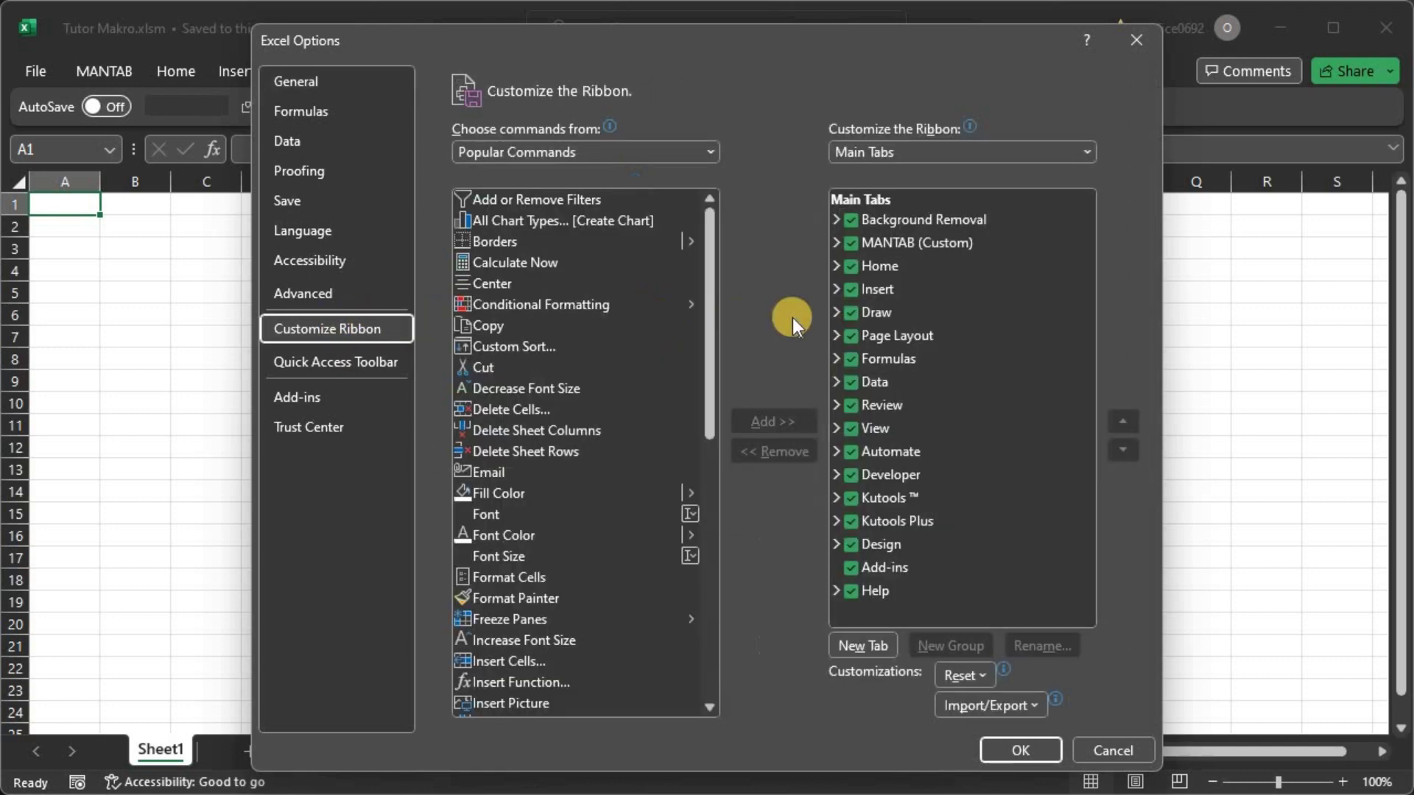
pyautogui.click(851, 476)
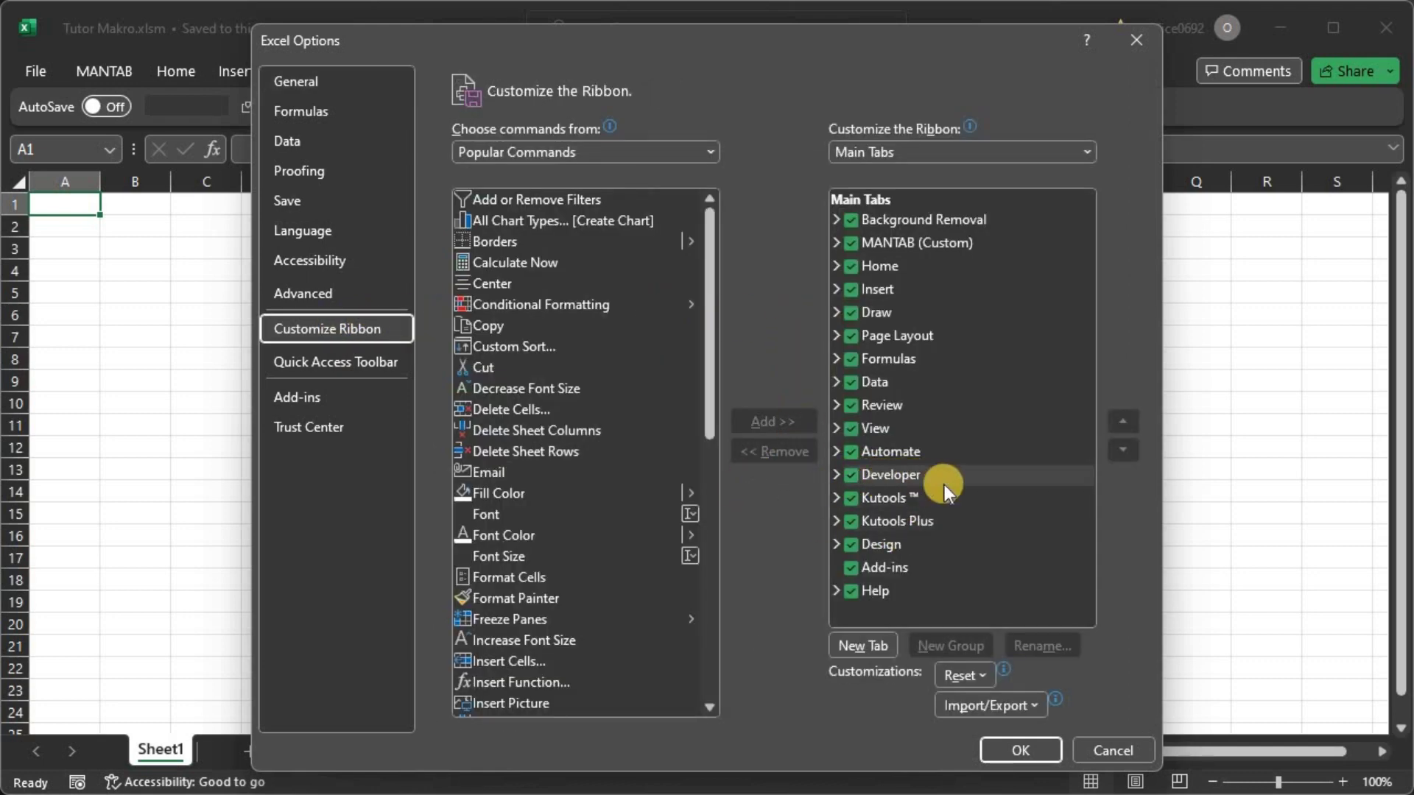
pyautogui.click(1110, 747)
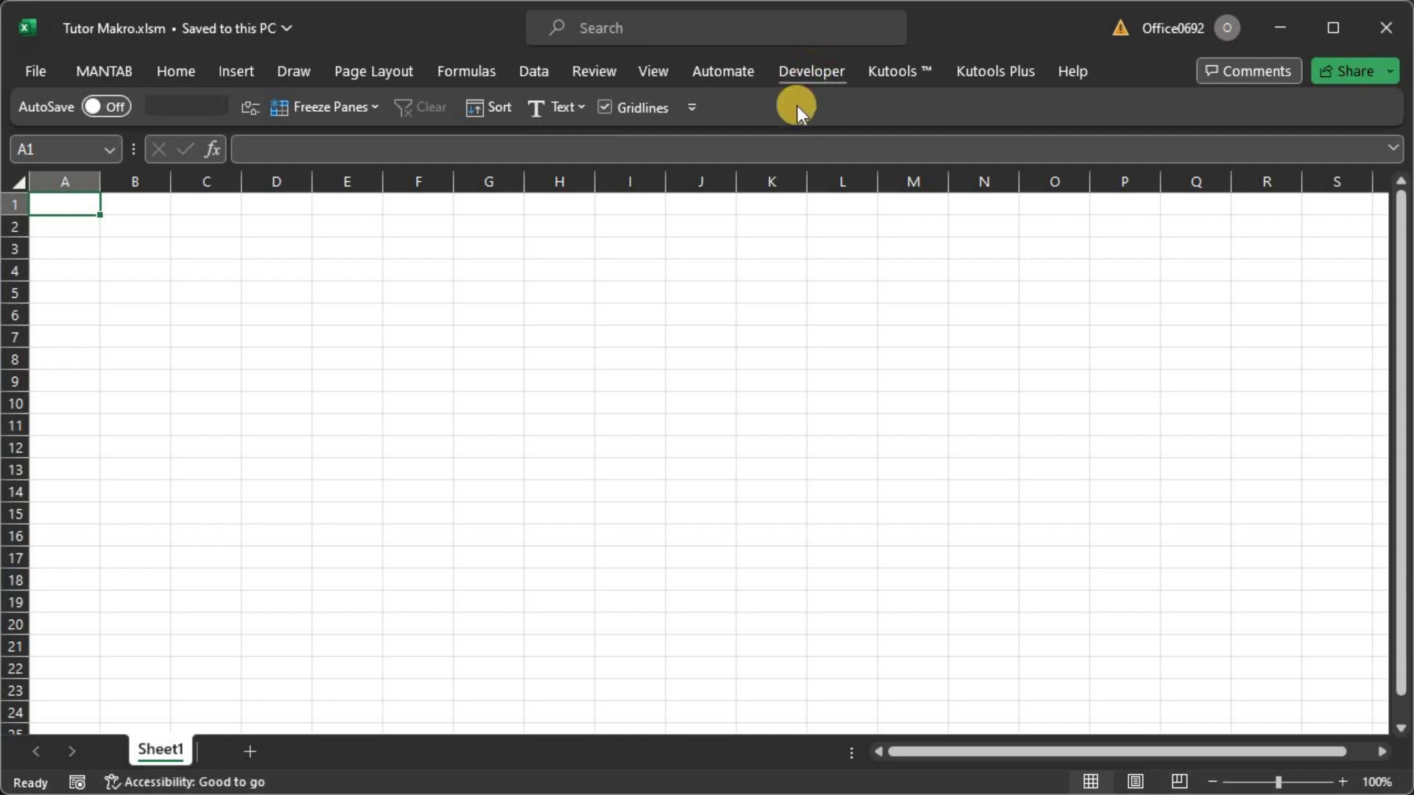
pyautogui.click(807, 72)
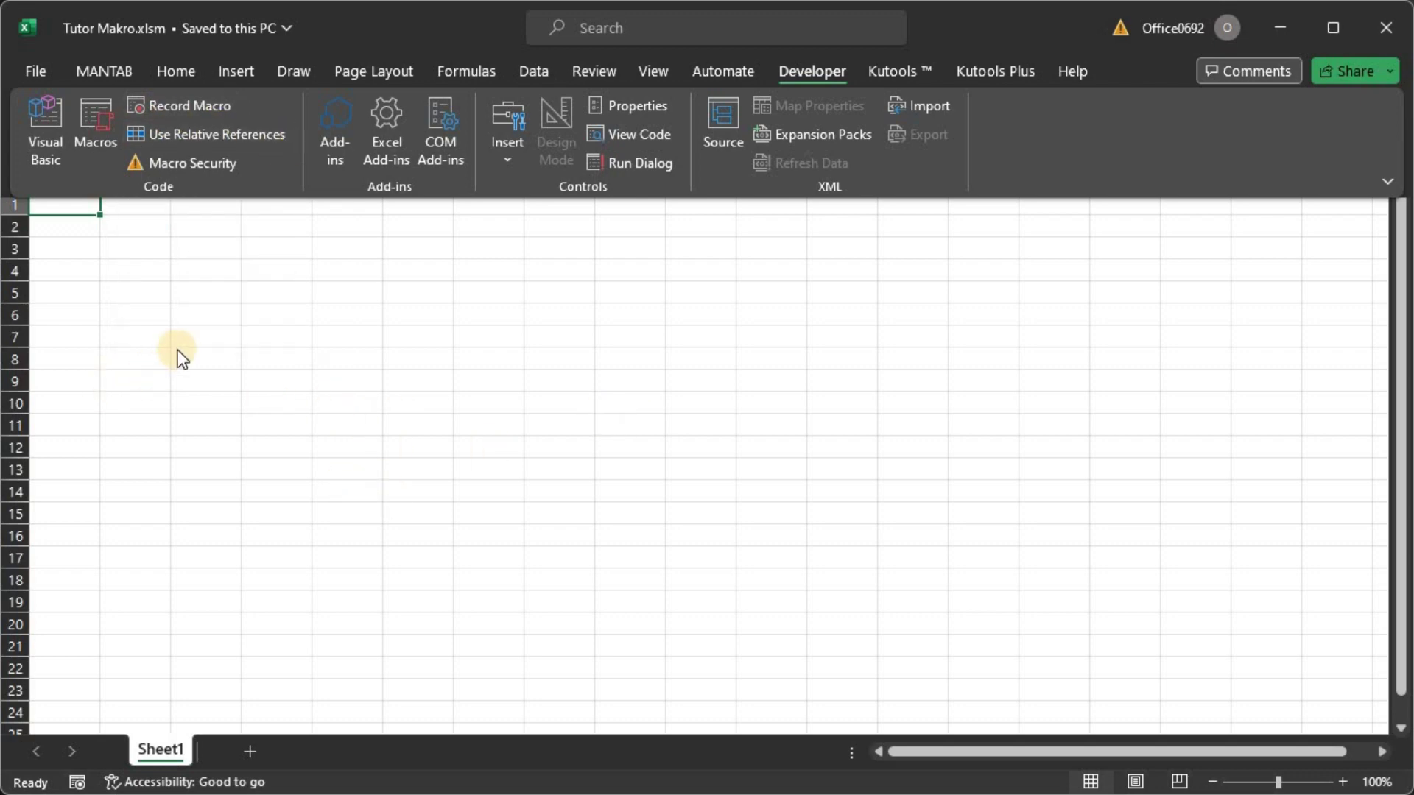
pyautogui.click(112, 347)
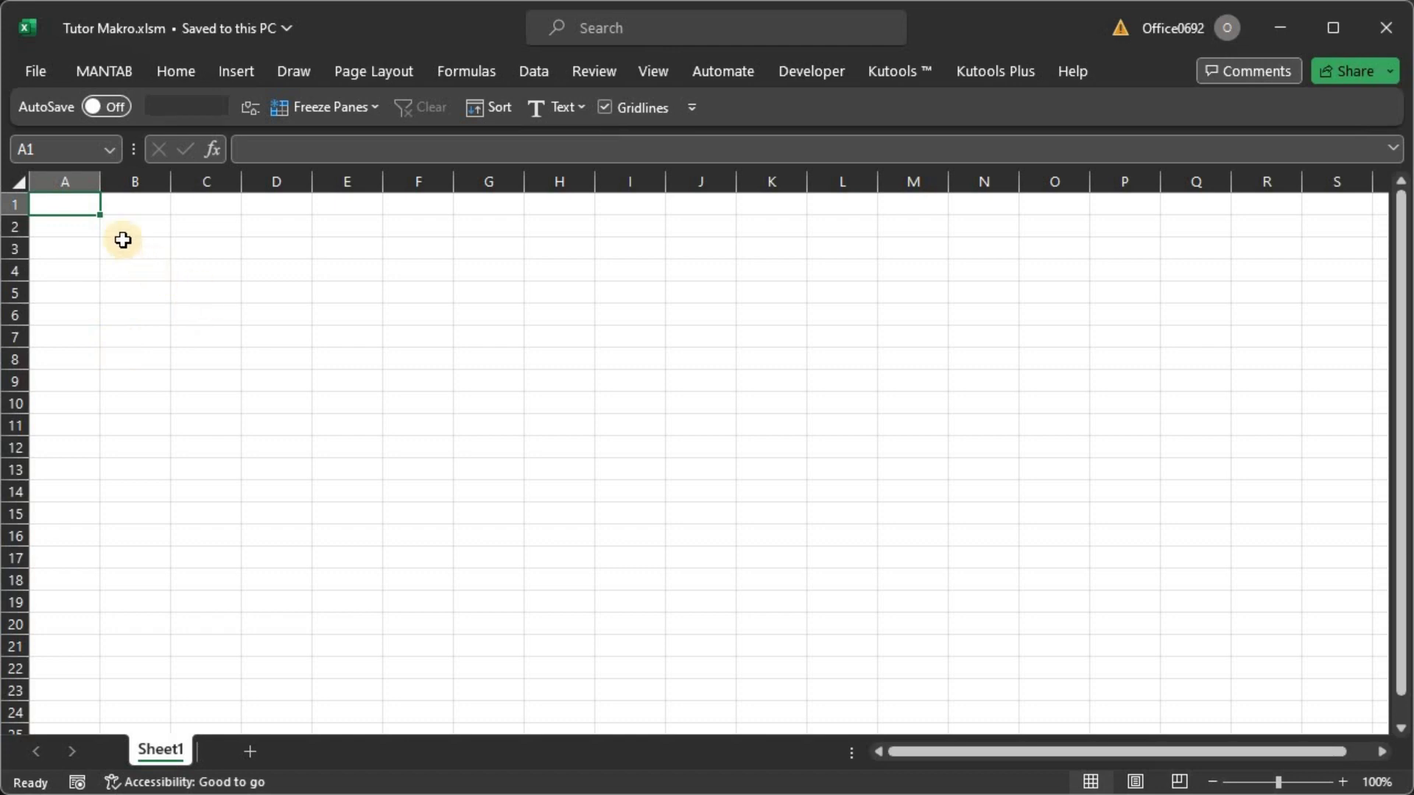
# Enter the column headers No, Nama and Kelas in cells A2 to C2.
pyautogui.click(74, 234)
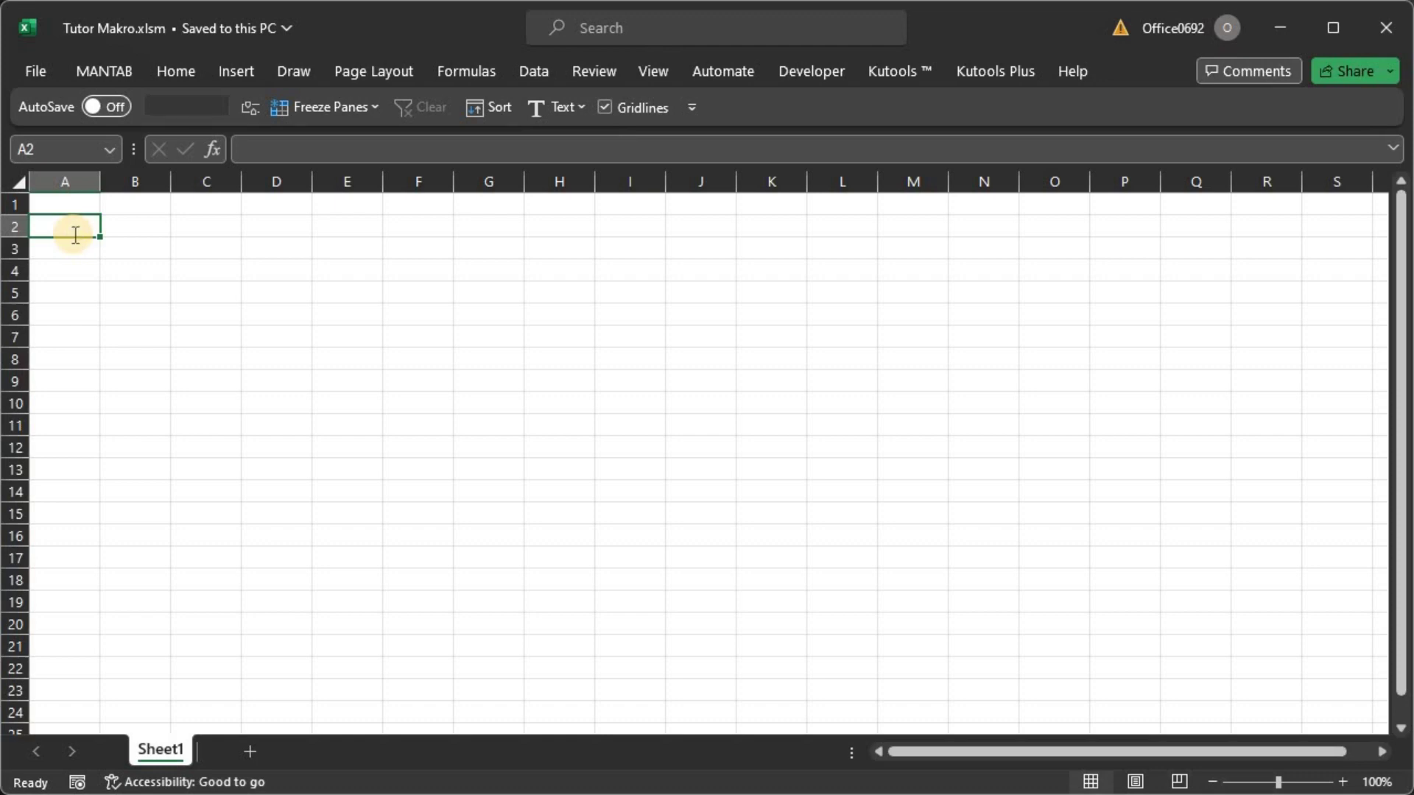
pyautogui.write('No')
pyautogui.press('Tab')
pyautogui.write('Nama')
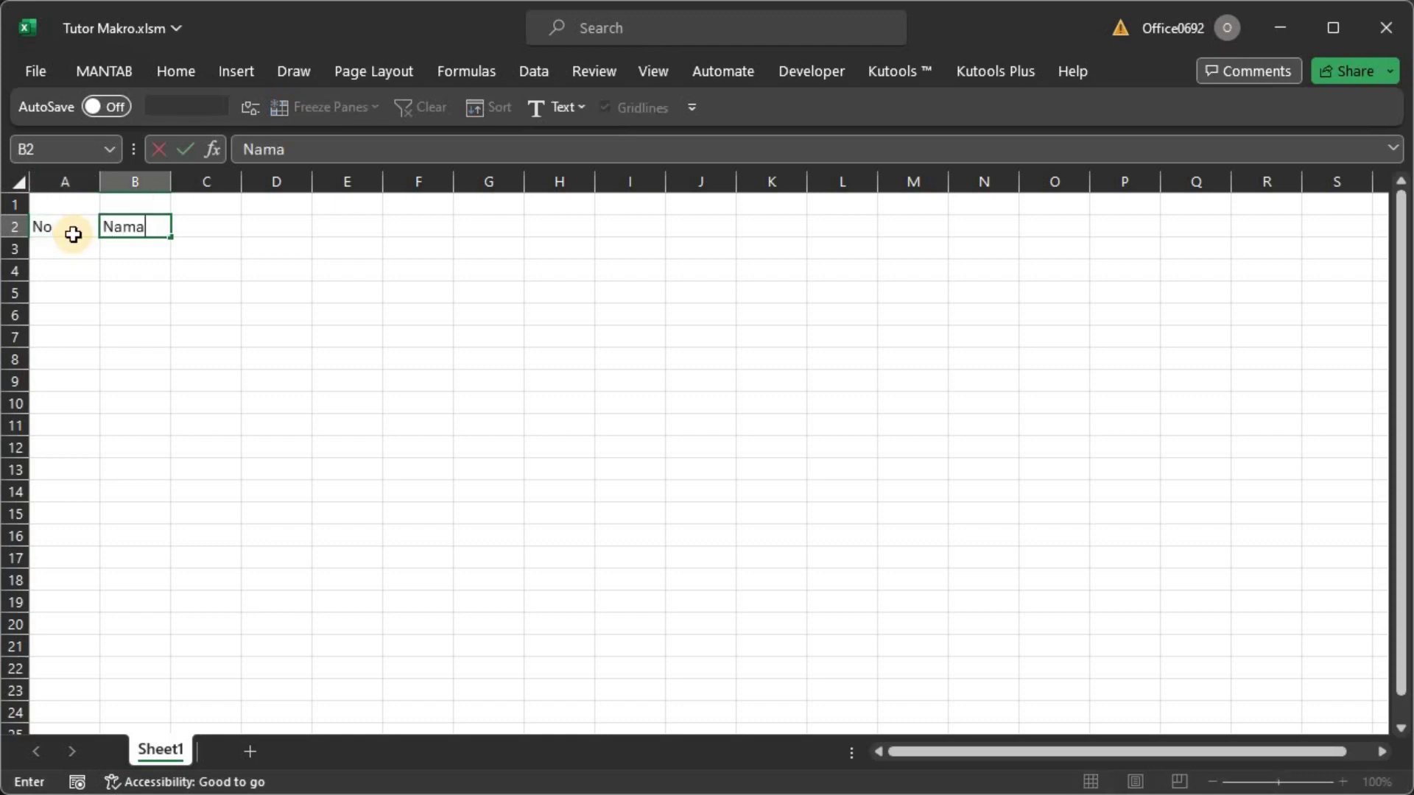
pyautogui.press('Tab')
pyautogui.write('Kelas')
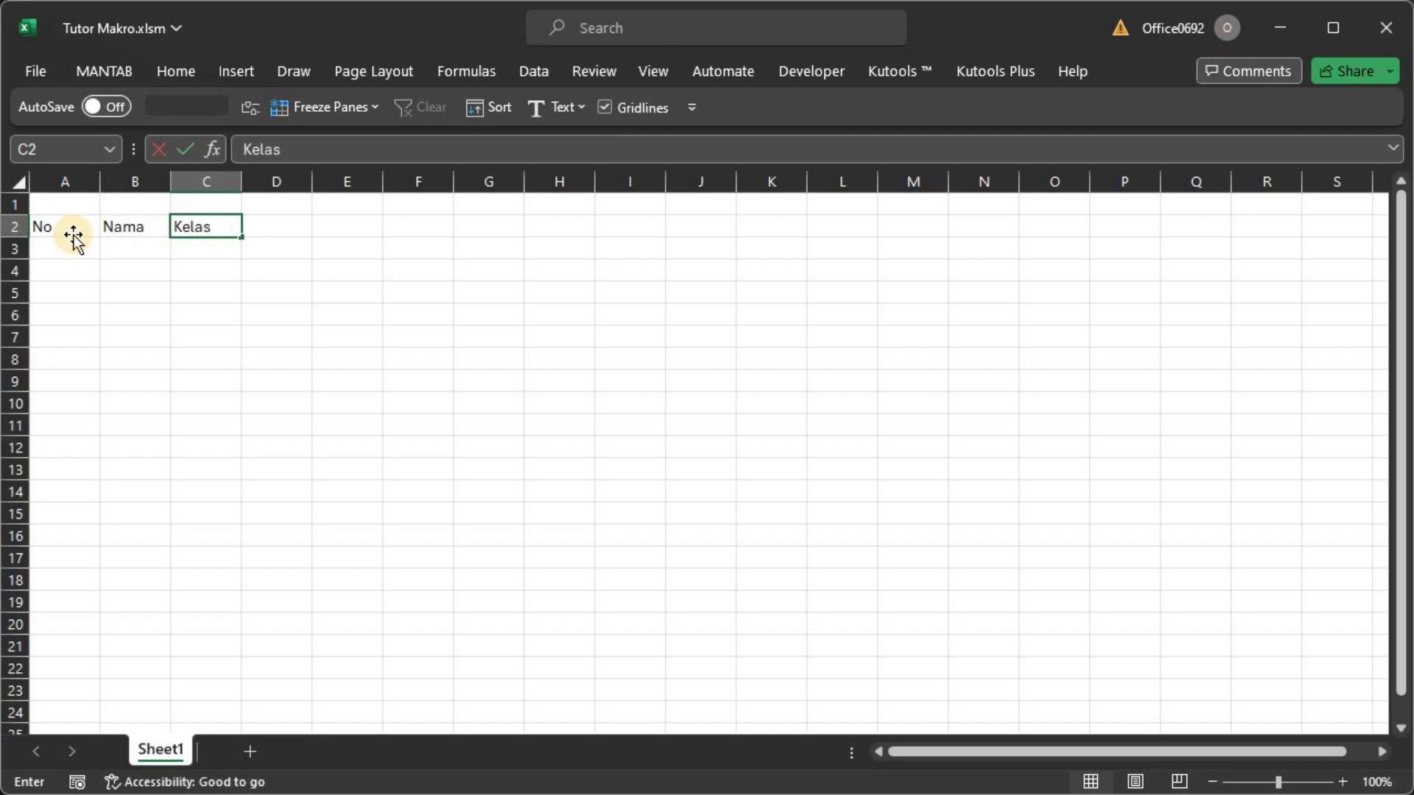
pyautogui.press('Return')
# Fill in the first record in row 3 with number 1, the student's name and class H2.
pyautogui.write('1')
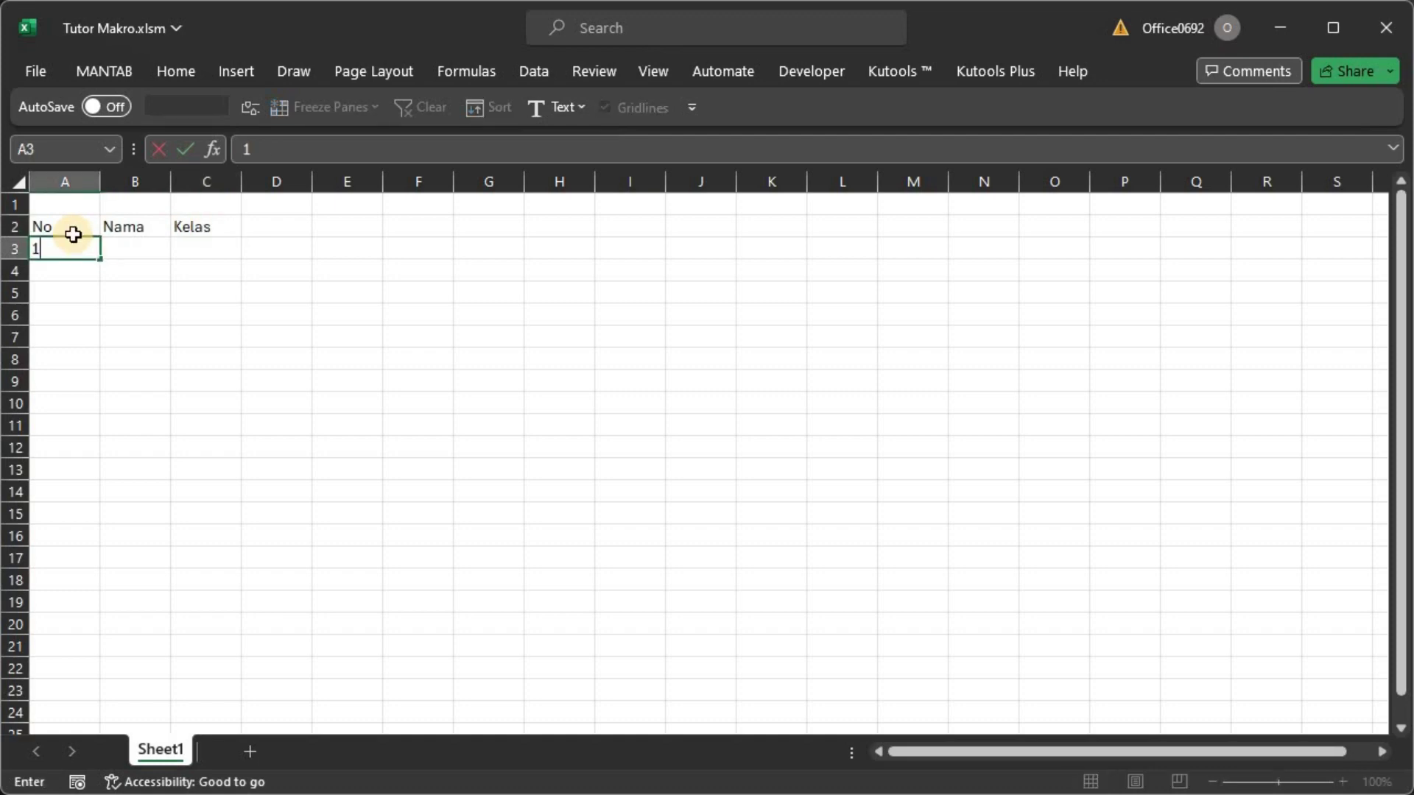
pyautogui.press('Tab')
pyautogui.write('Andri')
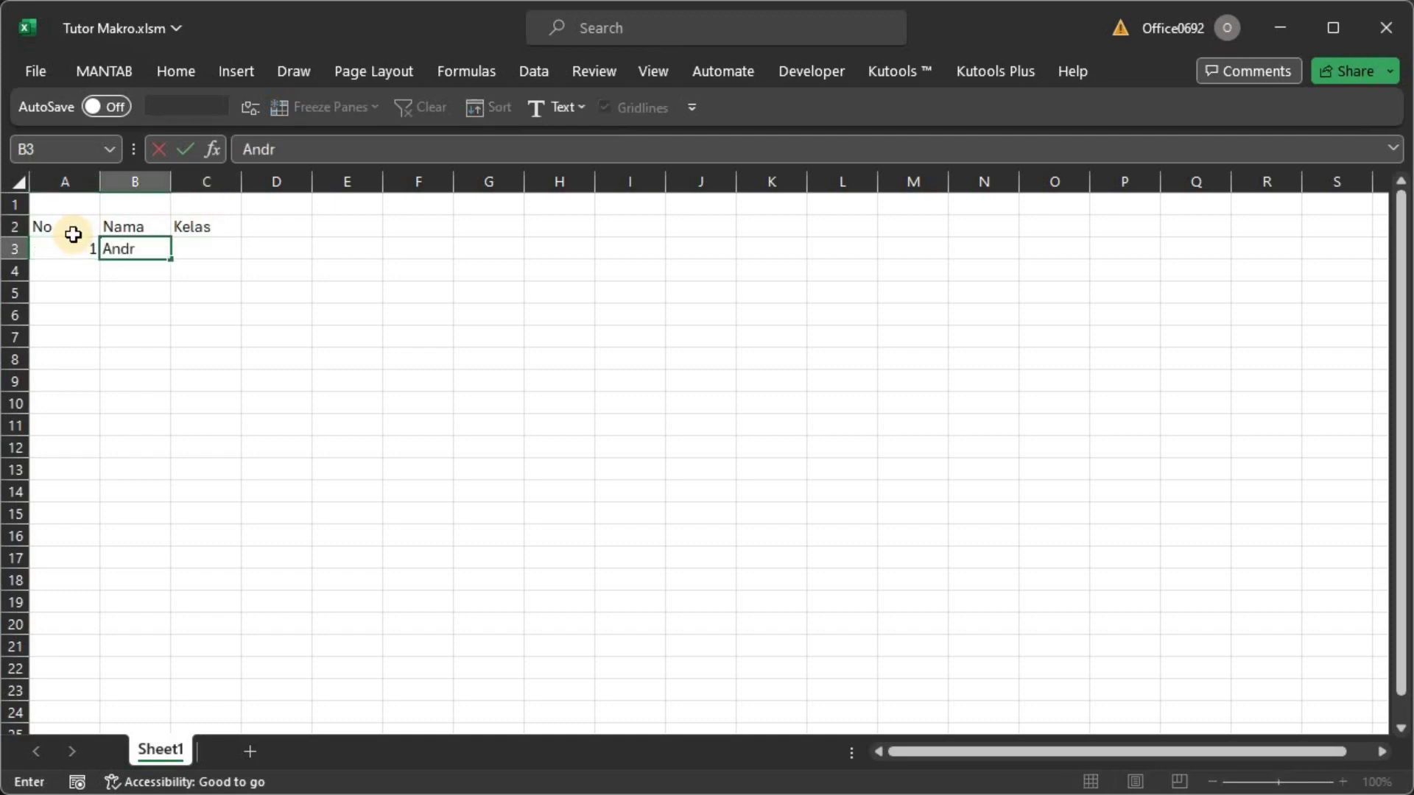
pyautogui.press('Tab')
pyautogui.write('H2')
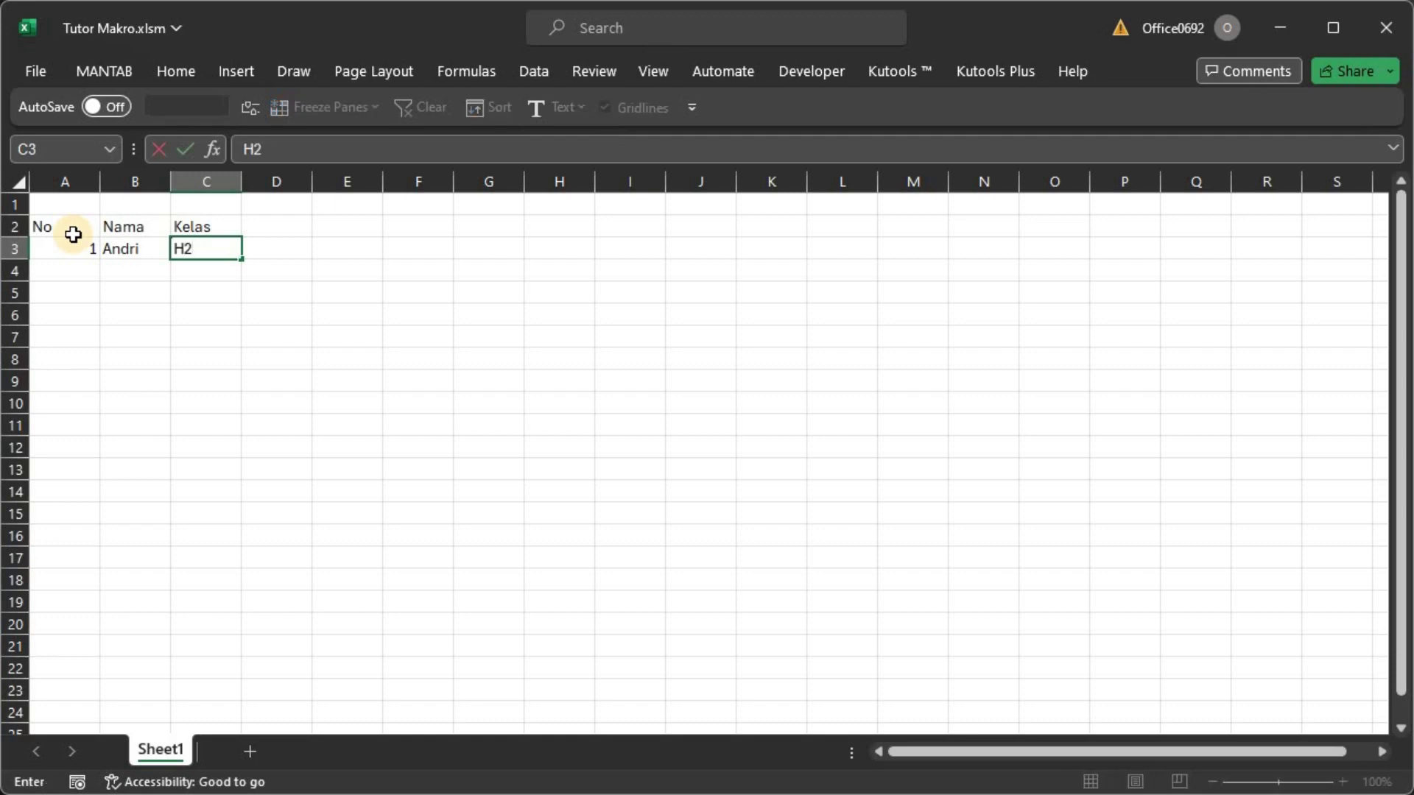
pyautogui.press('Return')
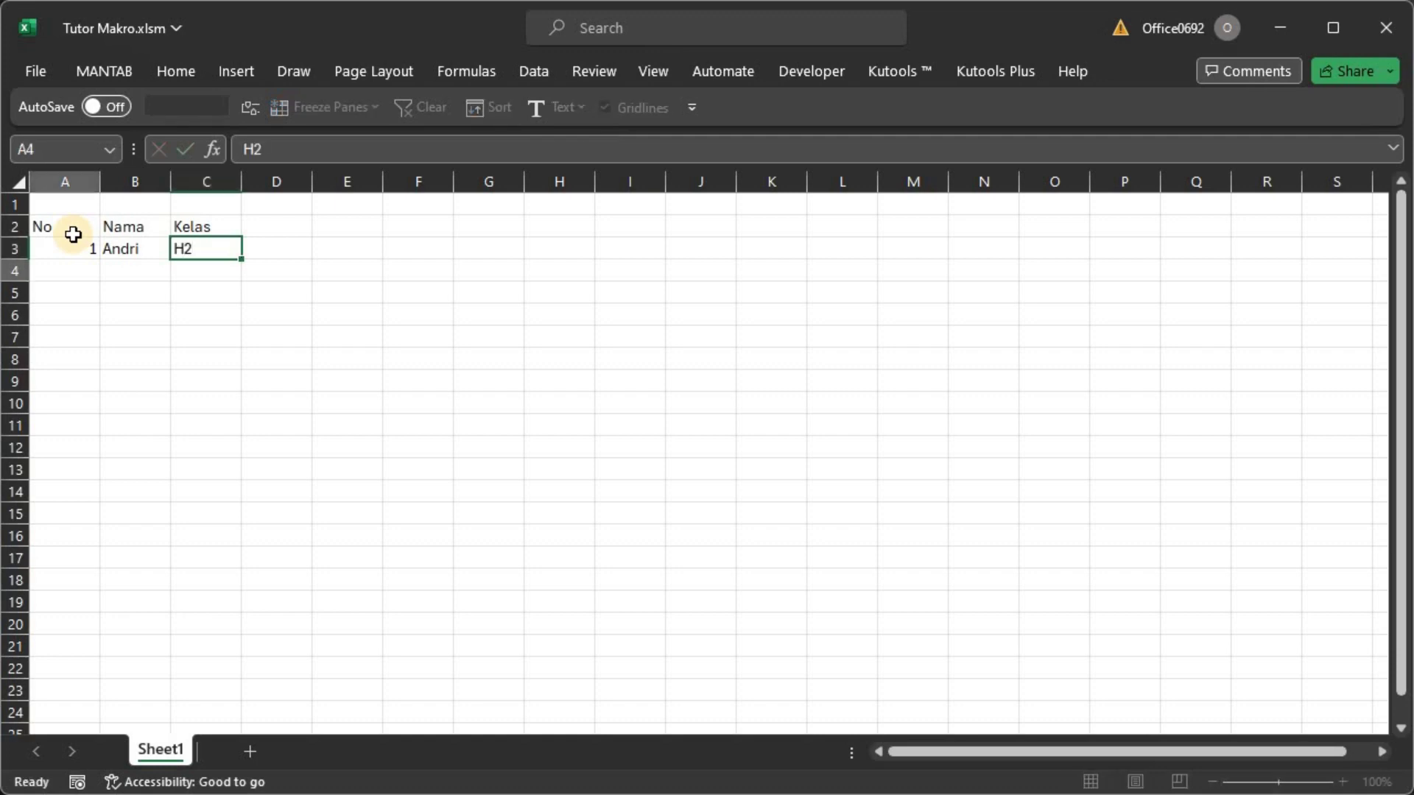
# Fill in the second record in row 4 with number 2, the student's name and class H3.
pyautogui.write('2')
pyautogui.press('Tab')
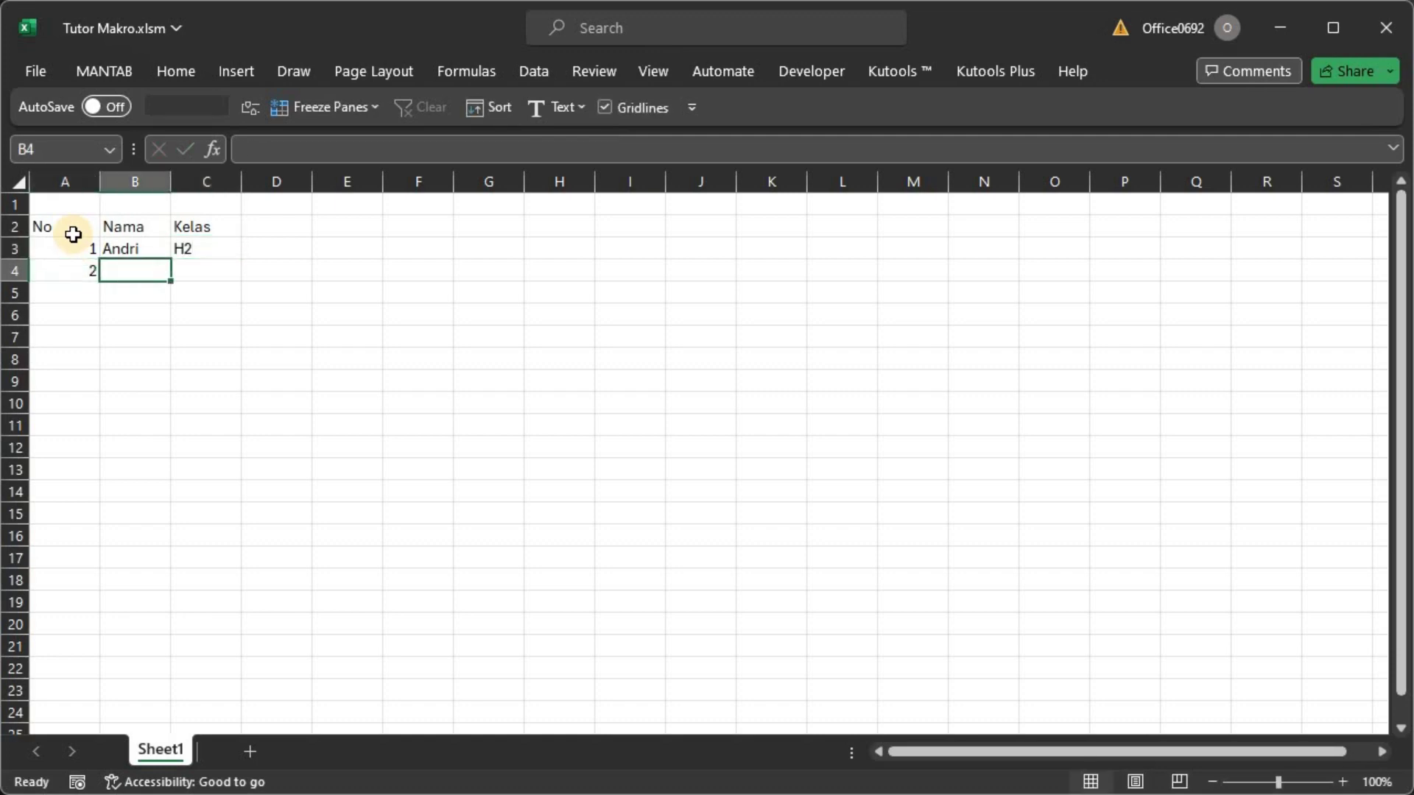
pyautogui.write('A')
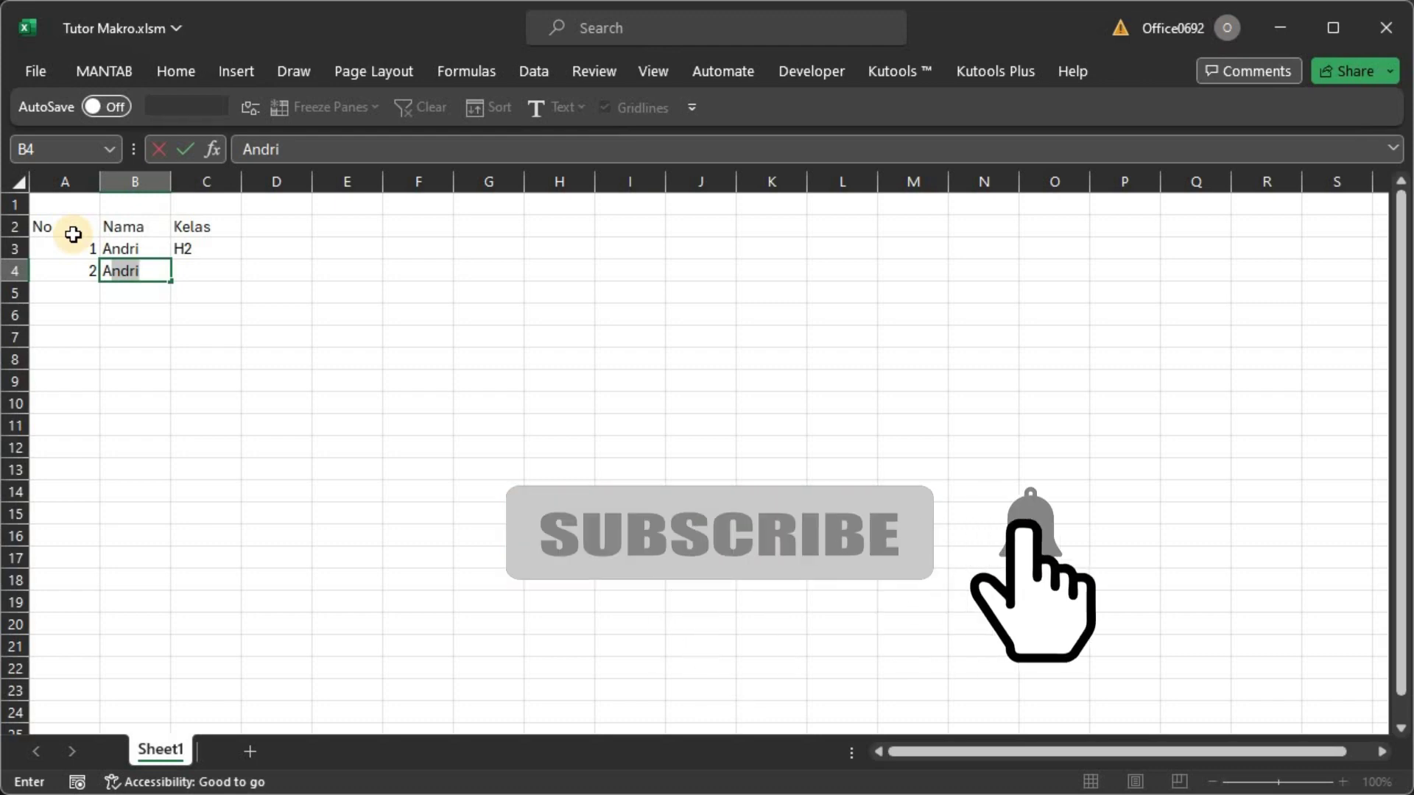
pyautogui.write('tong')
pyautogui.press('Tab')
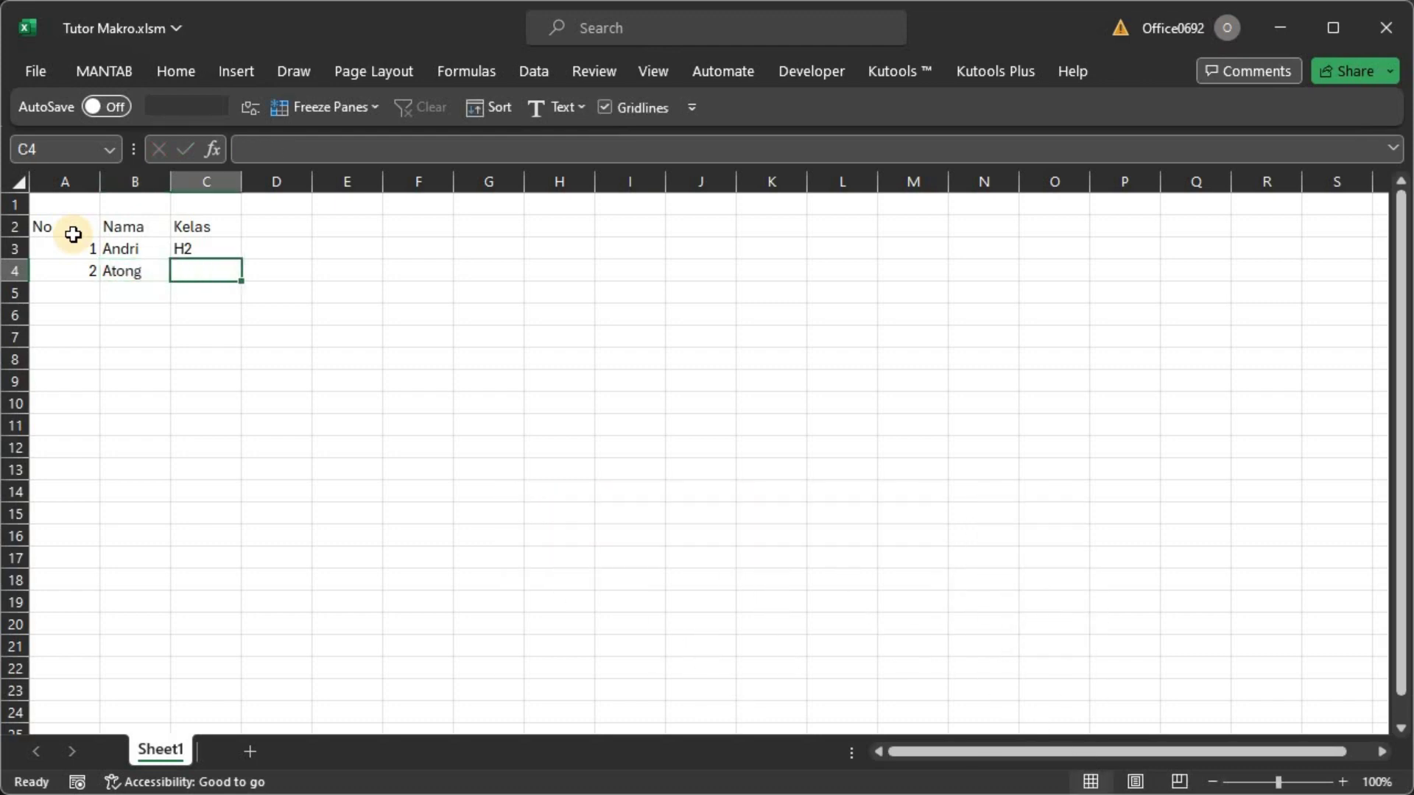
pyautogui.write('H3')
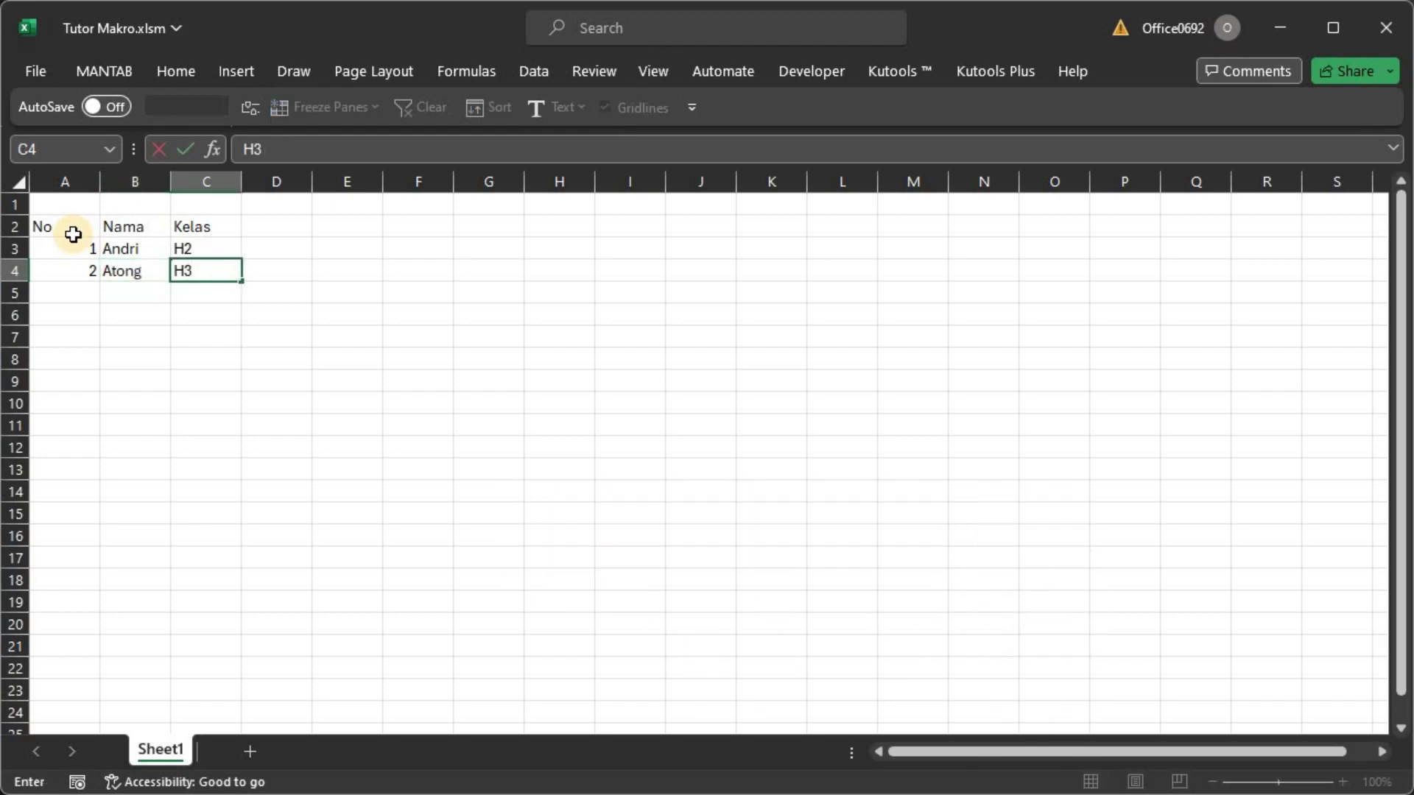
pyautogui.press('Return')
# Fill in the third record in row 5 with number 3, the student's name and class A1.
pyautogui.write('3')
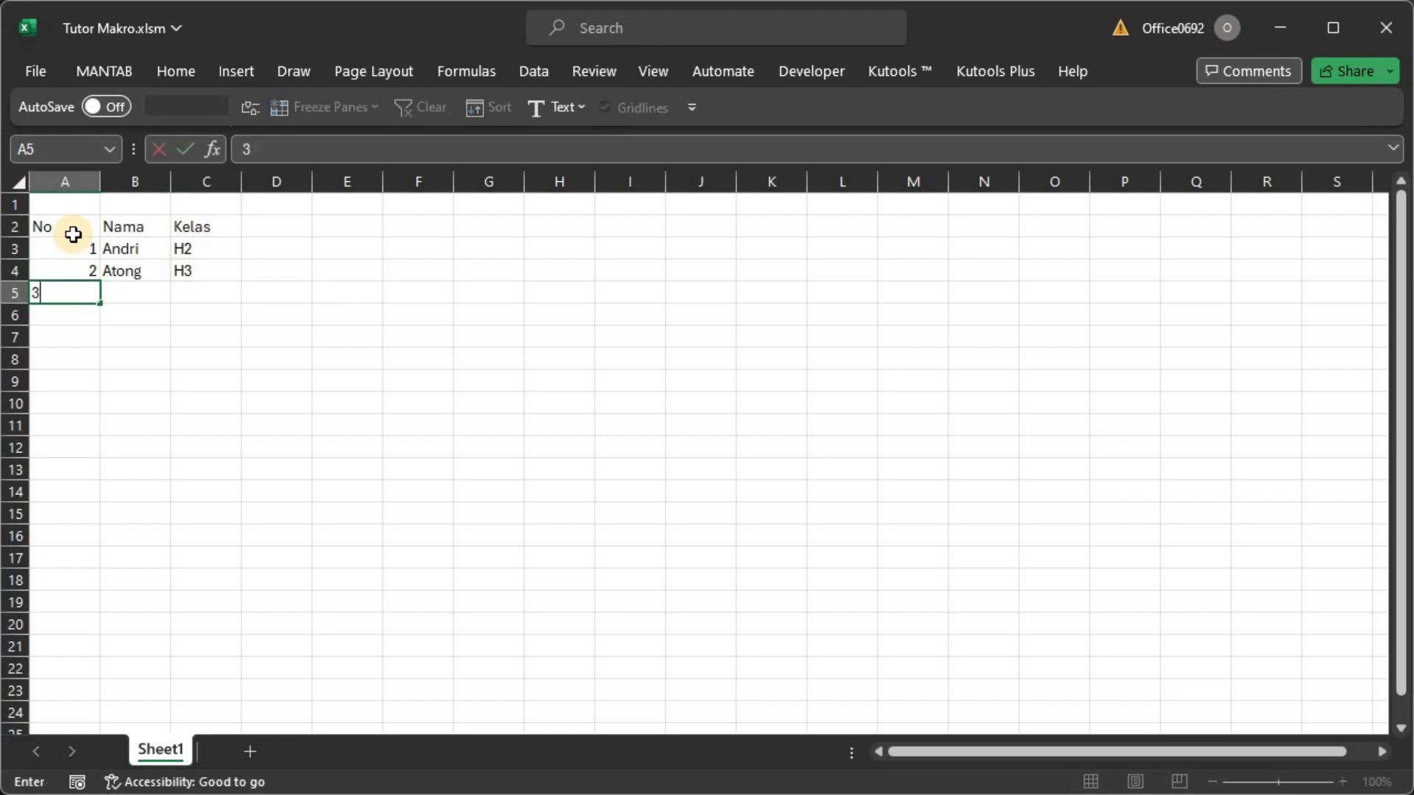
pyautogui.press('Tab')
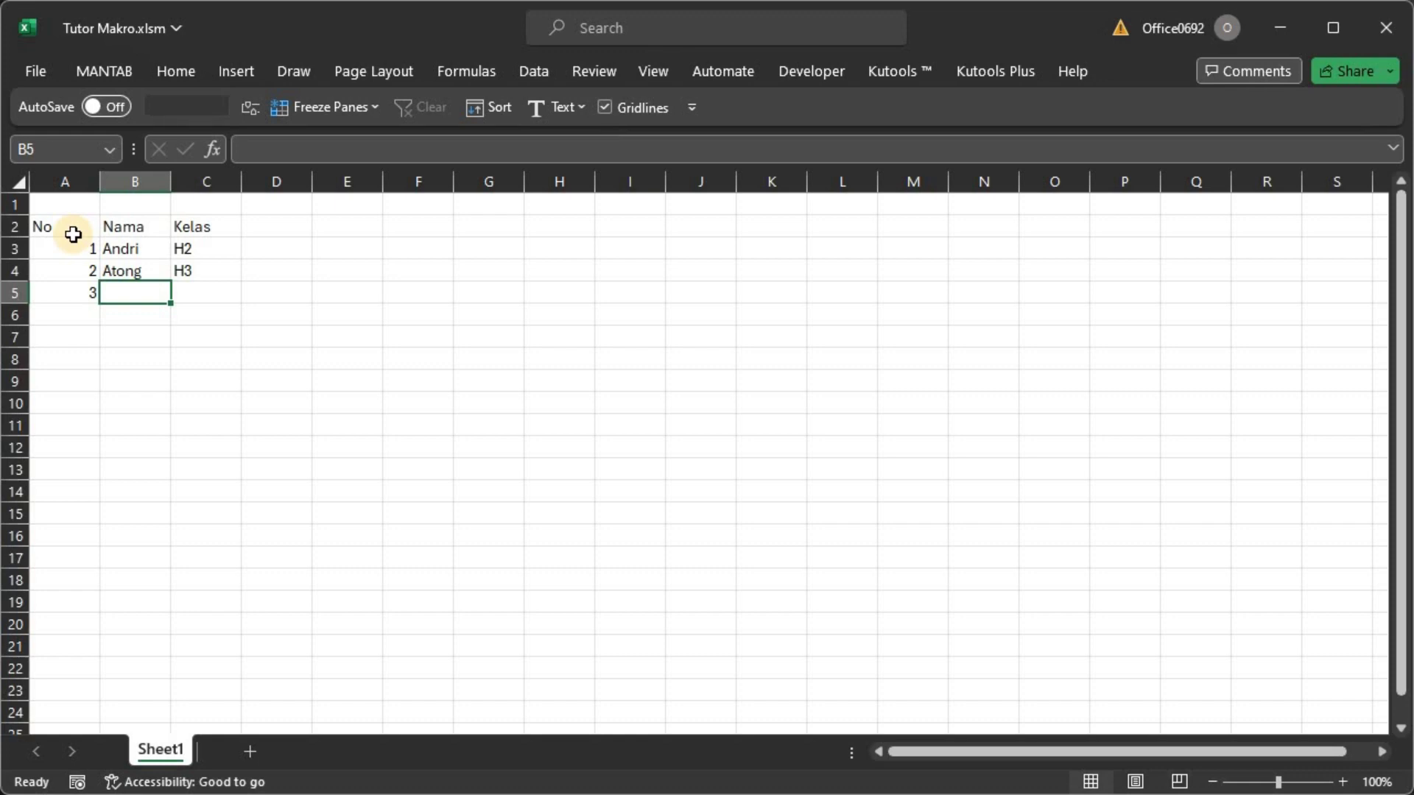
pyautogui.write('Hilm,a')
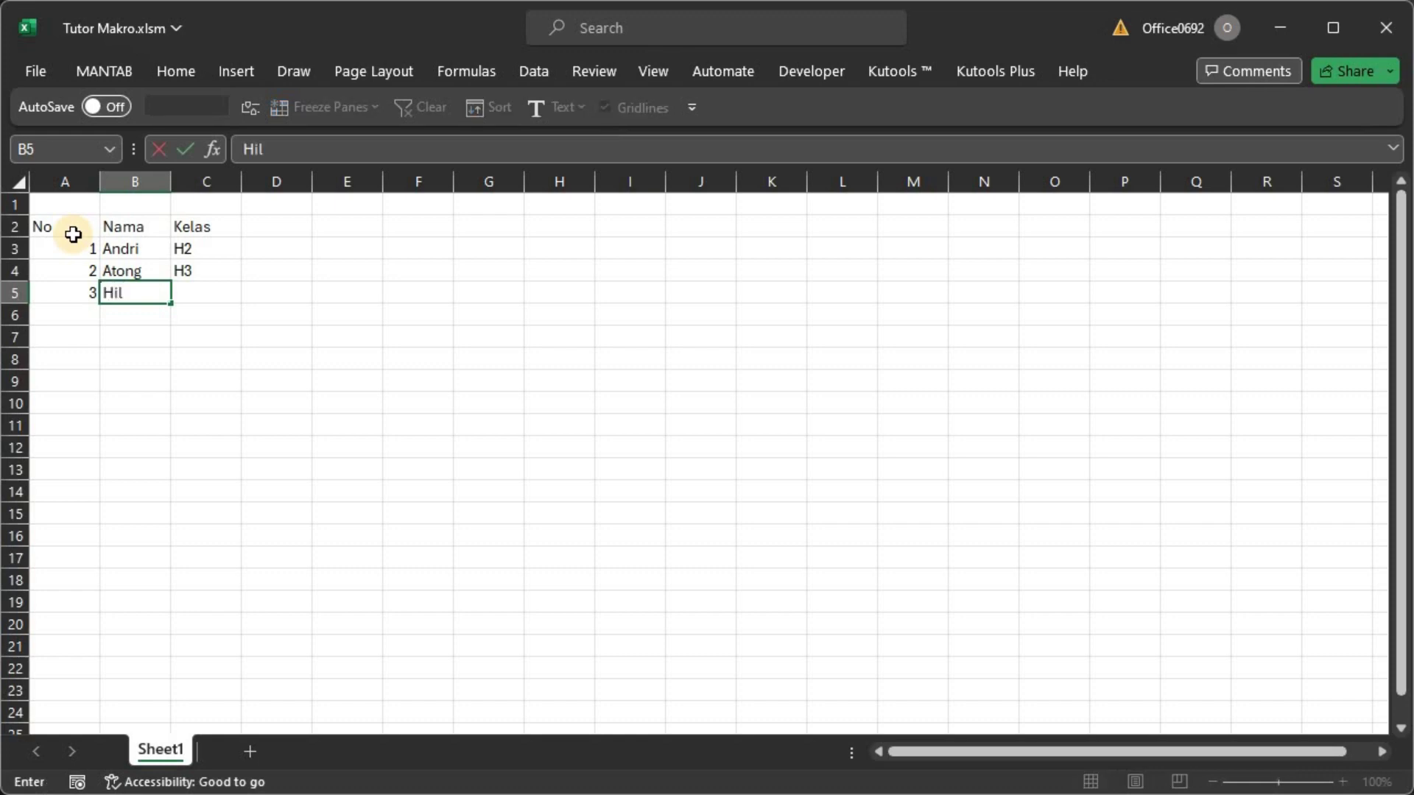
pyautogui.press('BackSpace')
pyautogui.press('BackSpace')
pyautogui.write('a')
pyautogui.press('Tab')
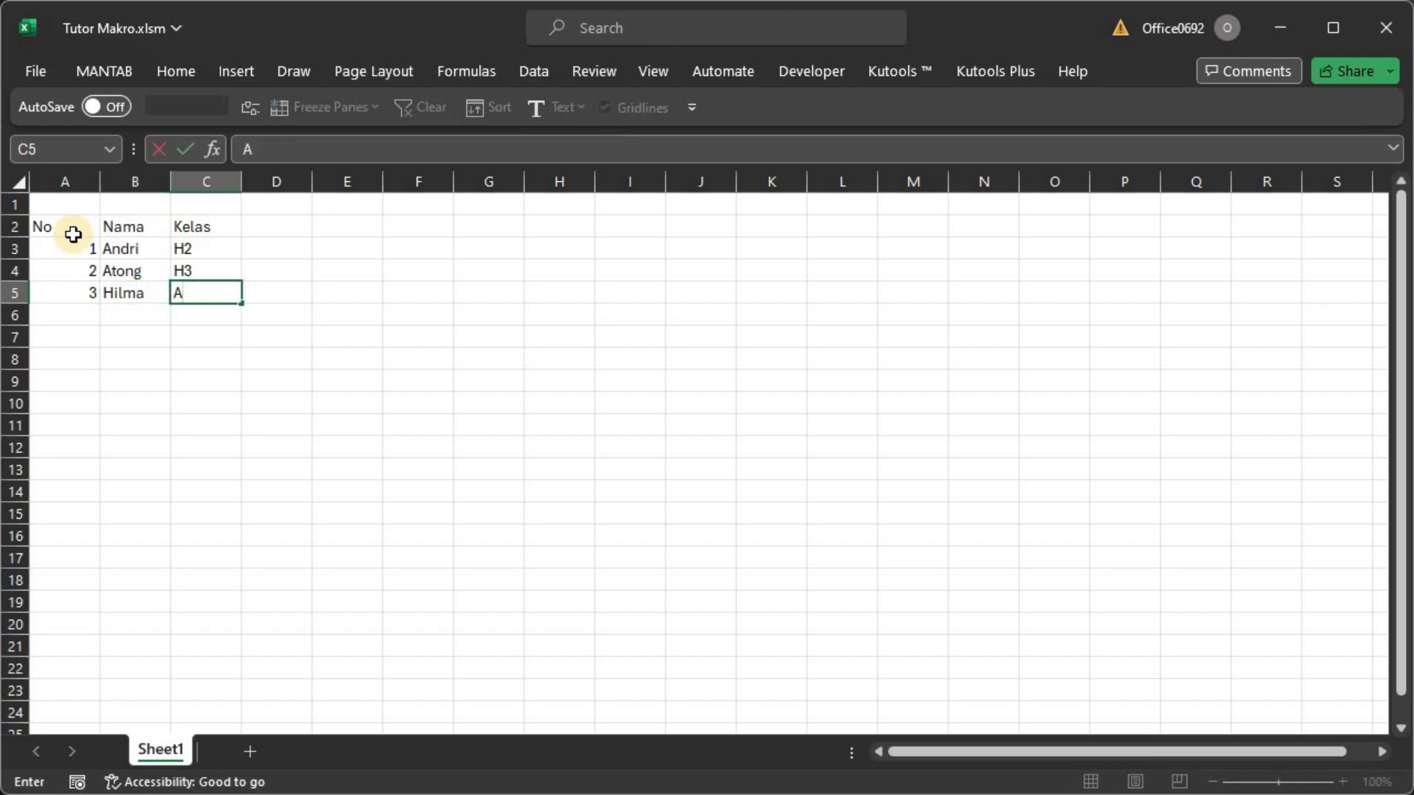
pyautogui.write('1')
# Select the whole table A2:C5 and shrink column A to fit its contents.
pyautogui.press('Left')
pyautogui.press('Left')
pyautogui.press('Up')
pyautogui.press('Up')
pyautogui.press('Right')
pyautogui.press('Right')
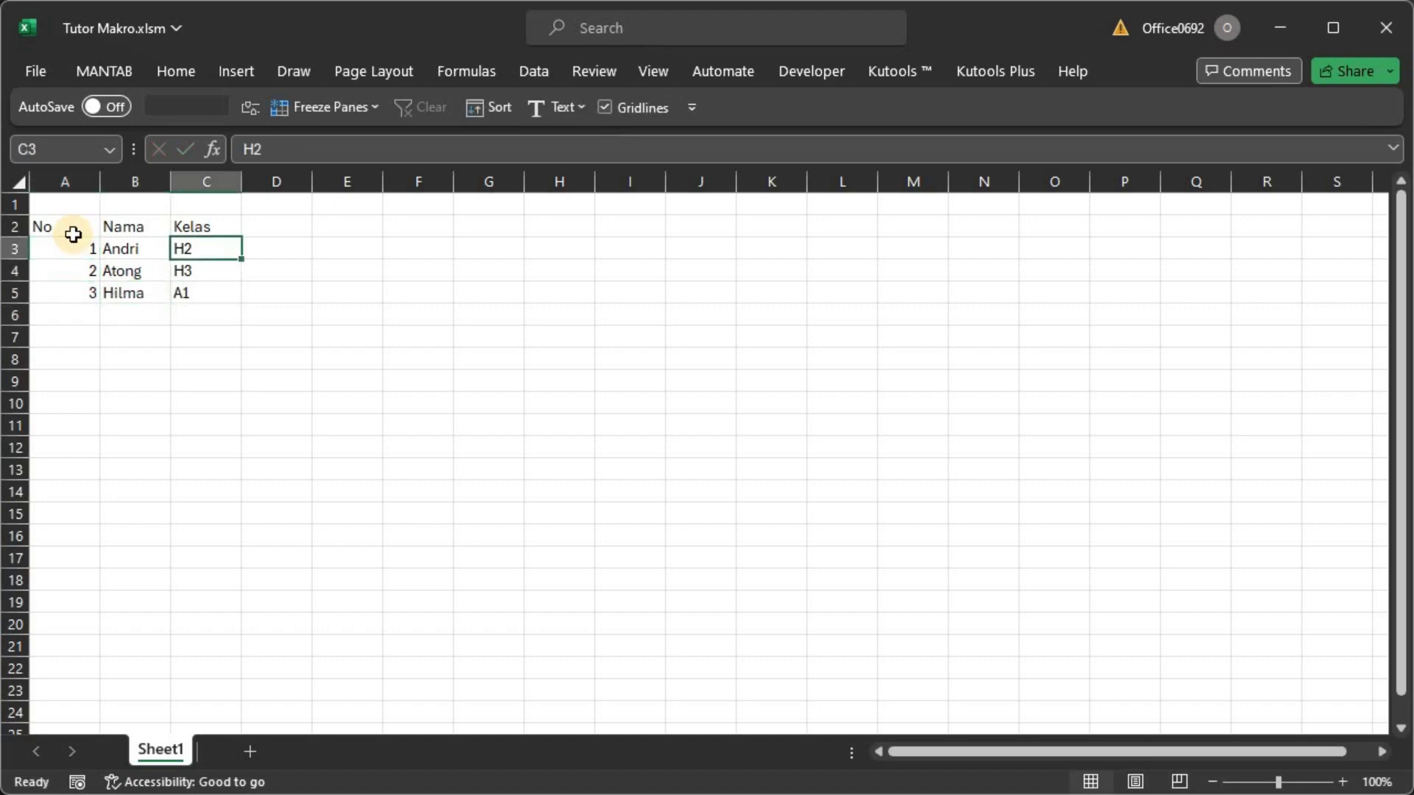
pyautogui.press('Up')
pyautogui.press('Left')
pyautogui.press('Left')
pyautogui.hotkey('shift', 'Right')
pyautogui.hotkey('shift', 'Right')
pyautogui.hotkey('ctrl', 'shift', 'Down')
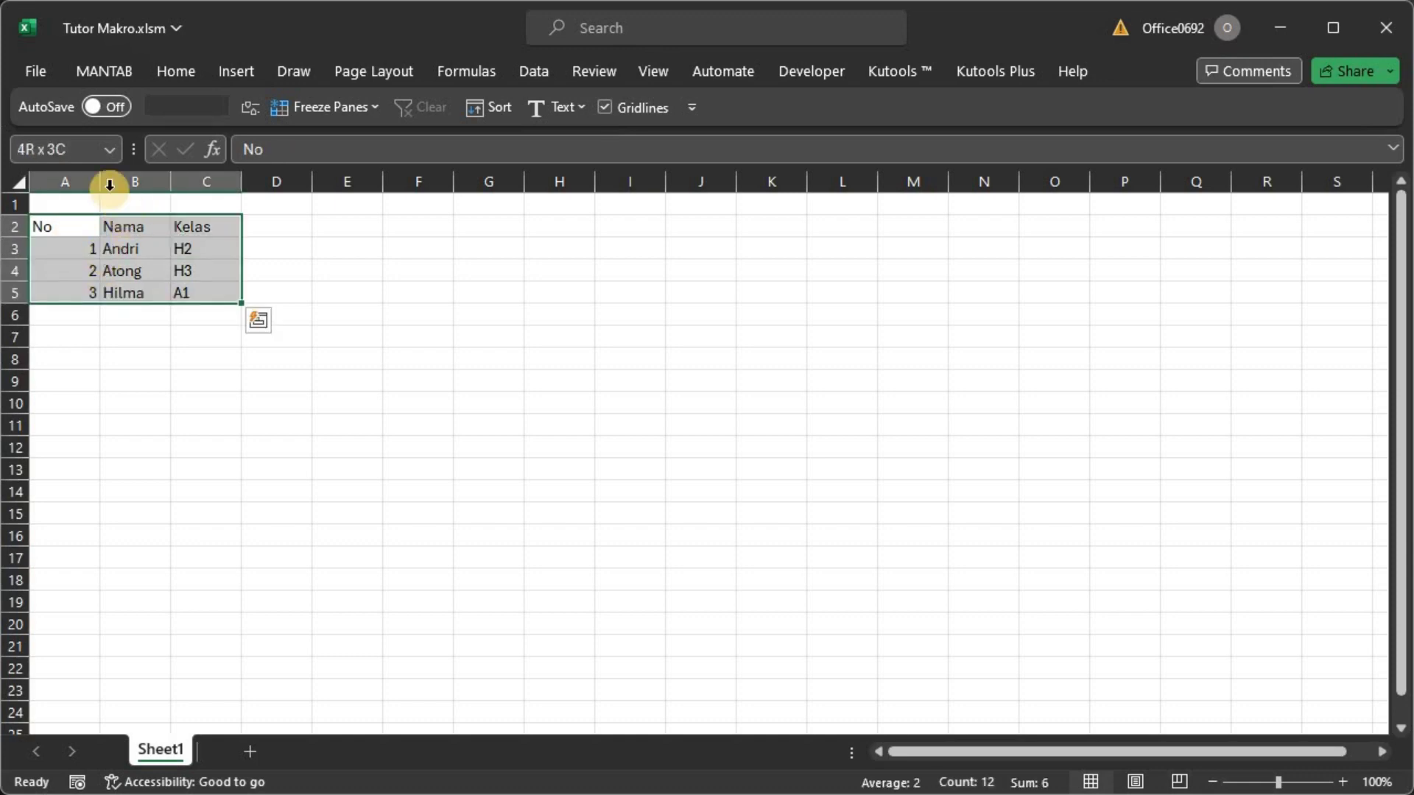
pyautogui.hotkey('ctrl', 'shift', 'a')
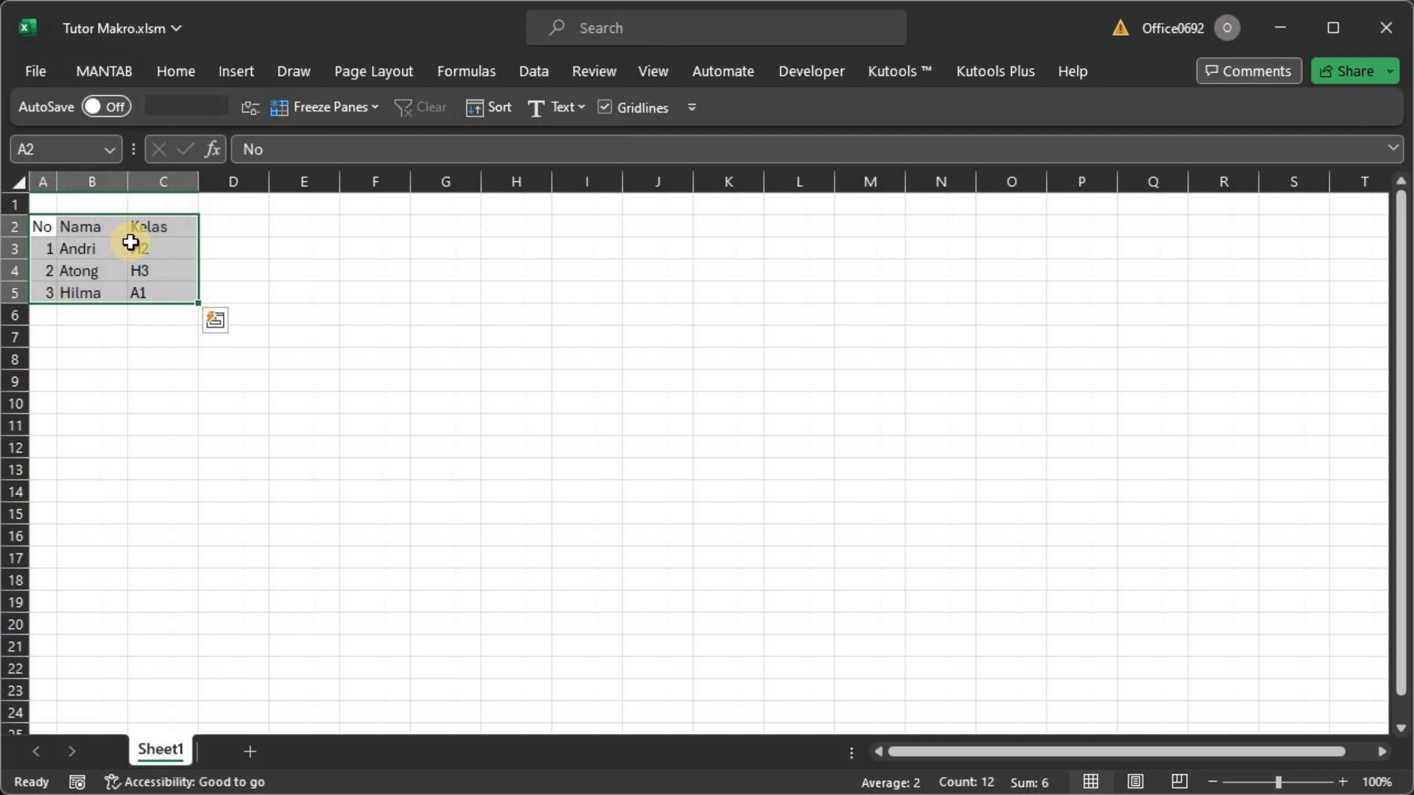
# Copy the table A2:C5 and paste the duplicate starting at cell F2.
pyautogui.click(48, 228)
pyautogui.click(174, 292)
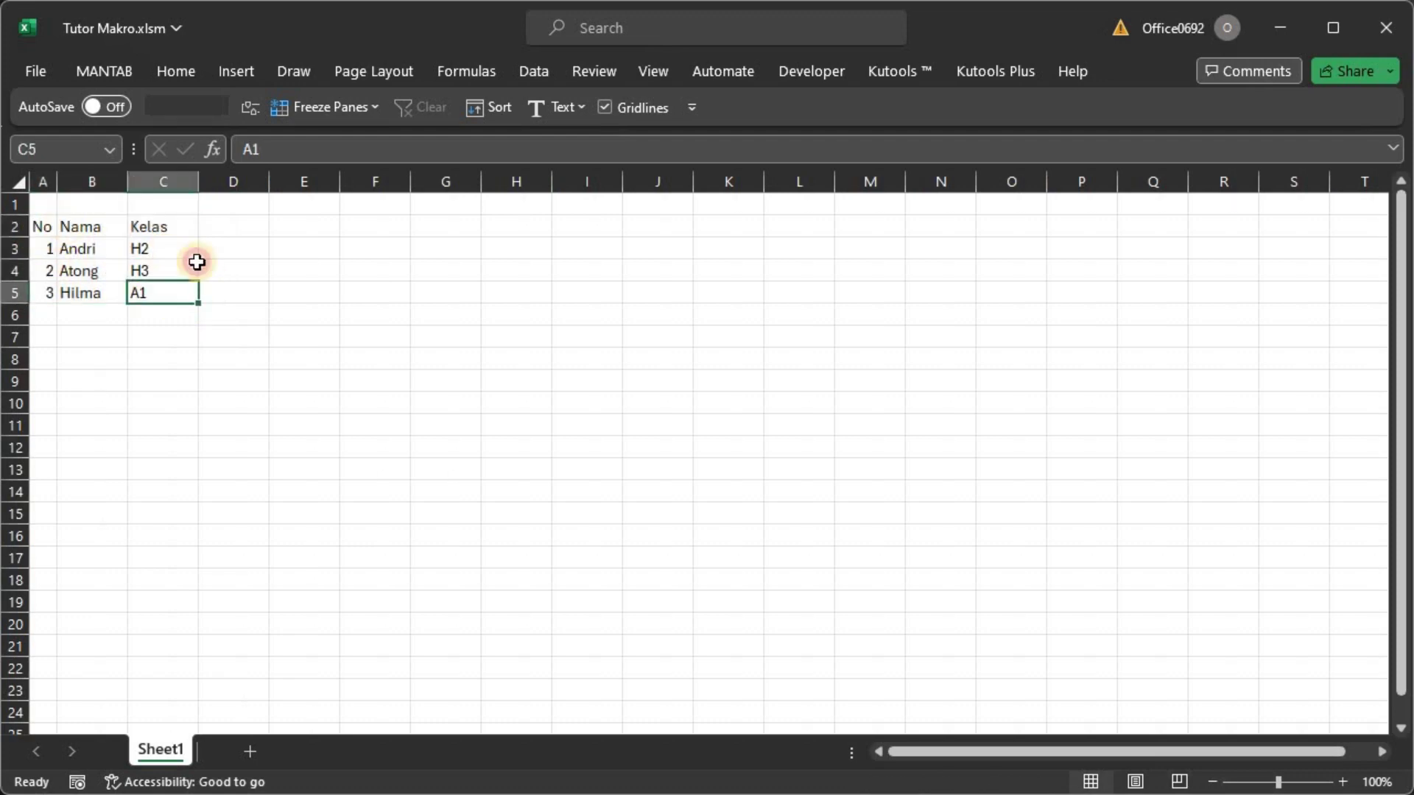
pyautogui.moveTo(44, 227); pyautogui.dragTo(174, 299)
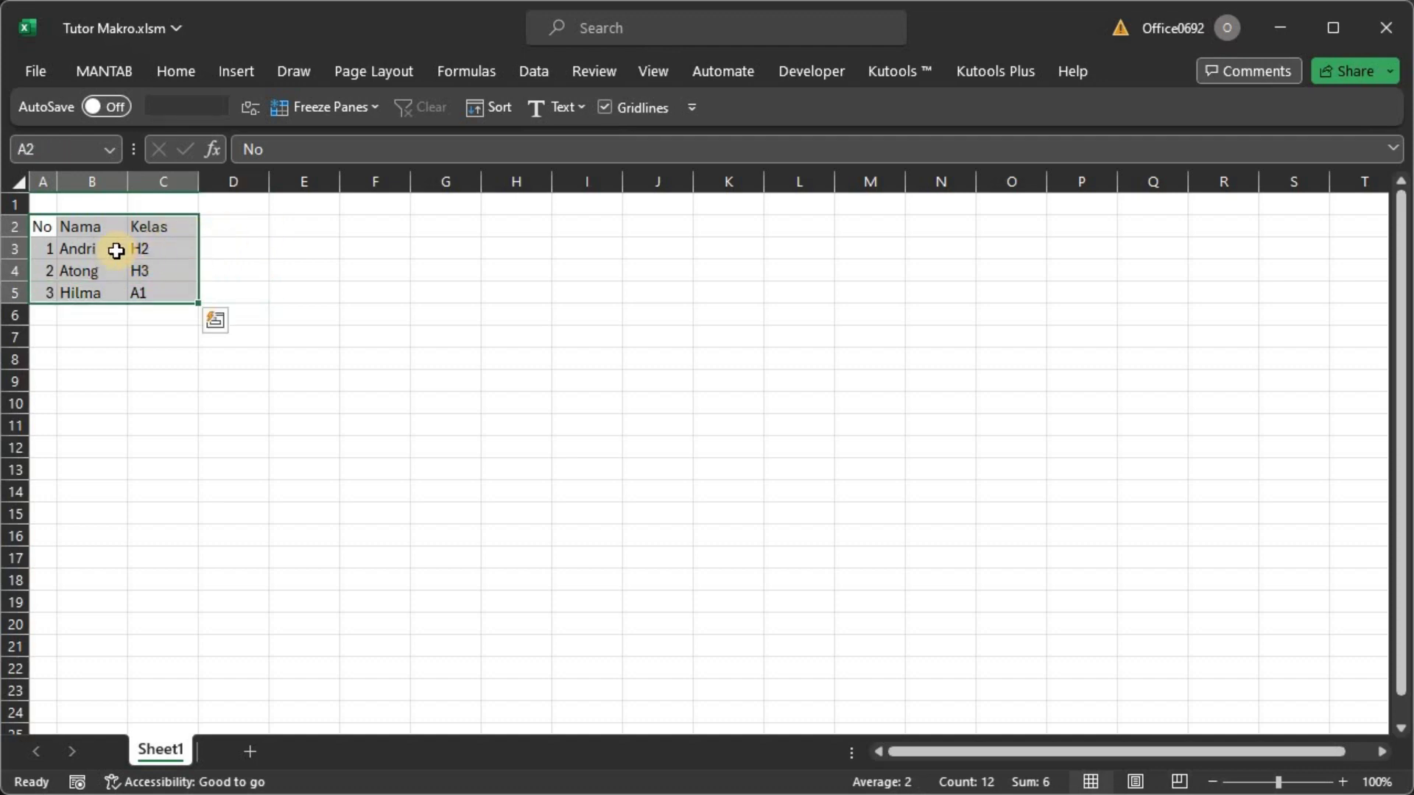
pyautogui.hotkey('ctrl', 'c')
pyautogui.click(398, 230)
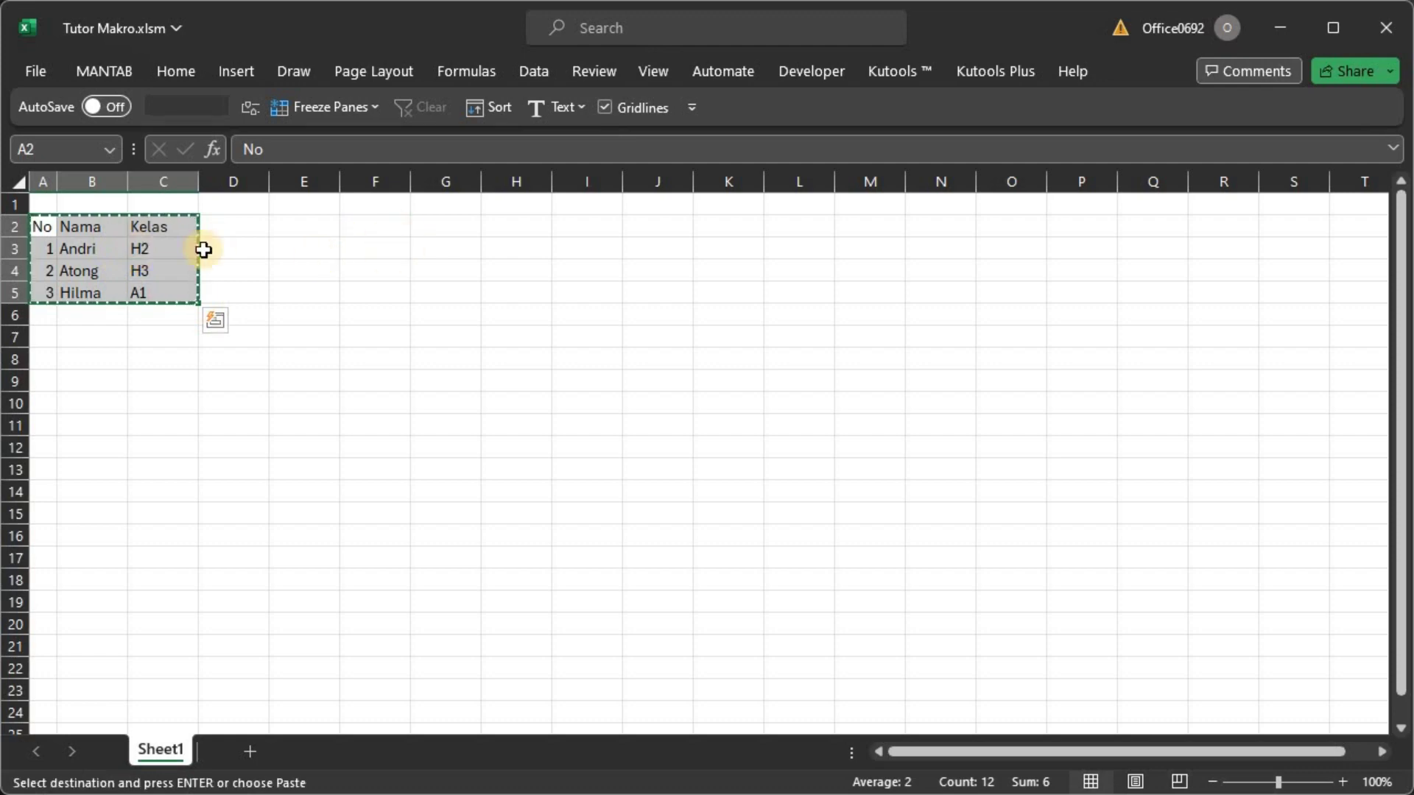
pyautogui.hotkey('ctrl', 'v')
# Add the header Nilai in cell D2, next to Kelas in the original table.
pyautogui.click(103, 251)
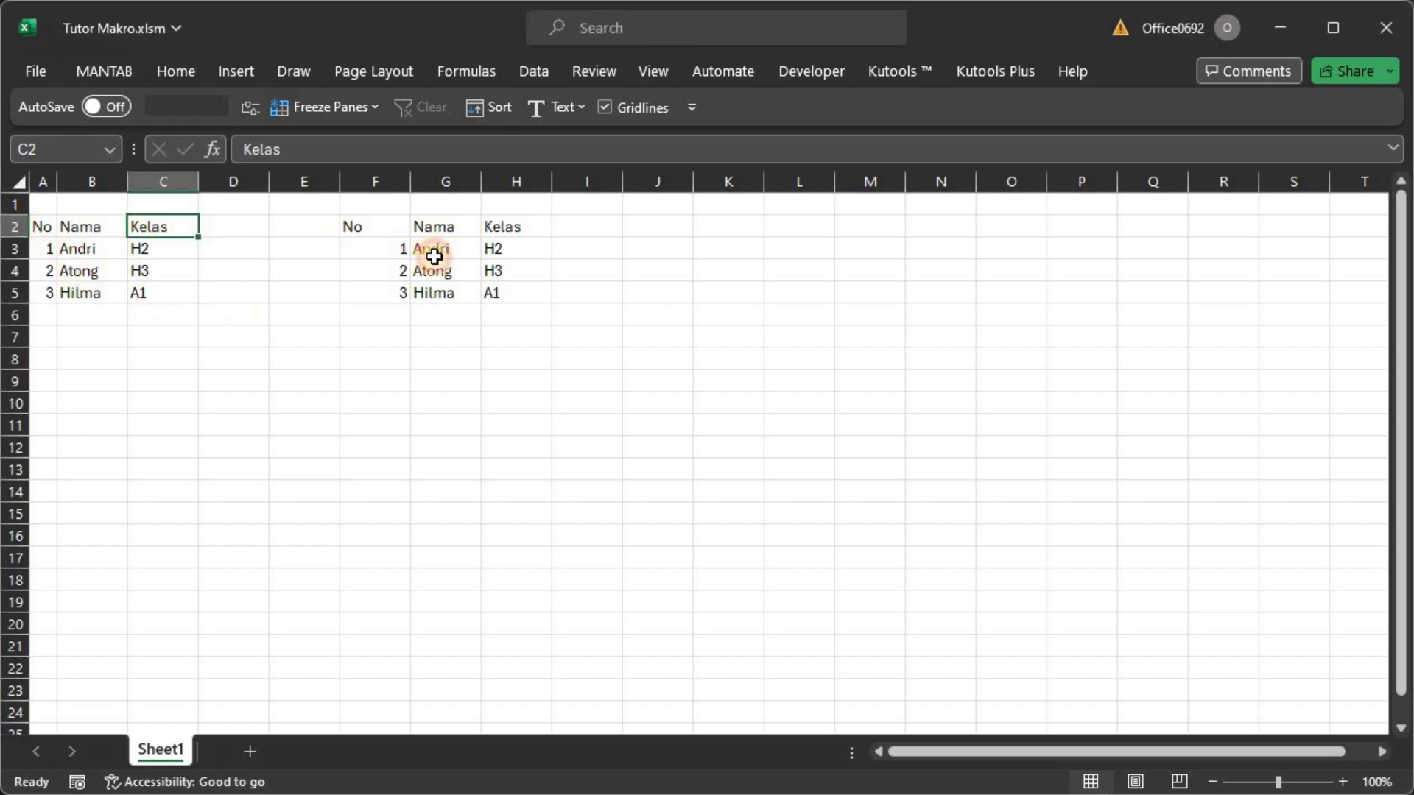
pyautogui.press('Right')
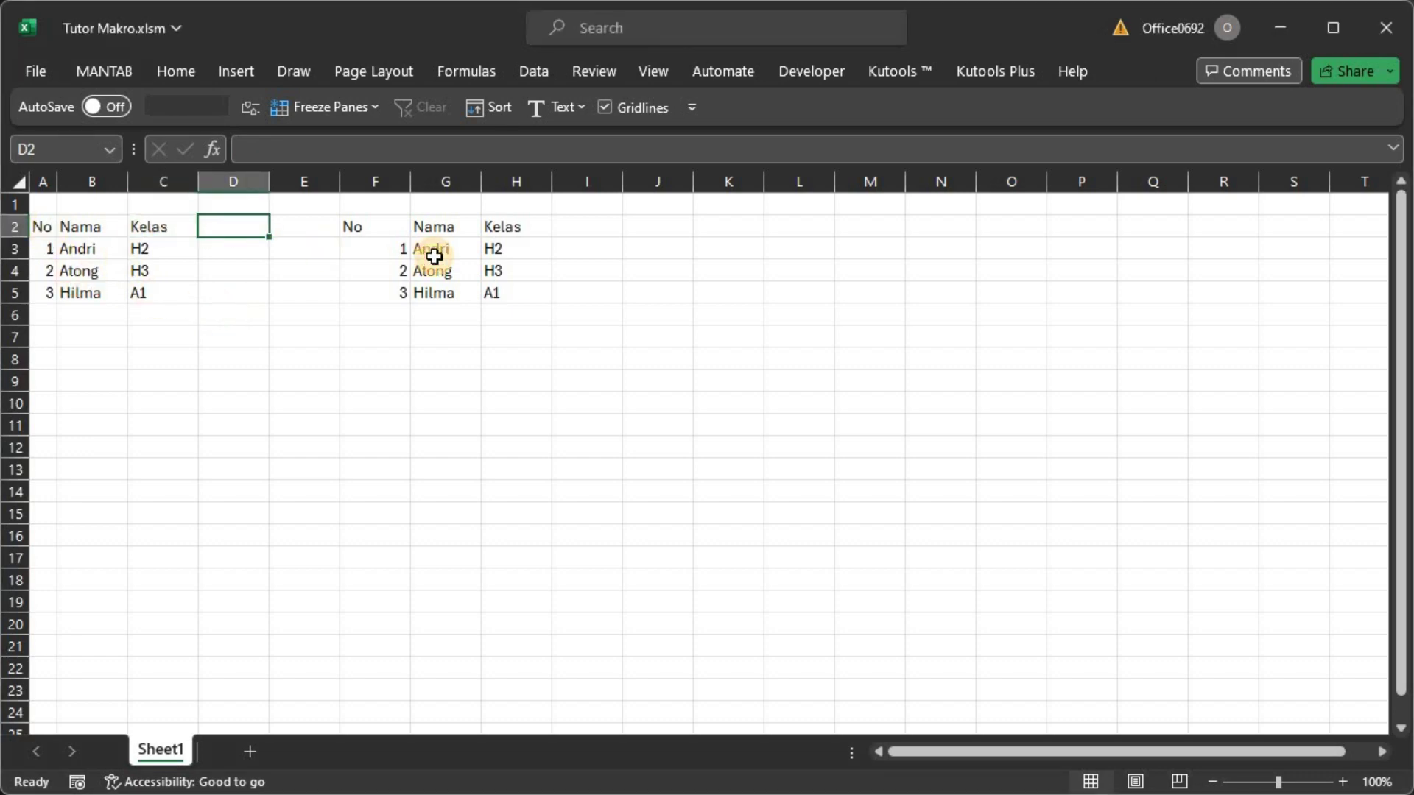
pyautogui.write('Nilai')
pyautogui.press('Right')
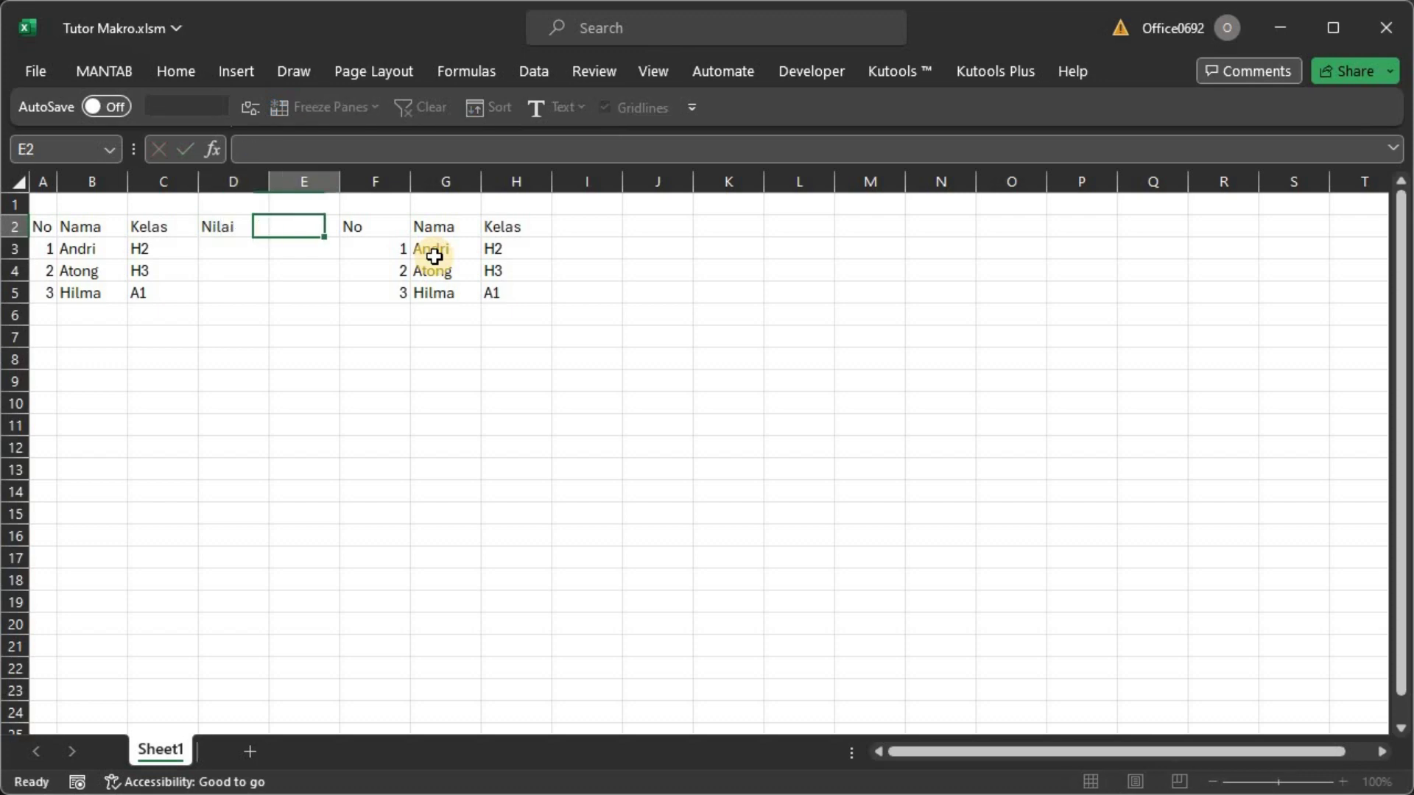
# Enter the scores 90, 89 and 88 under Nilai in cells D3 to D5.
pyautogui.press('Left')
pyautogui.press('Down')
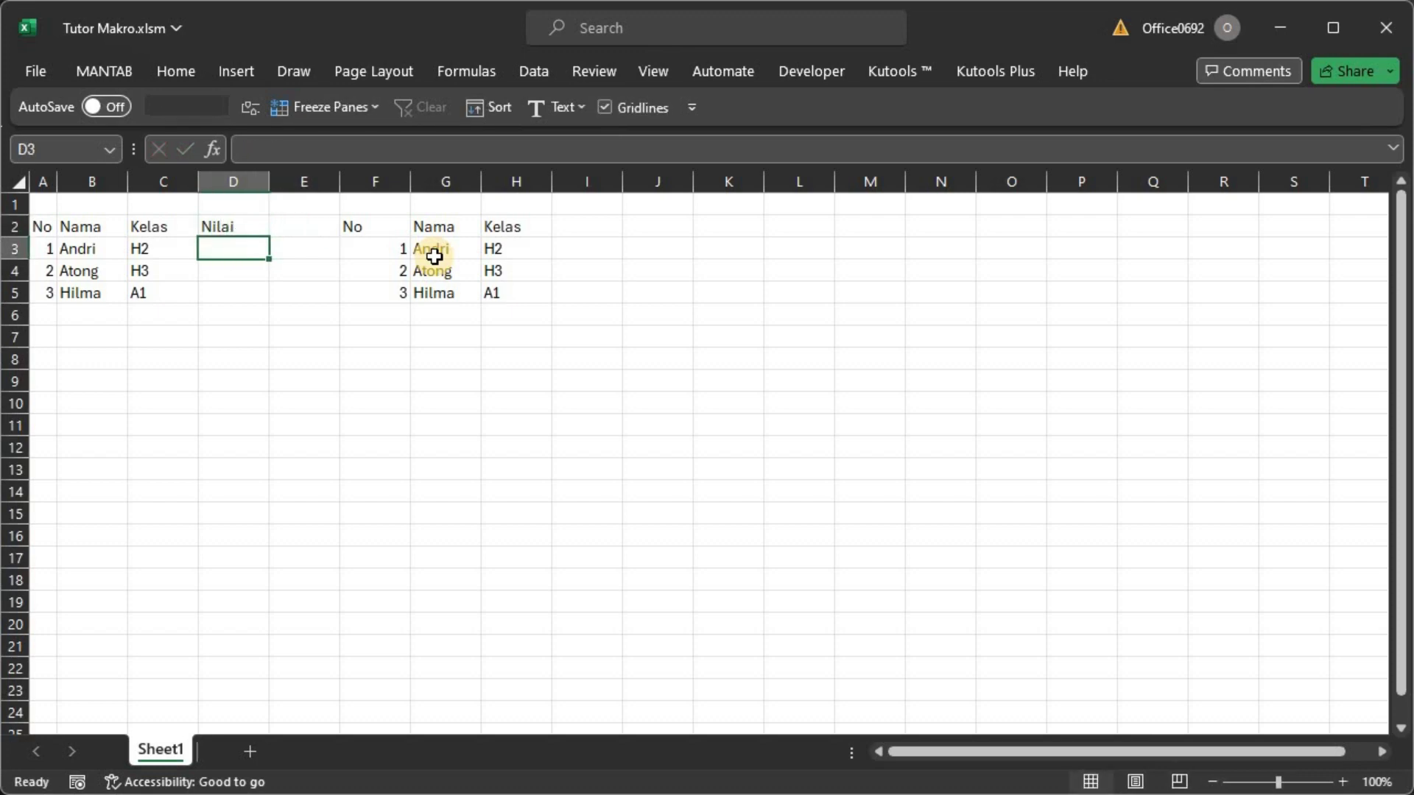
pyautogui.write('90')
pyautogui.press('Return')
pyautogui.write('8')
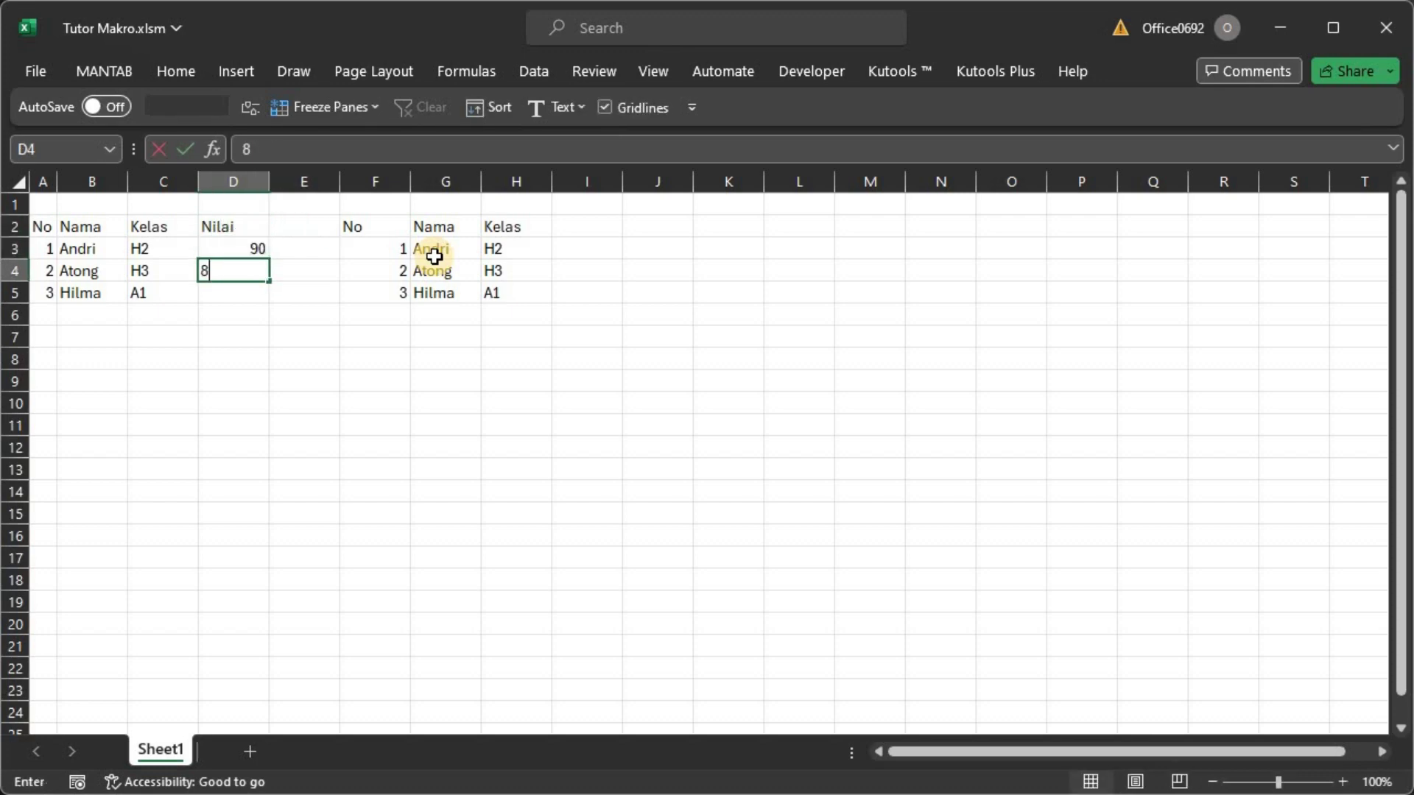
pyautogui.write('9')
pyautogui.press('Return')
pyautogui.write('78')
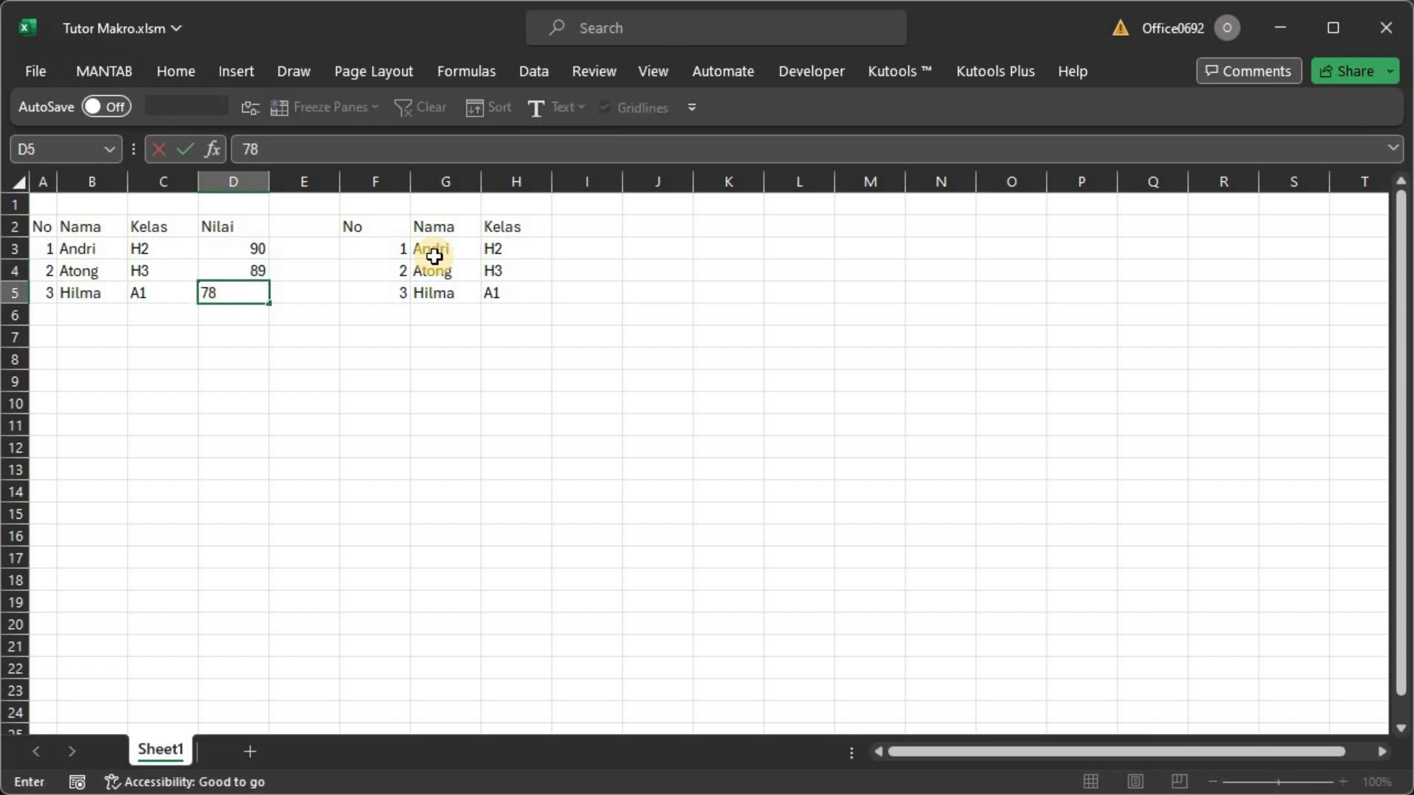
pyautogui.press('BackSpace')
pyautogui.press('BackSpace')
pyautogui.write('88')
pyautogui.press('Tab')
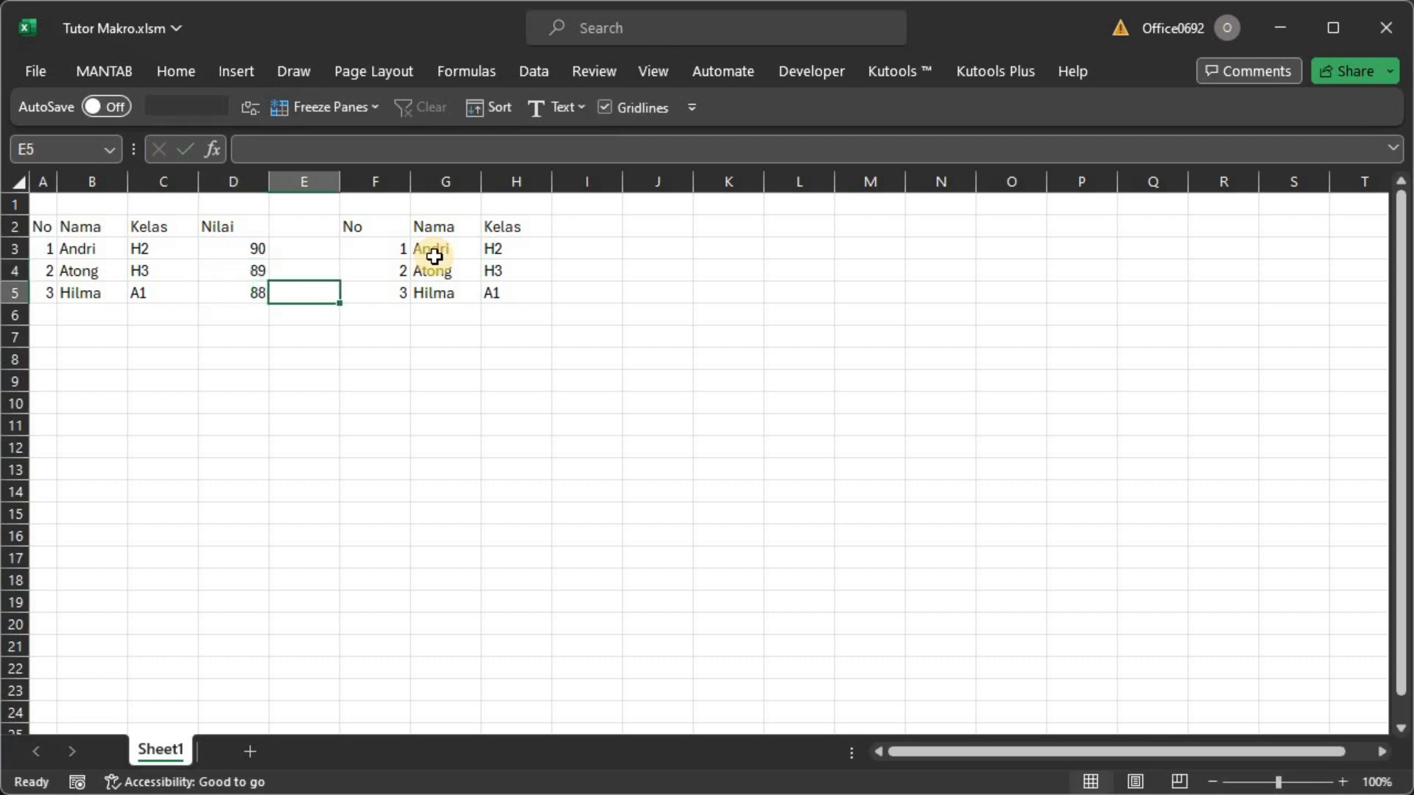
# Copy the Nilai column D2:D5 and paste it into the duplicate table starting at cell I2.
pyautogui.press('Left')
pyautogui.hotkey('ctrl', 'Up')
pyautogui.hotkey('ctrl', 'shift', 'Down')
pyautogui.hotkey('ctrl', 'c')
pyautogui.press('Right')
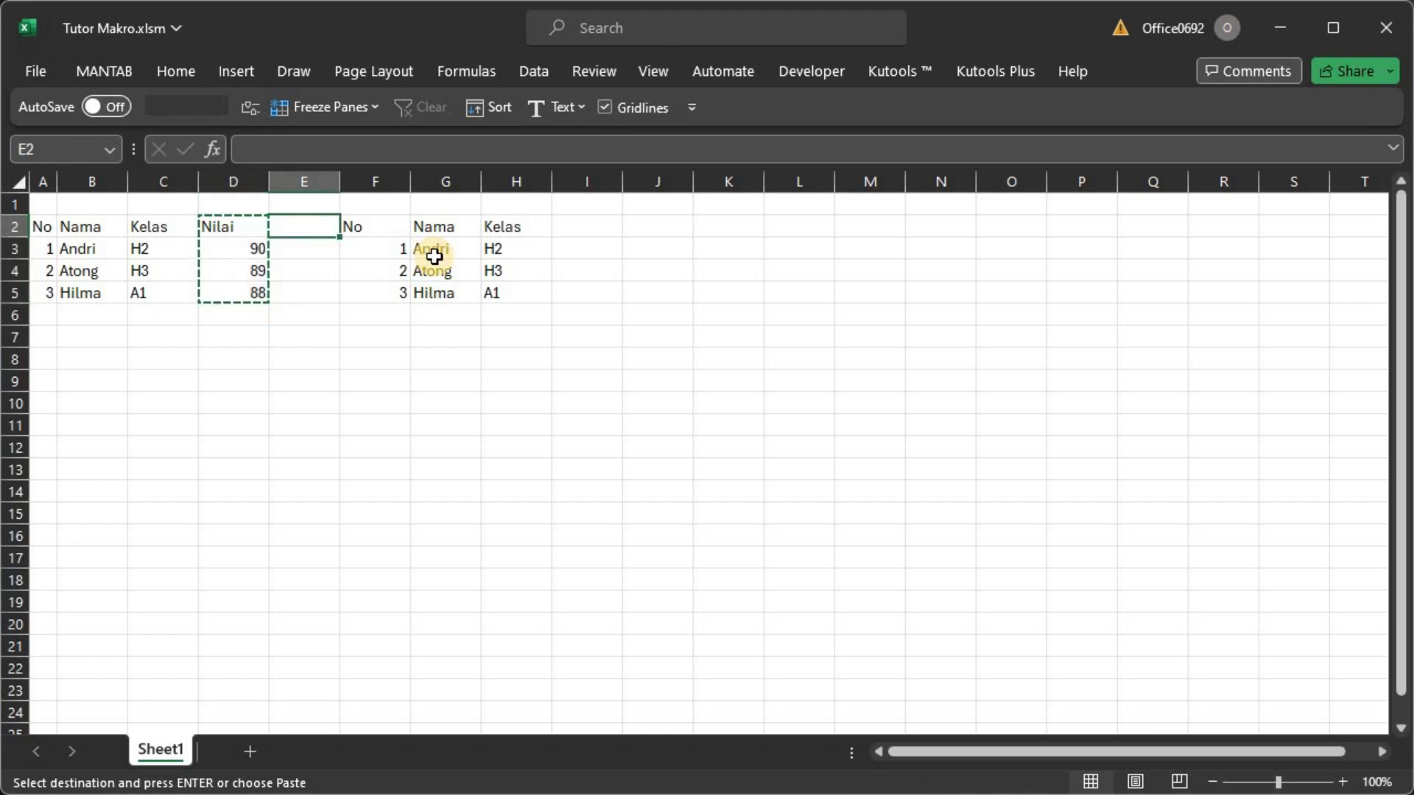
pyautogui.press('Right')
pyautogui.hotkey('ctrl', 'Right')
pyautogui.press('Right')
pyautogui.press('Return')
# Make the header row A2:D2 of the original table bold.
pyautogui.press('Left')
pyautogui.press('Left')
pyautogui.press('Left')
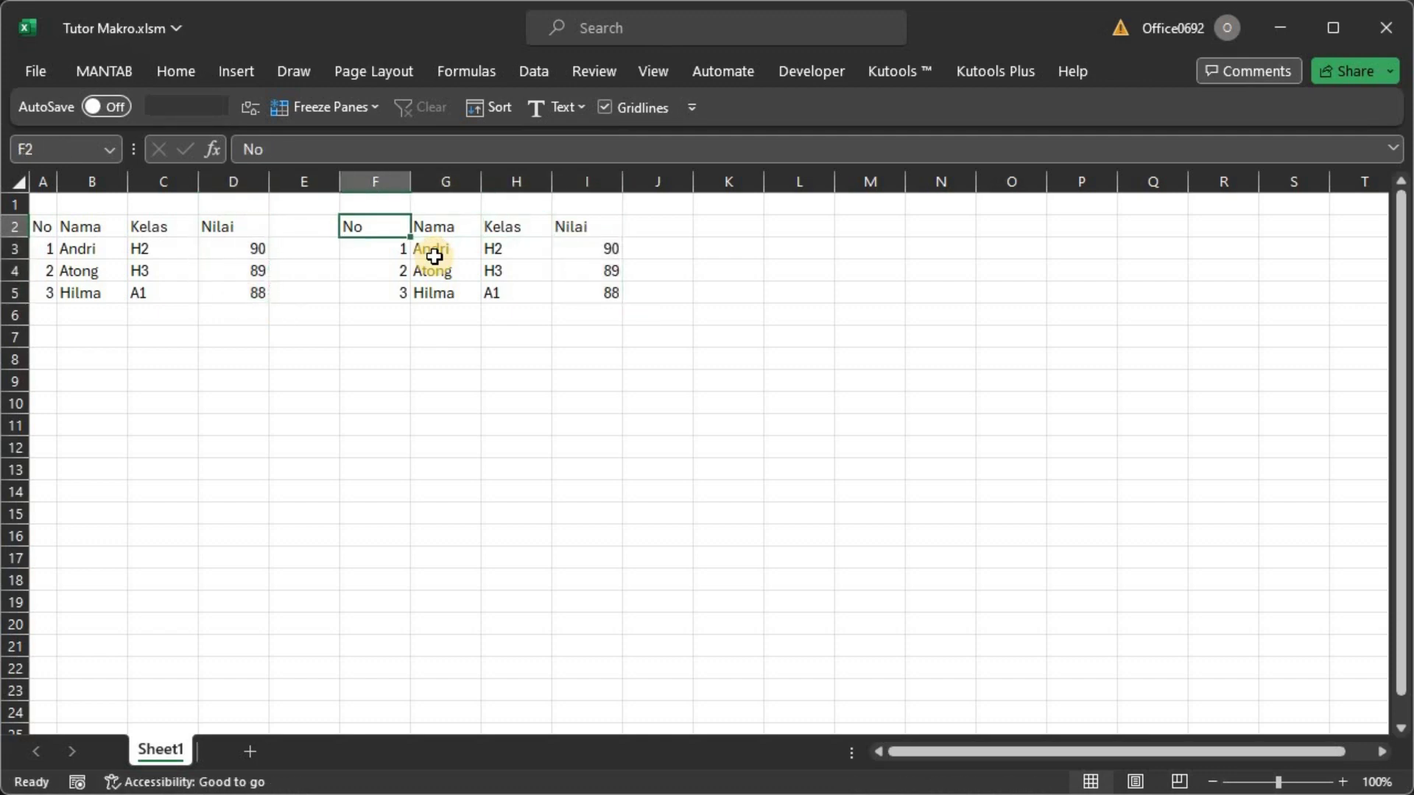
pyautogui.press('Left')
pyautogui.press('Left')
pyautogui.press('Left')
pyautogui.press('Left')
pyautogui.press('Left')
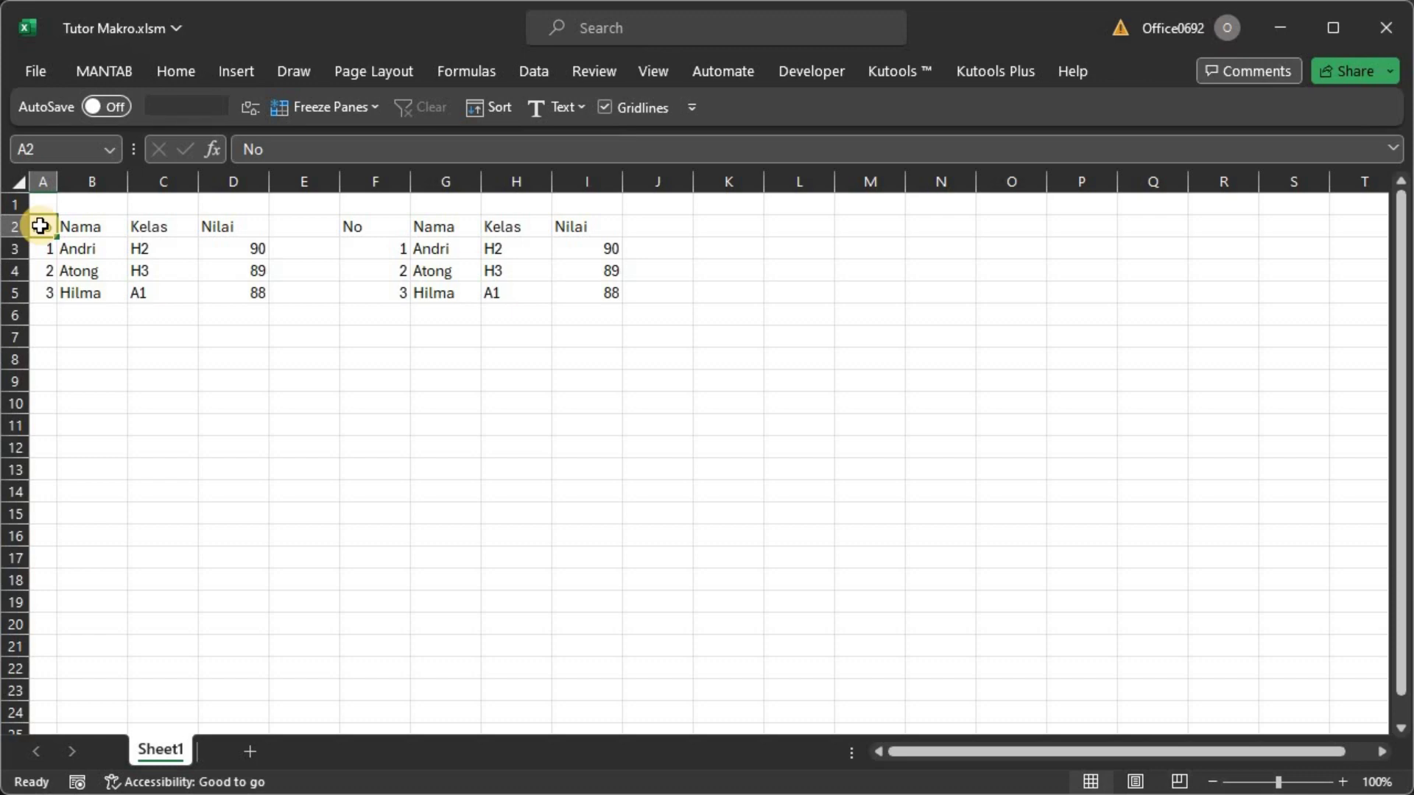
pyautogui.moveTo(48, 224); pyautogui.dragTo(228, 226)
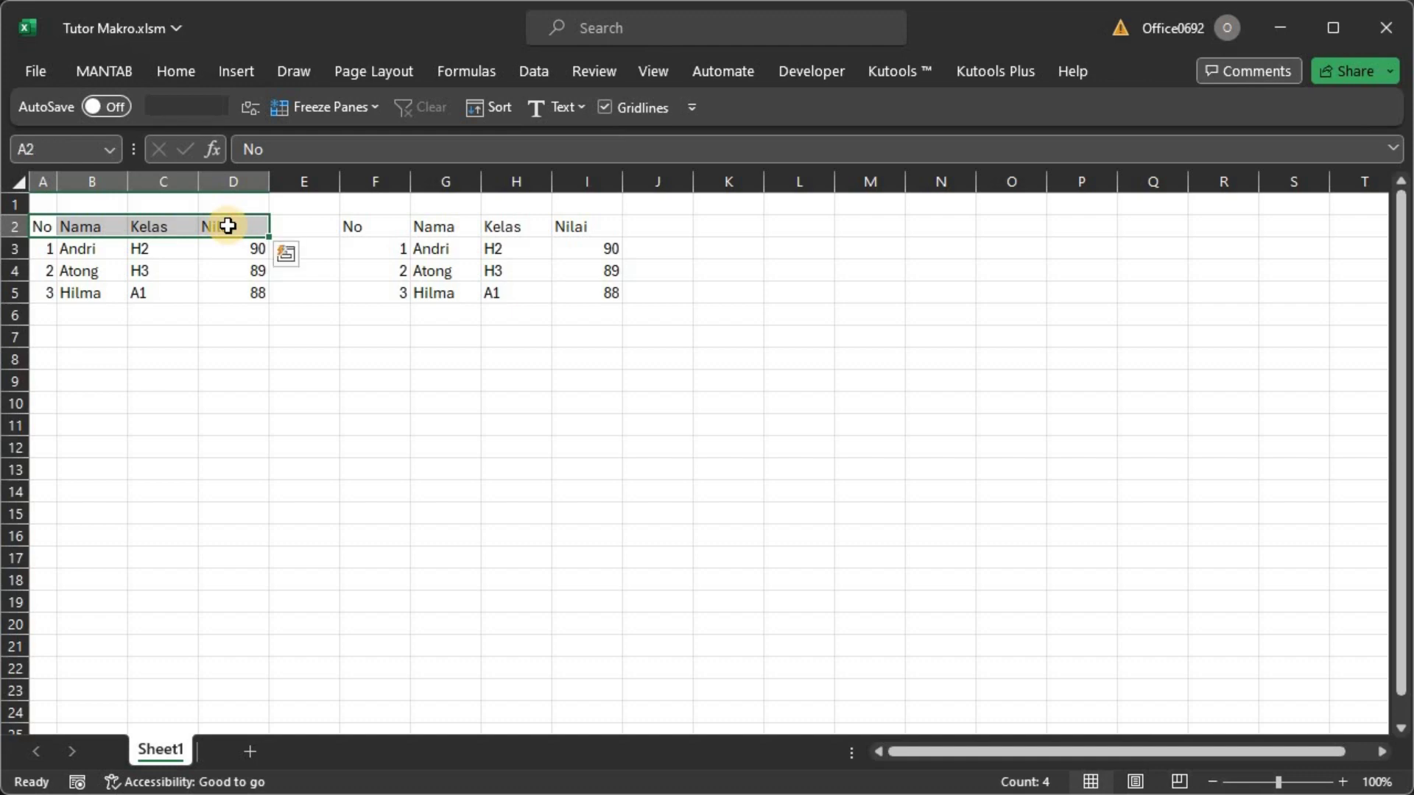
pyautogui.hotkey('ctrl', 'b')
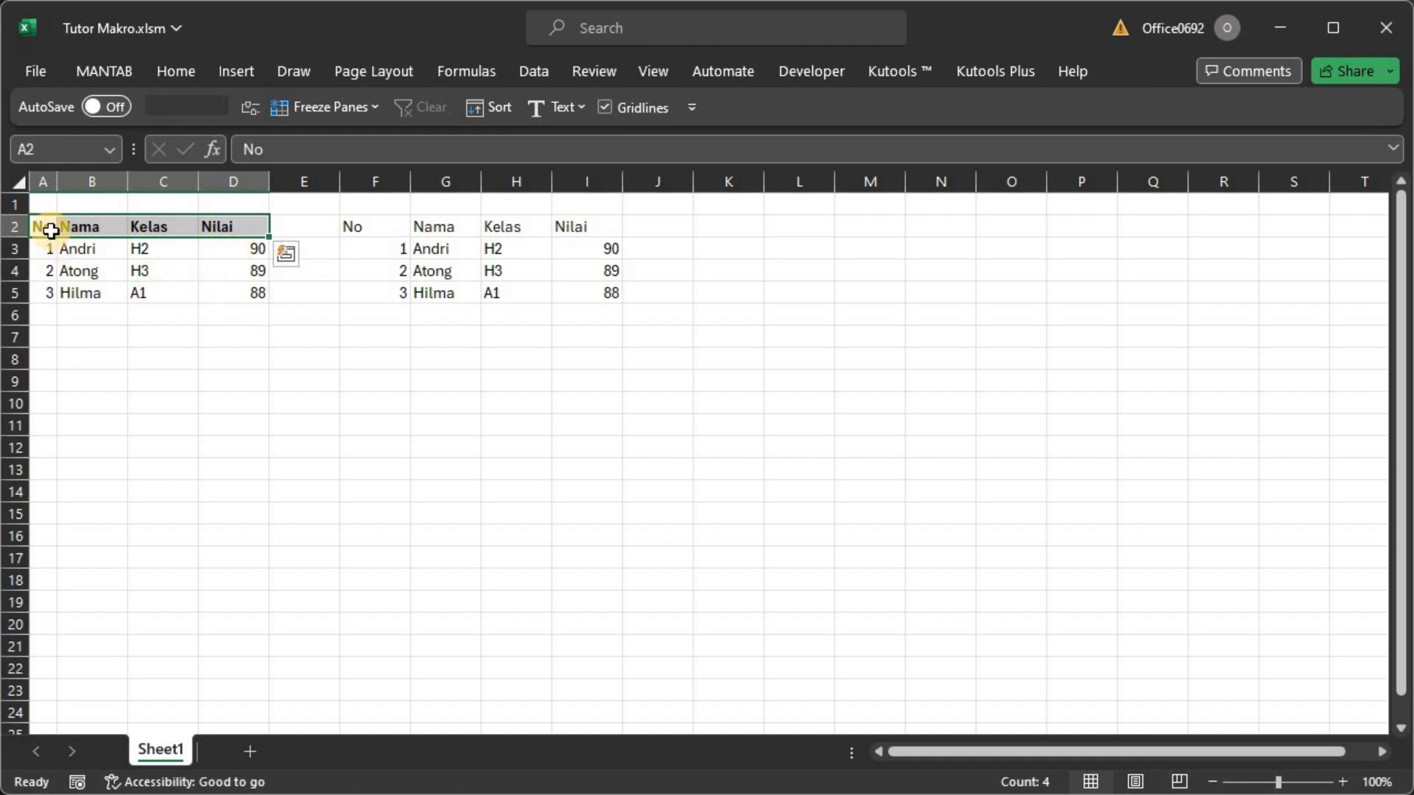
pyautogui.moveTo(37, 221); pyautogui.dragTo(240, 295)
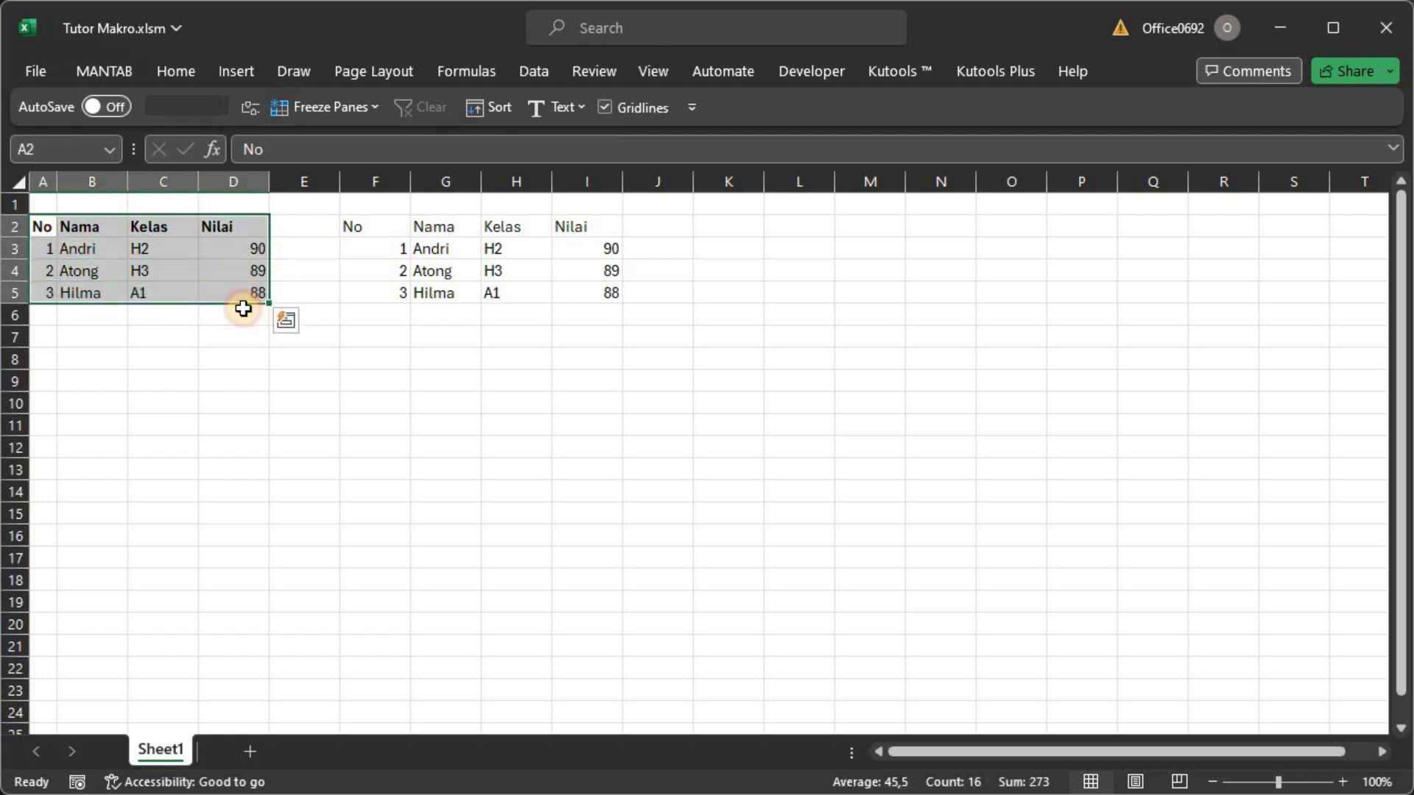
pyautogui.moveTo(43, 226); pyautogui.dragTo(253, 282)
pyautogui.hotkey('ctrl', 'q')
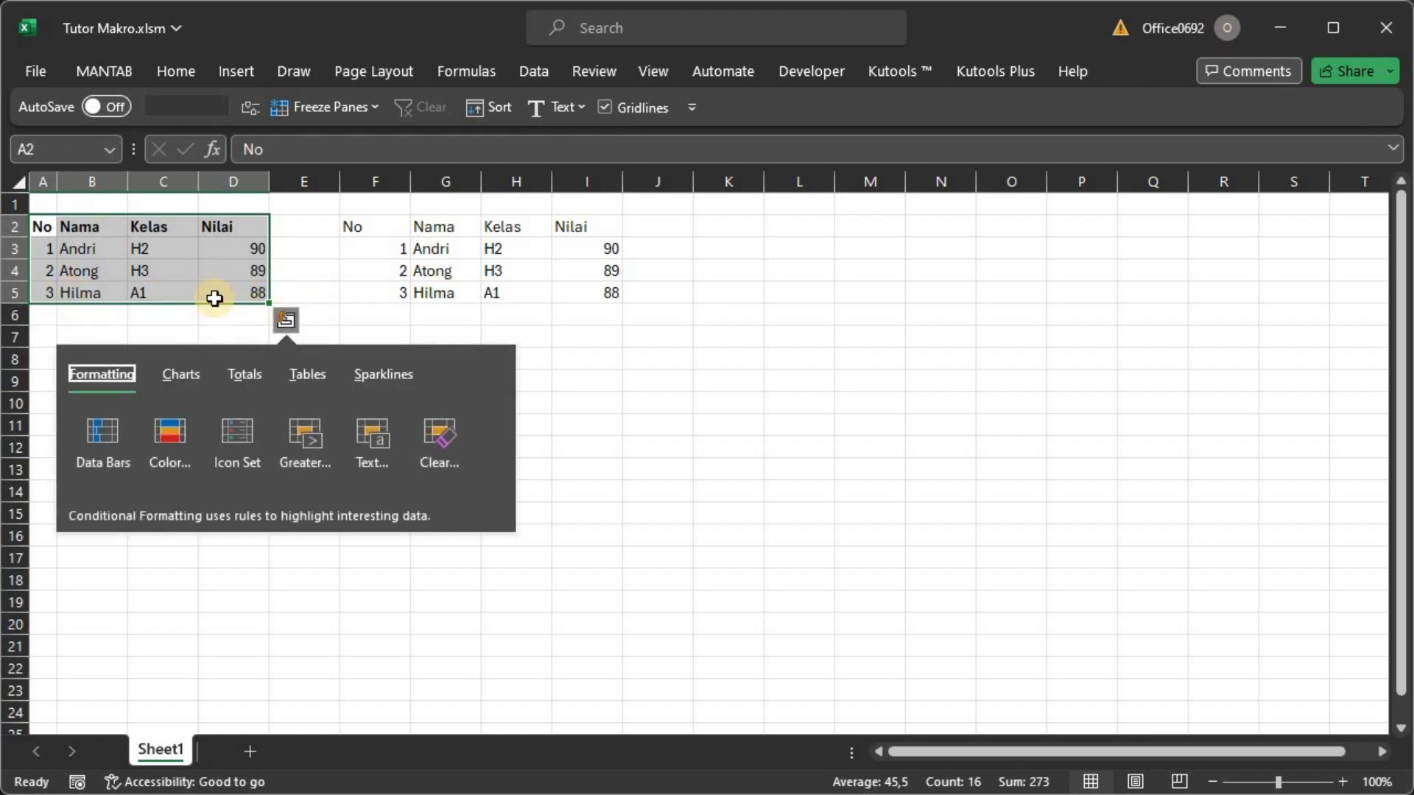
pyautogui.moveTo(40, 220); pyautogui.dragTo(243, 294)
# Enter the formula =AVERAGE(D3:D5) in cell D6 below the original table's scores.
pyautogui.click(246, 309)
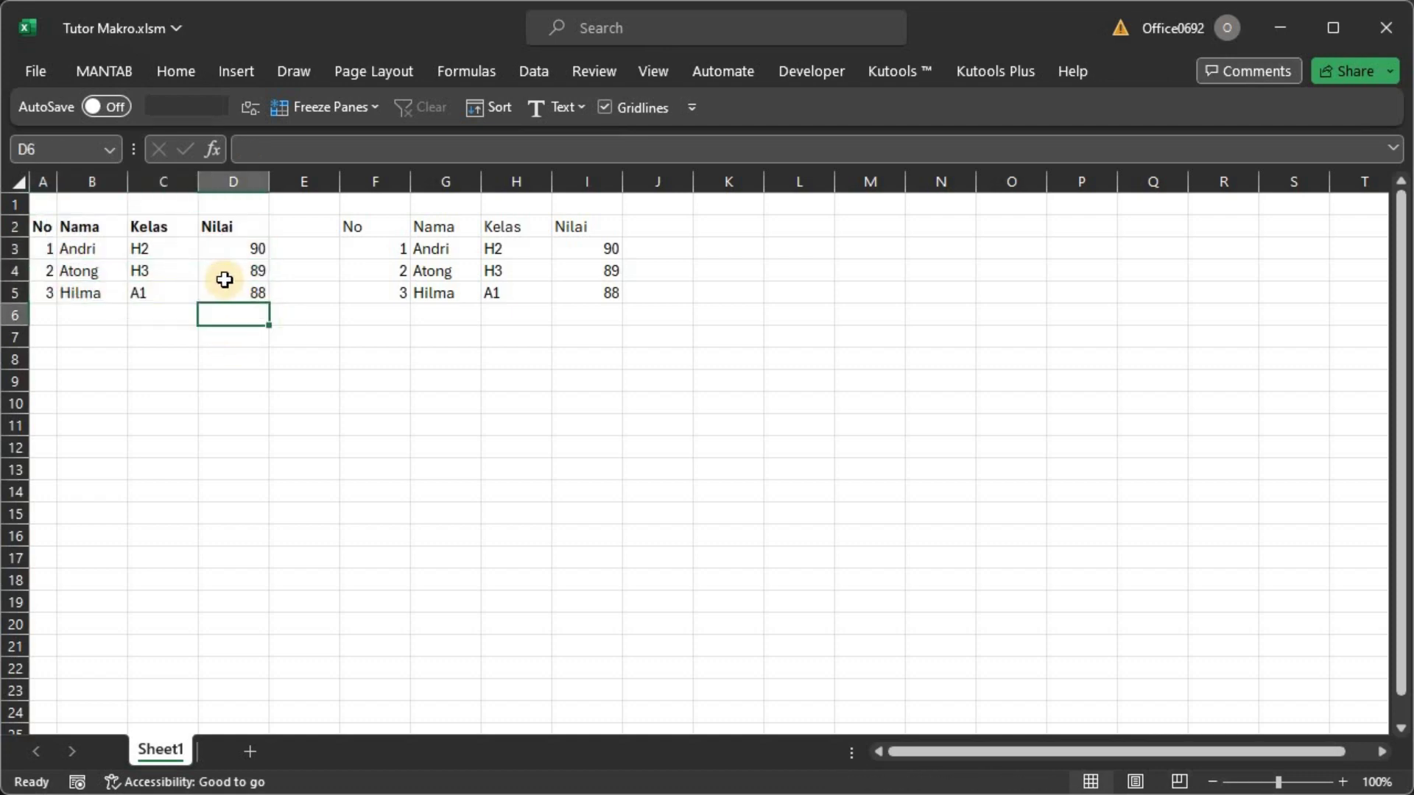
pyautogui.write('=sum')
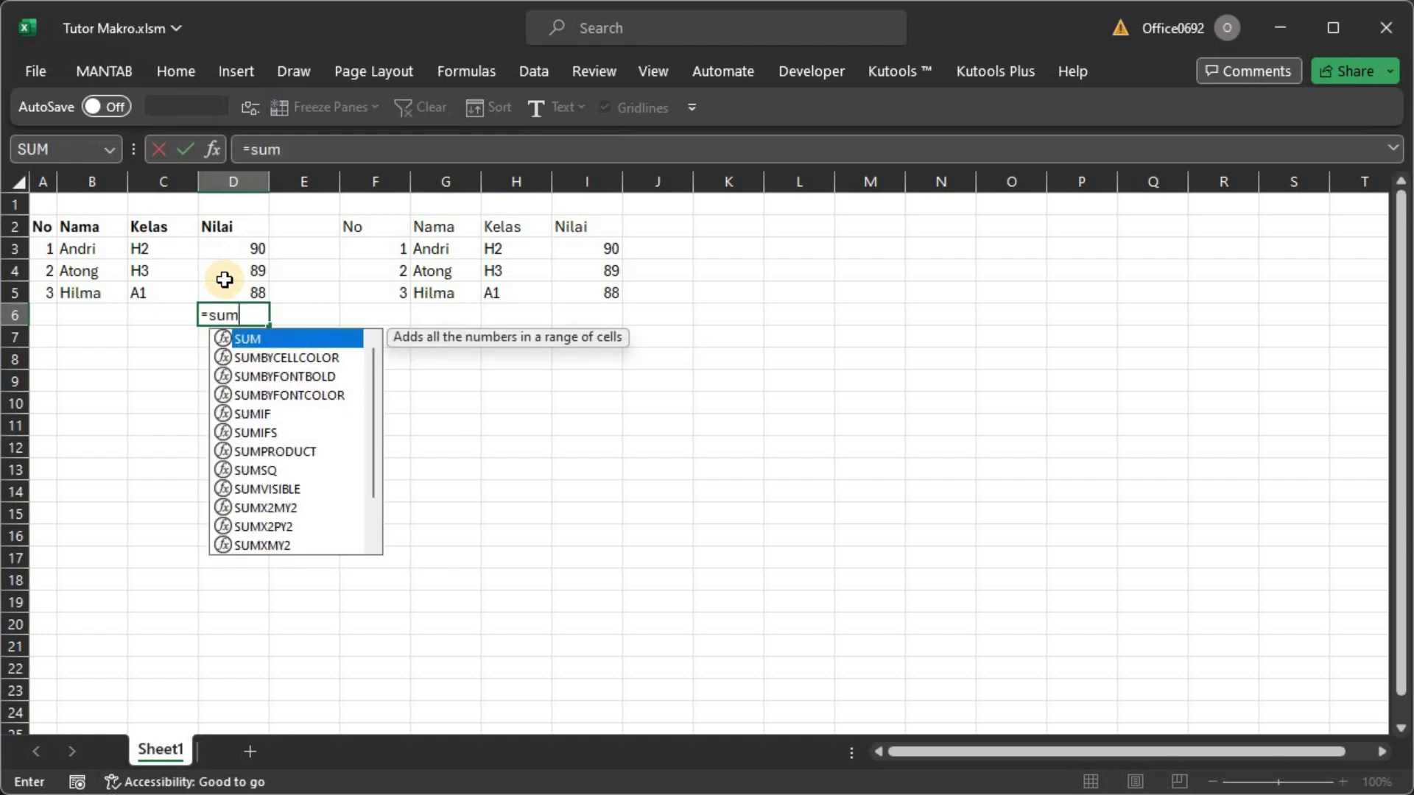
pyautogui.press('BackSpace')
pyautogui.press('BackSpace')
pyautogui.press('BackSpace')
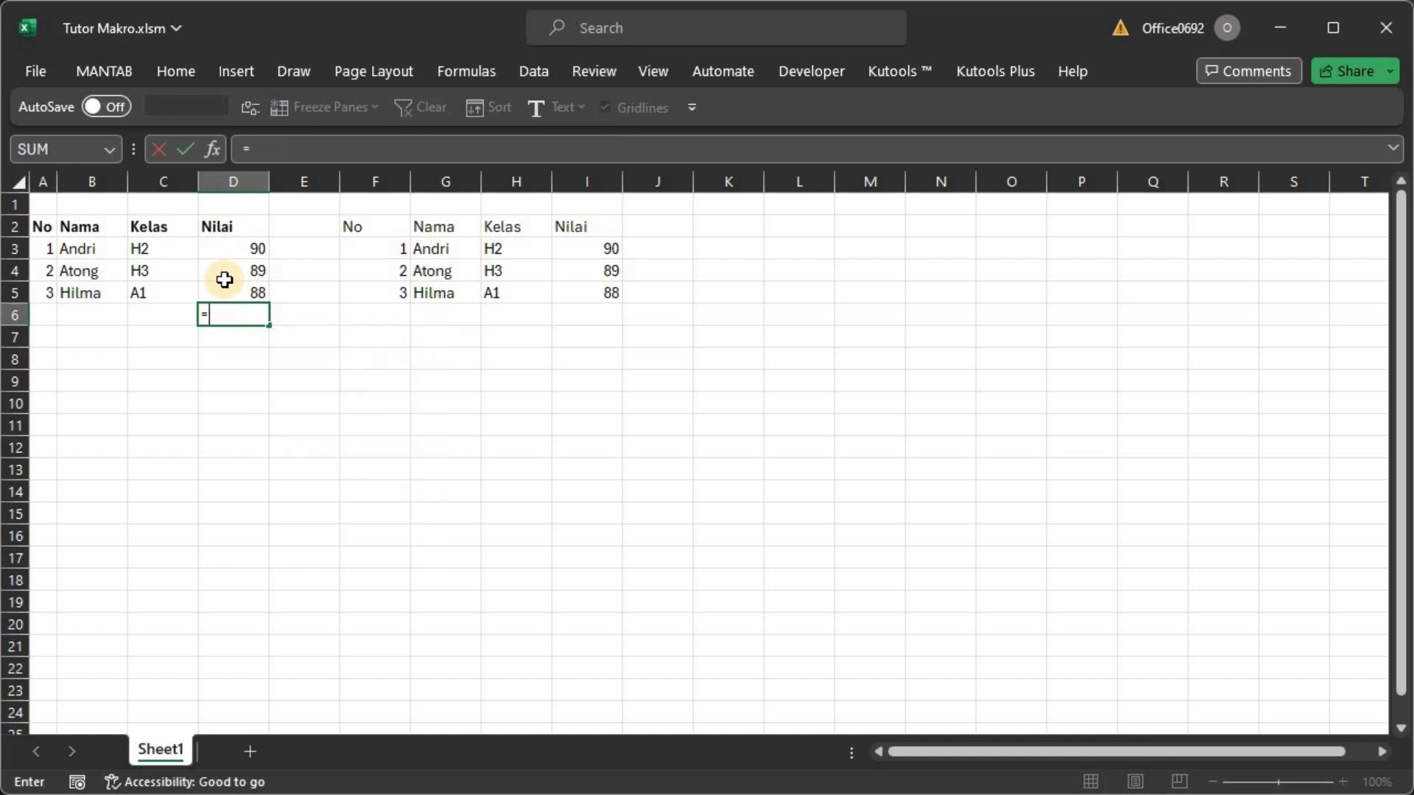
pyautogui.write('ave')
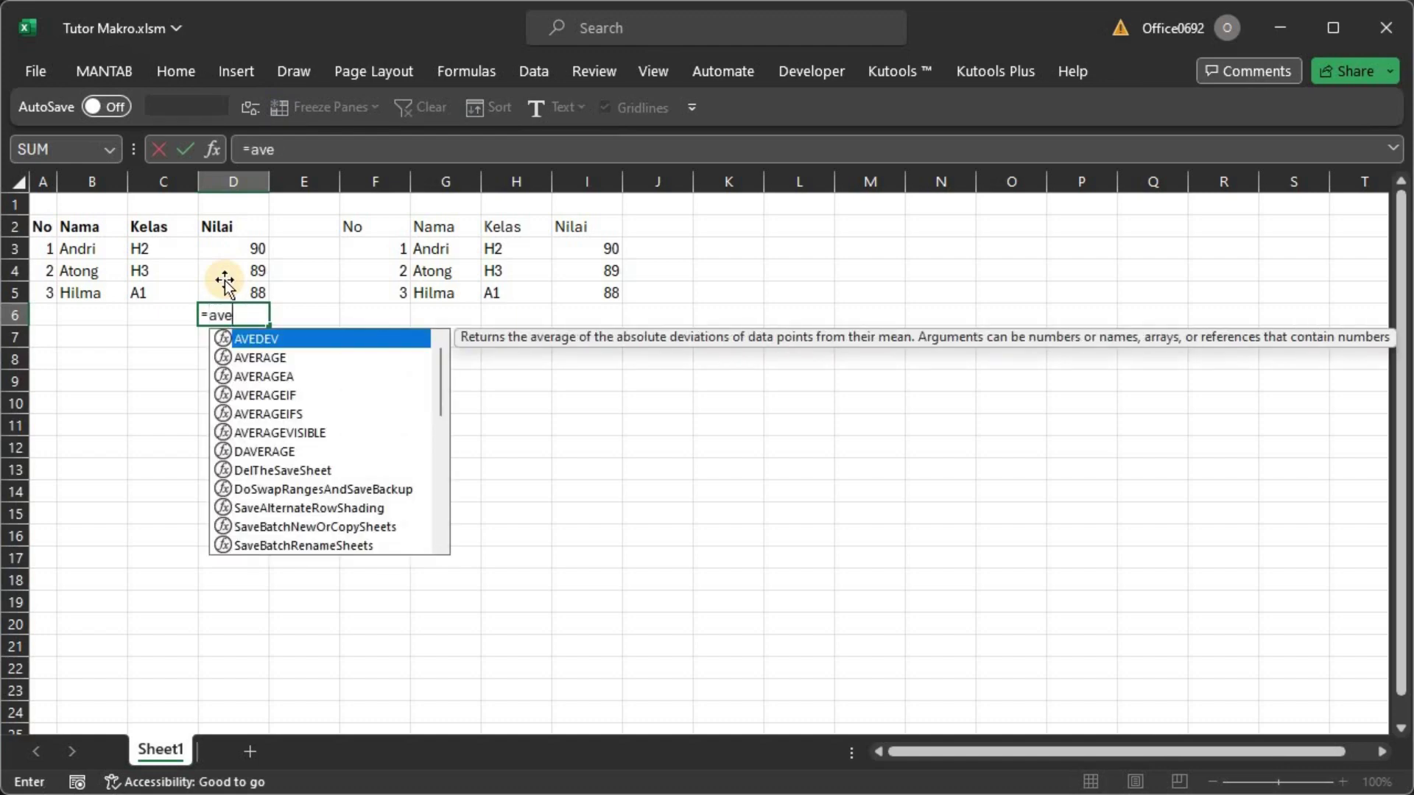
pyautogui.press('Down')
pyautogui.press('Tab')
pyautogui.moveTo(225, 249); pyautogui.dragTo(225, 293)
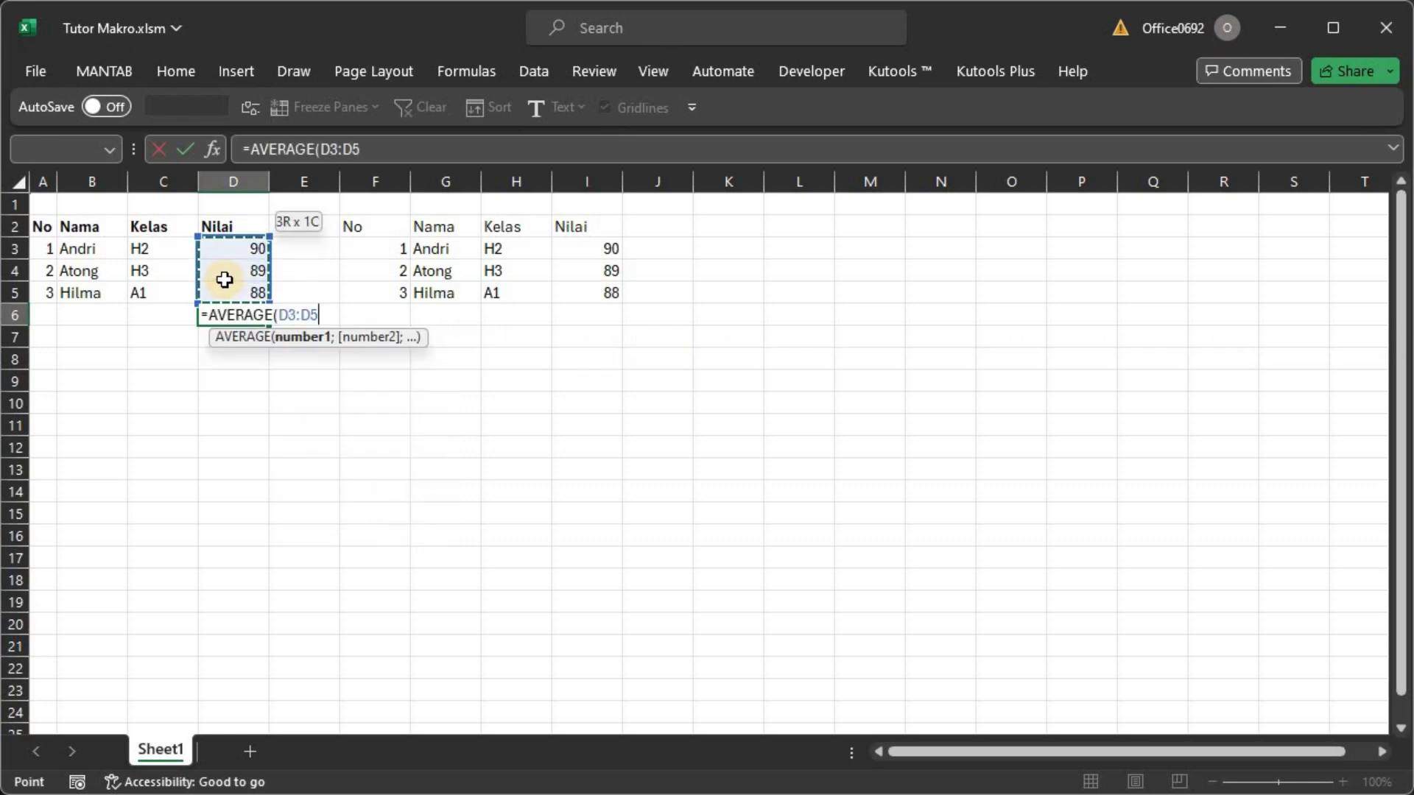
pyautogui.press('Return')
# Make the average in cell D6 bold.
pyautogui.press('Up')
pyautogui.press('Up')
pyautogui.press('Up')
pyautogui.press('Up')
pyautogui.press('Up')
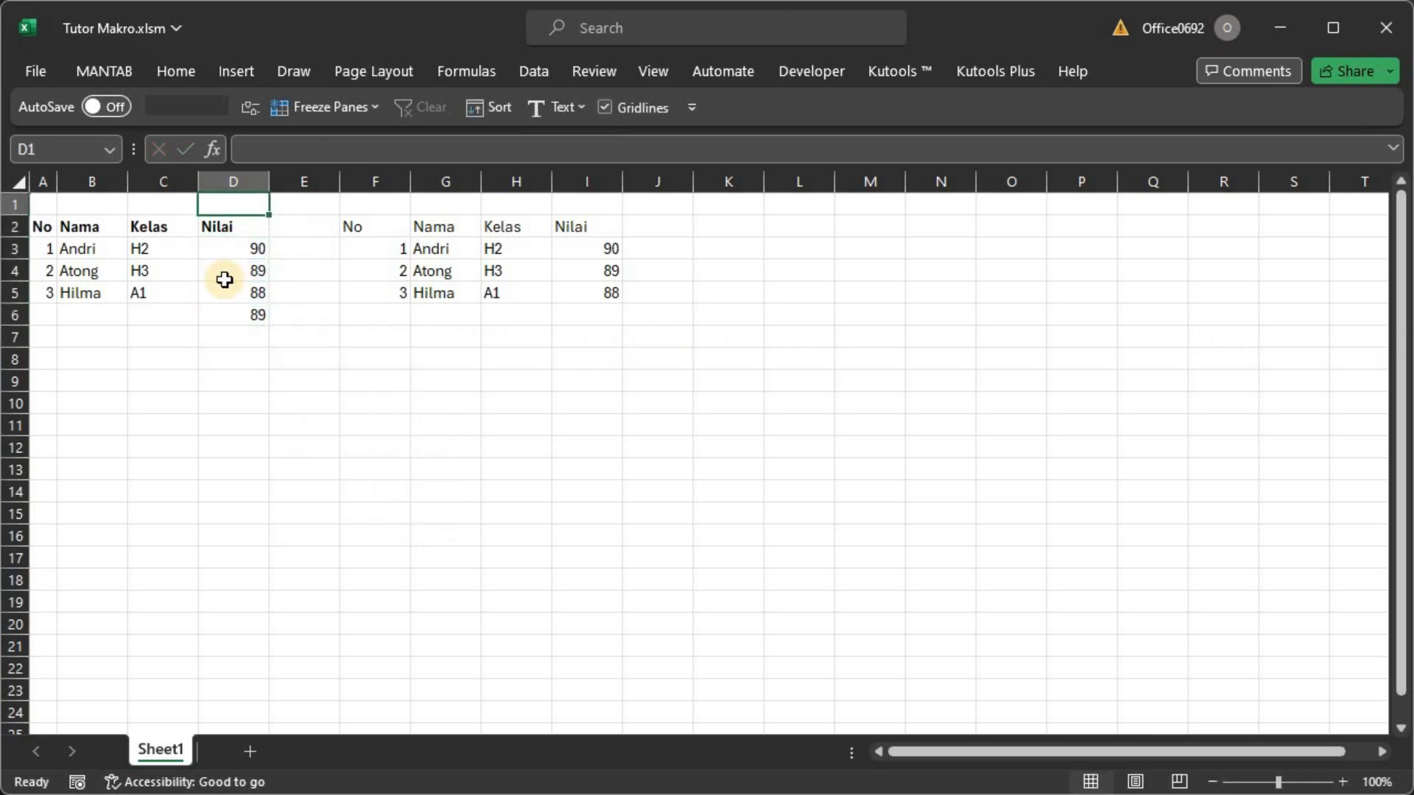
pyautogui.press('Down')
pyautogui.press('Down')
pyautogui.press('Down')
pyautogui.press('Down')
pyautogui.hotkey('ctrl', 'b')
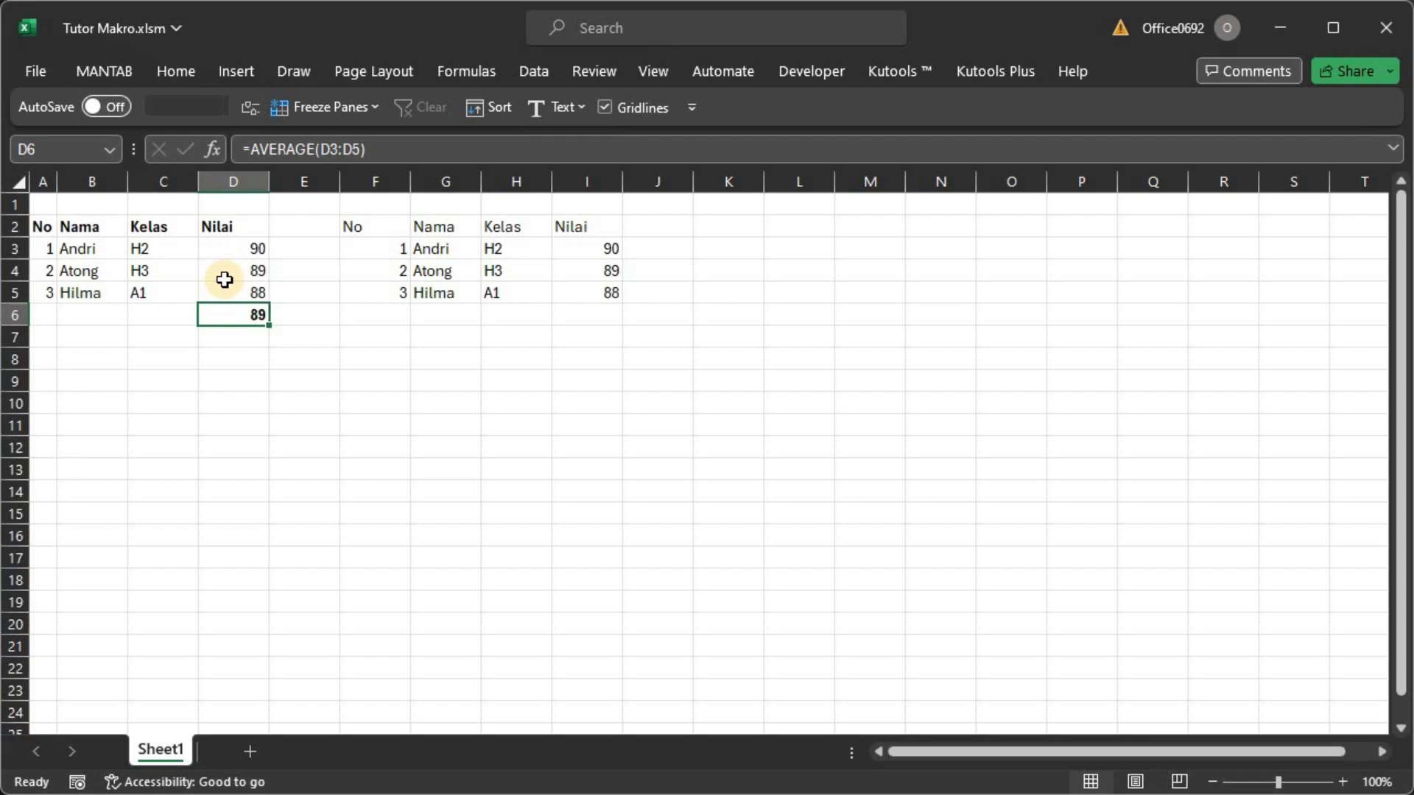
# Fill the header row A2:D2 of the original table with yellow.
pyautogui.press('Up')
pyautogui.press('Up')
pyautogui.press('Up')
pyautogui.press('Up')
pyautogui.press('Left')
pyautogui.press('Left')
pyautogui.press('Left')
pyautogui.hotkey('shift', 'Right')
pyautogui.hotkey('shift', 'Right')
pyautogui.hotkey('shift', 'Right')
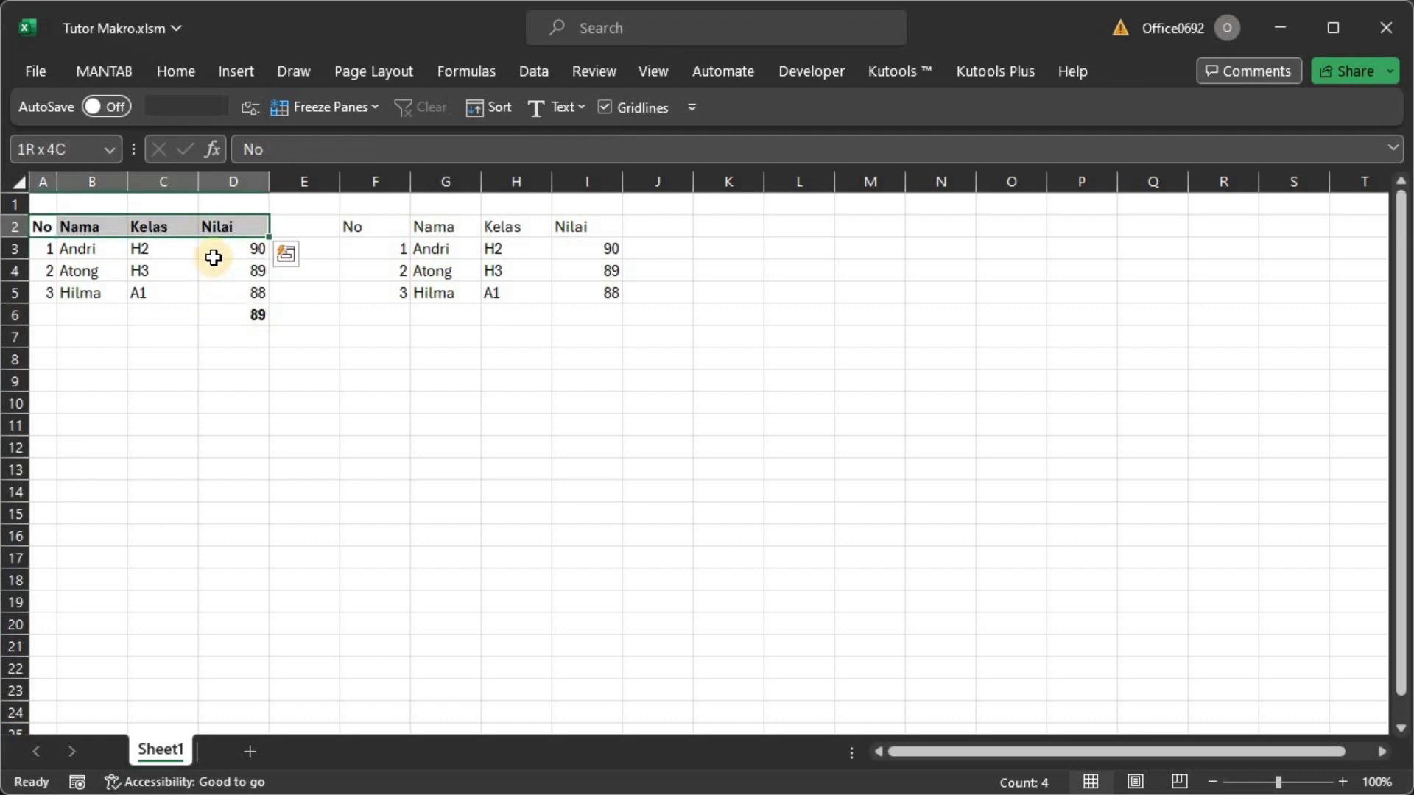
pyautogui.rightClick(243, 225)
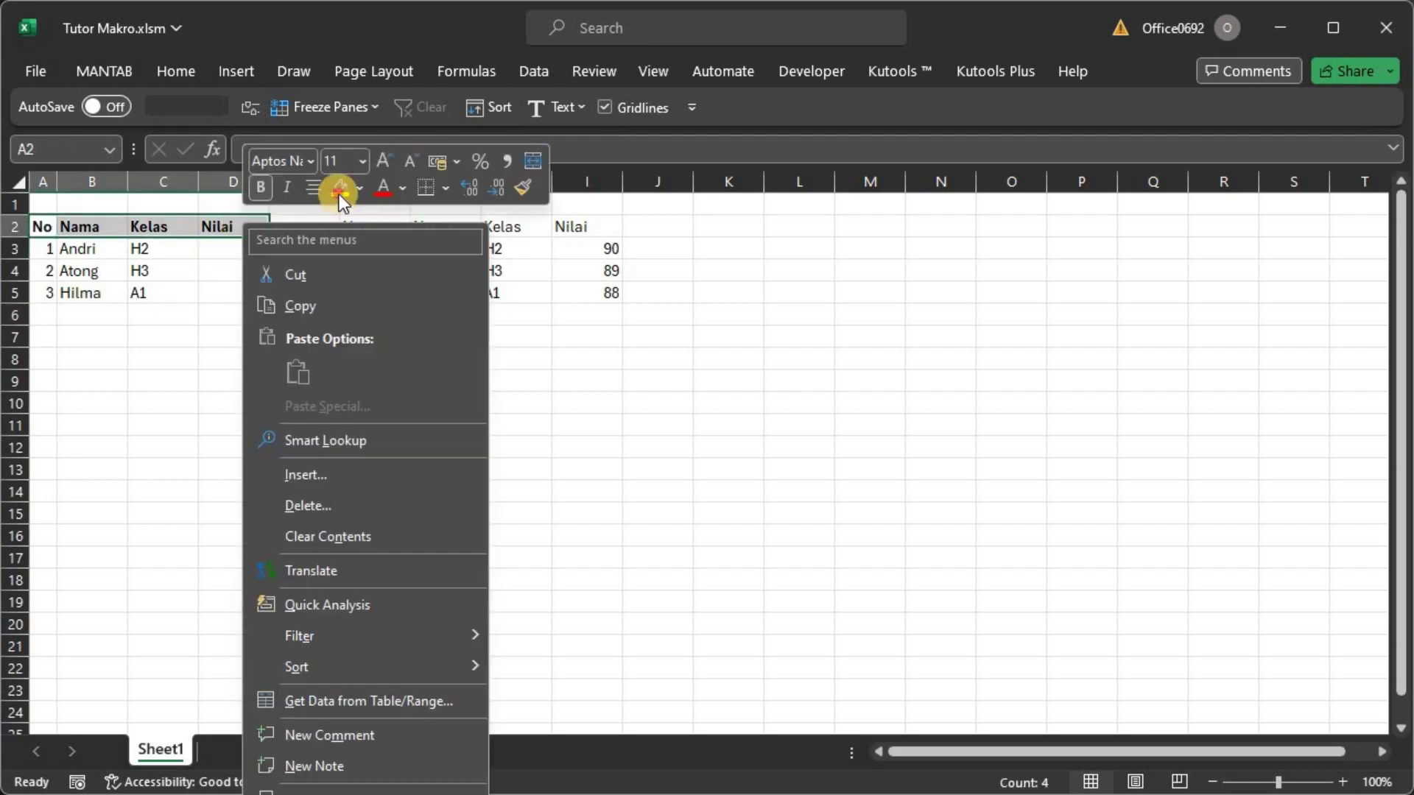
pyautogui.click(339, 193)
pyautogui.click(170, 244)
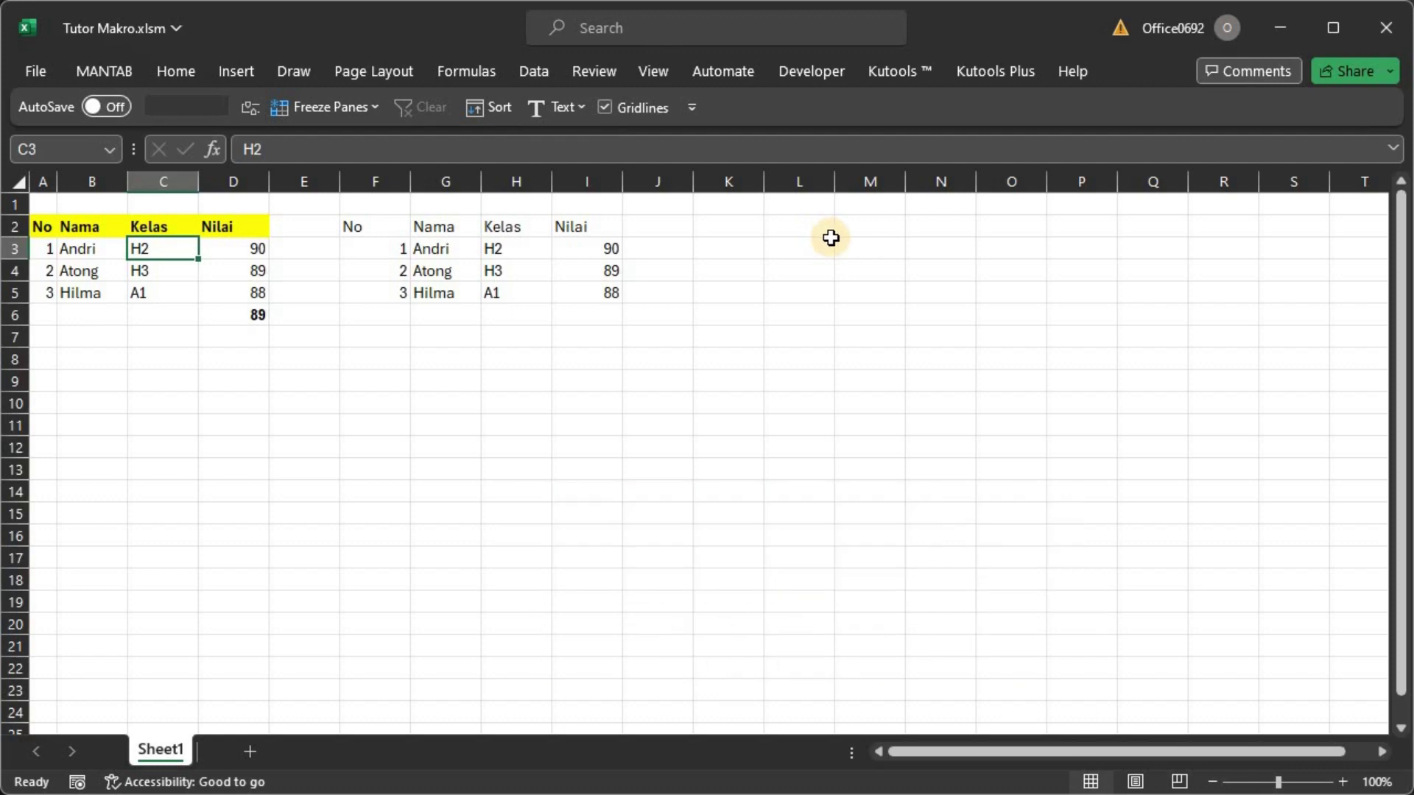
# Select cell F2 and start recording a macro named Macro1, stored in This Workbook.
pyautogui.click(401, 225)
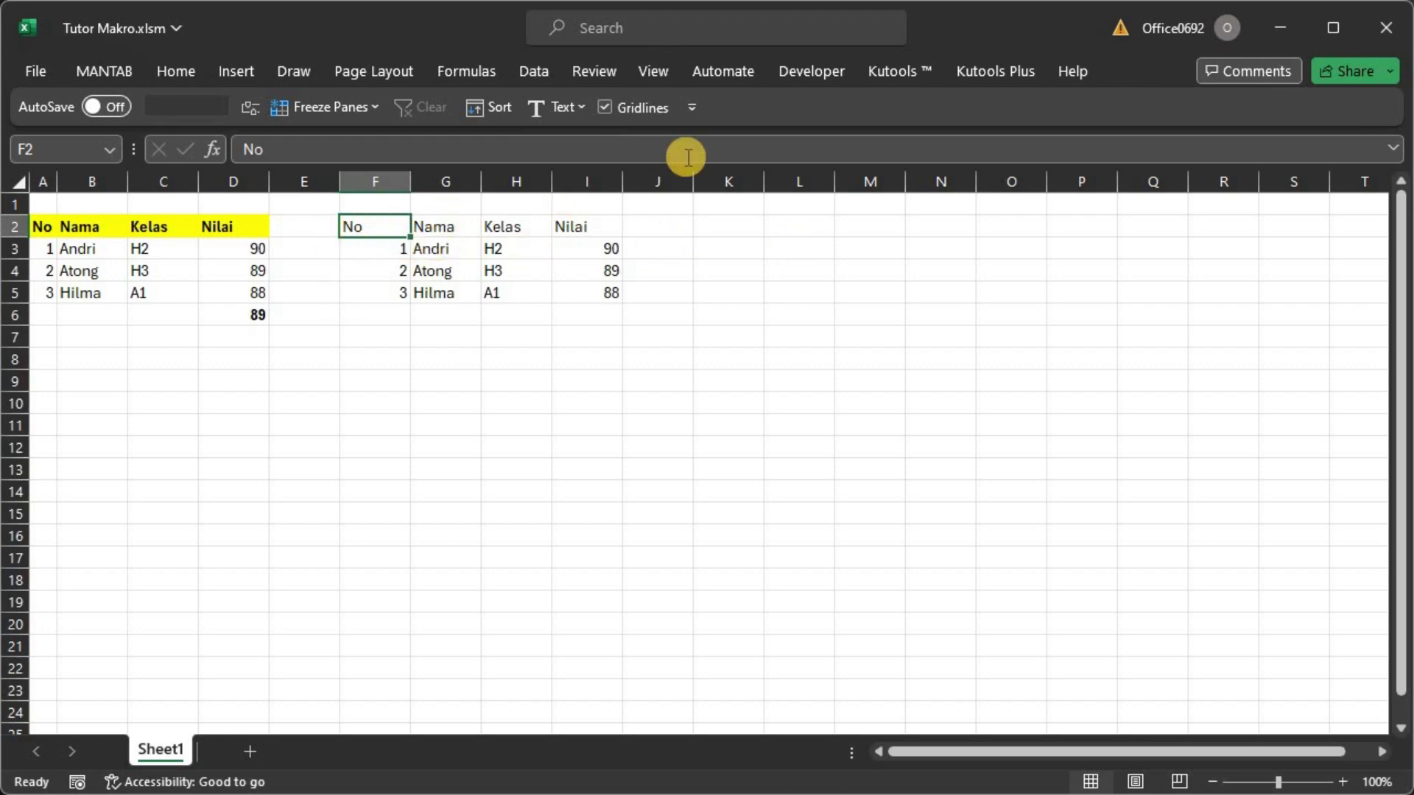
pyautogui.click(803, 76)
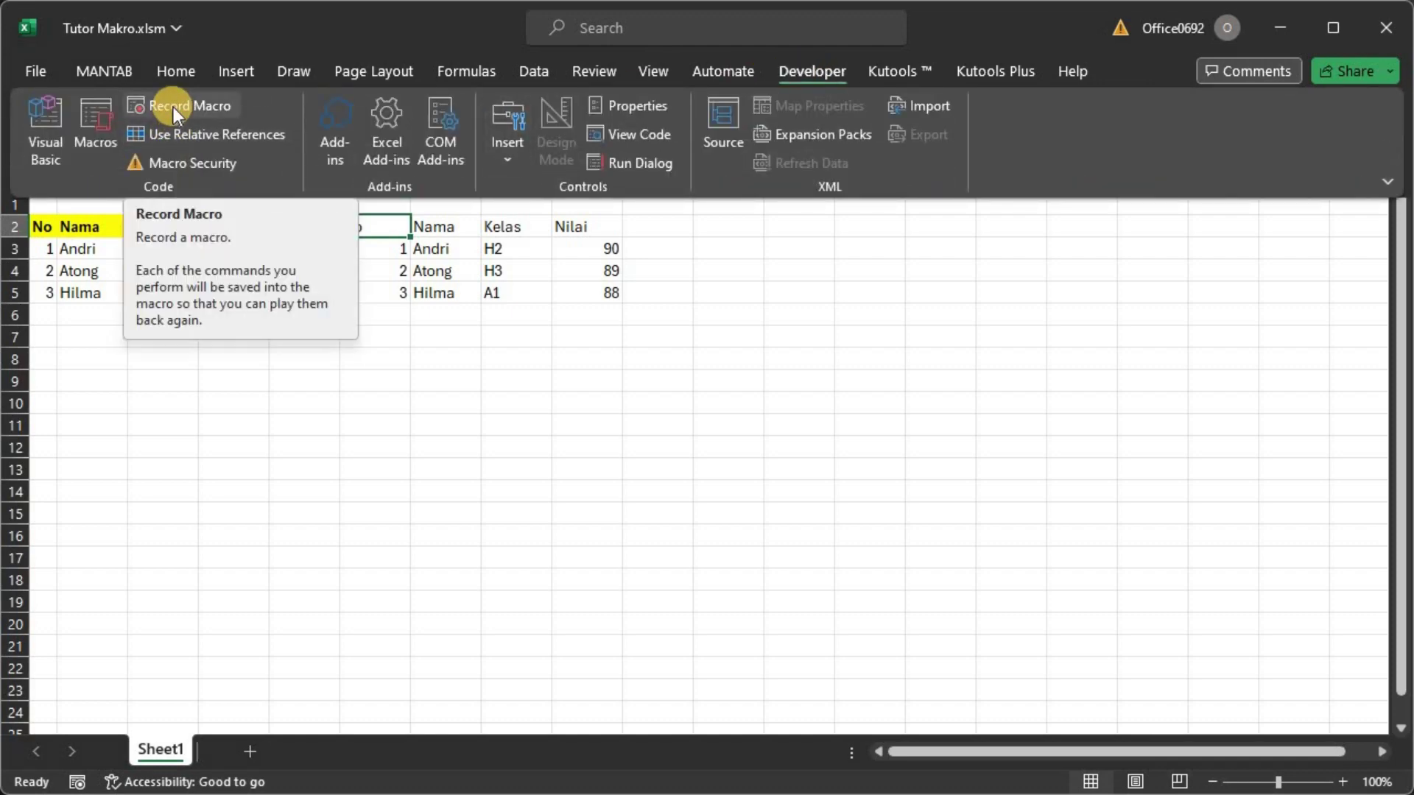
pyautogui.click(174, 107)
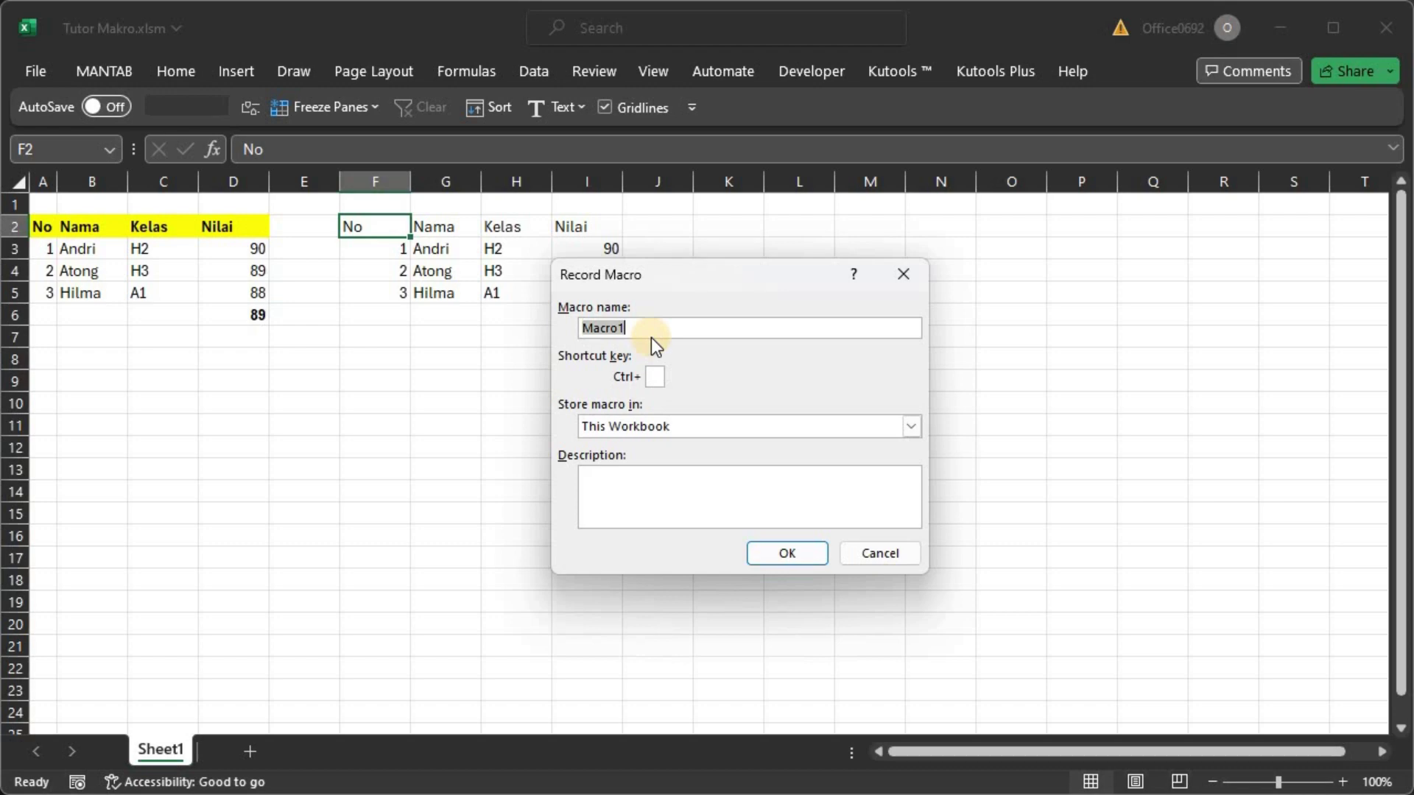
pyautogui.moveTo(567, 327); pyautogui.dragTo(633, 329)
pyautogui.click(651, 426)
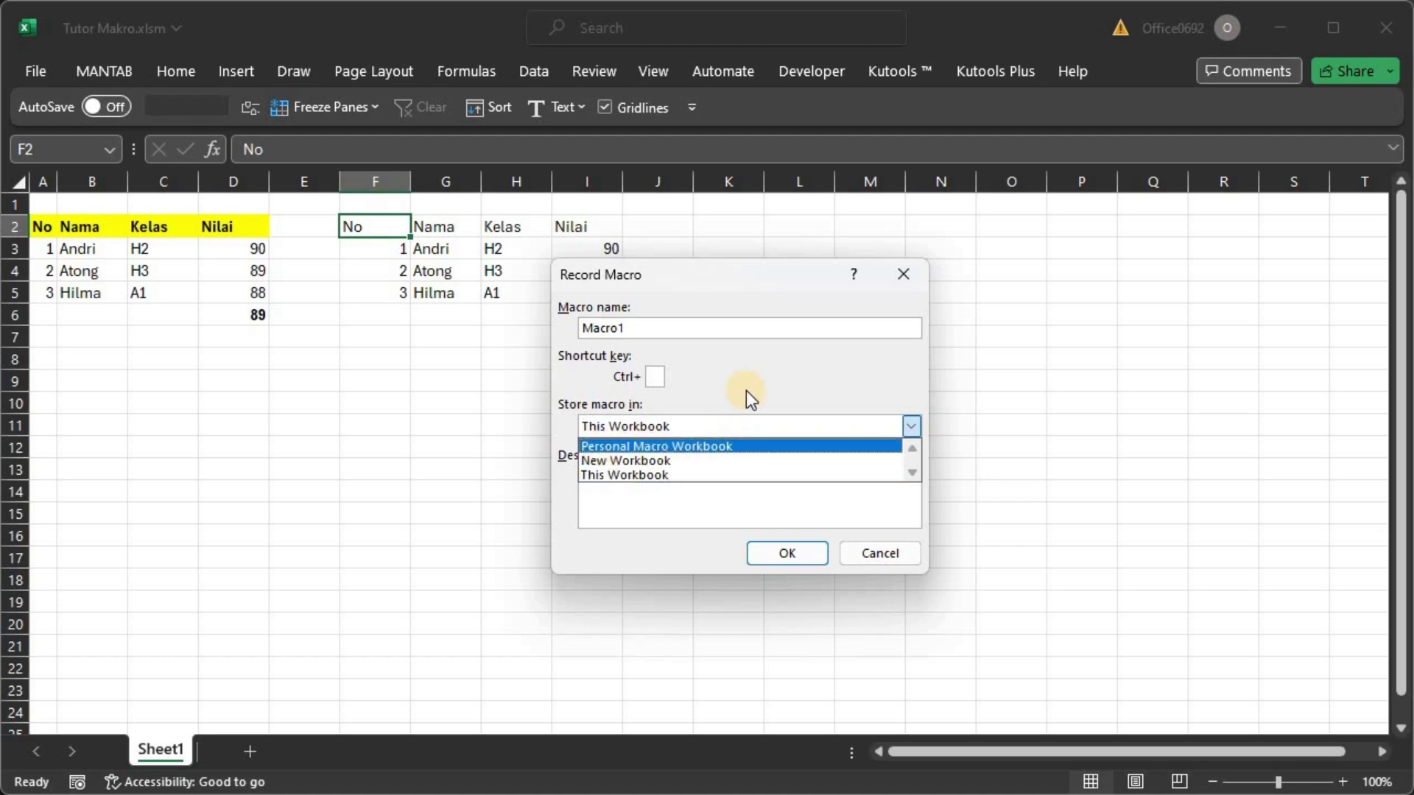
pyautogui.click(631, 430)
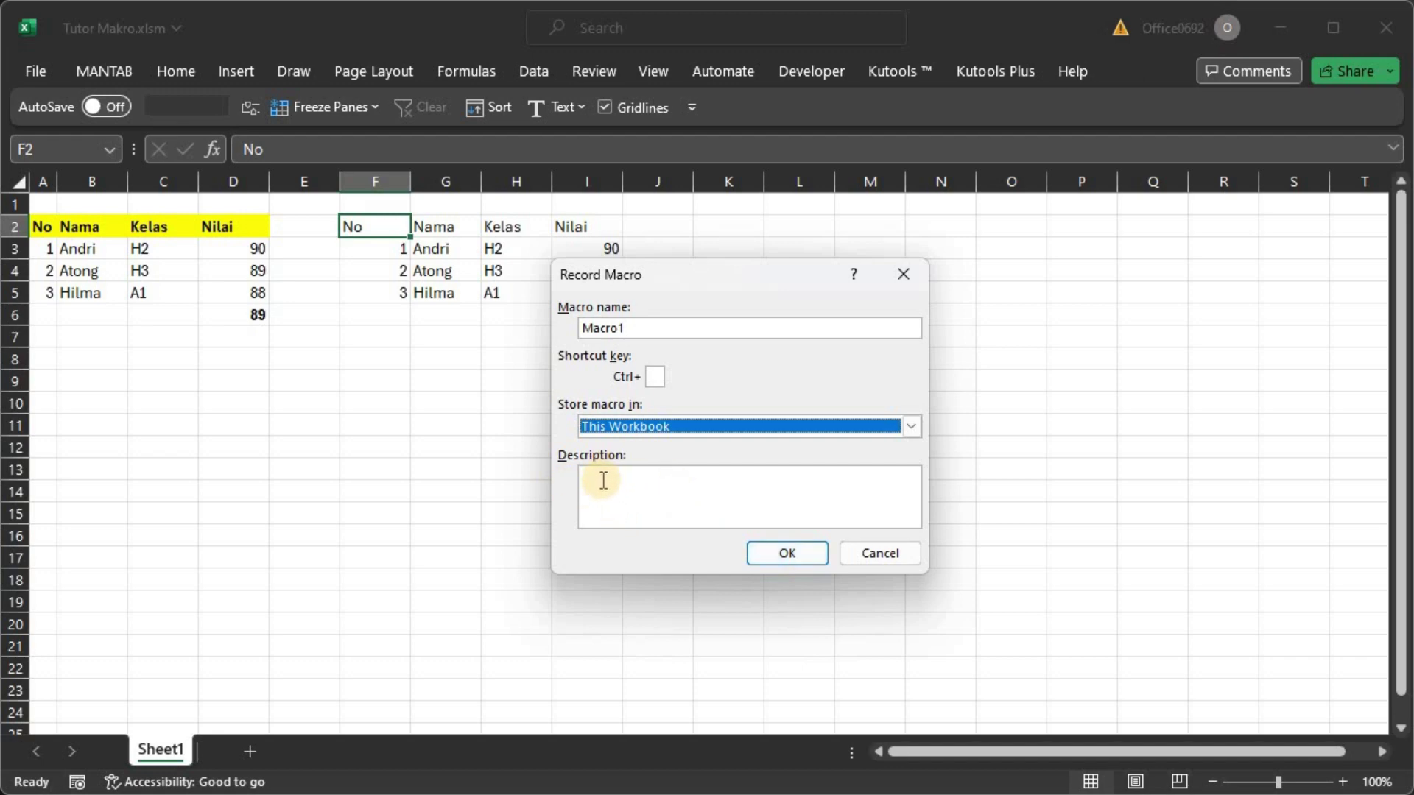
pyautogui.click(806, 554)
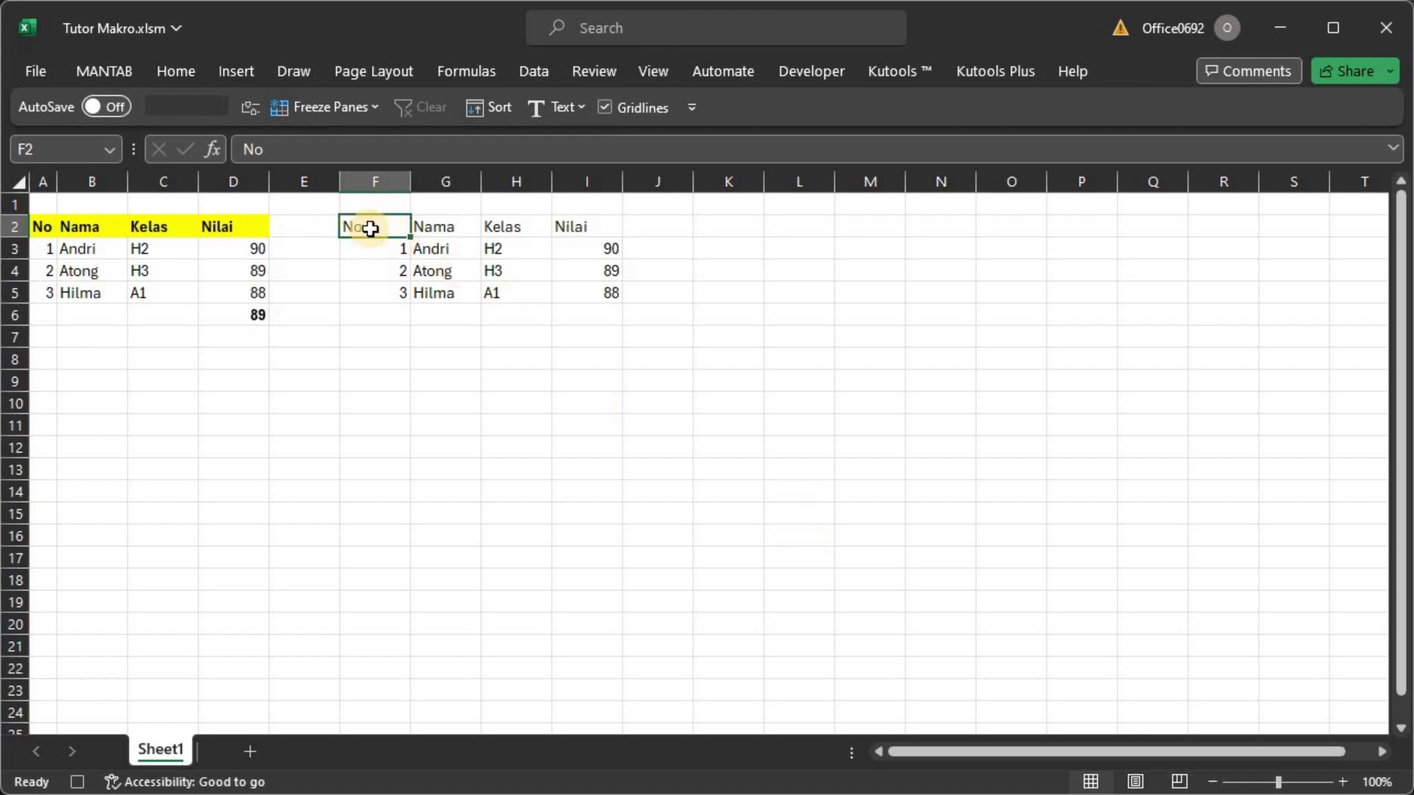
# Fill the empty range L2:N5 with yellow.
pyautogui.click(823, 229)
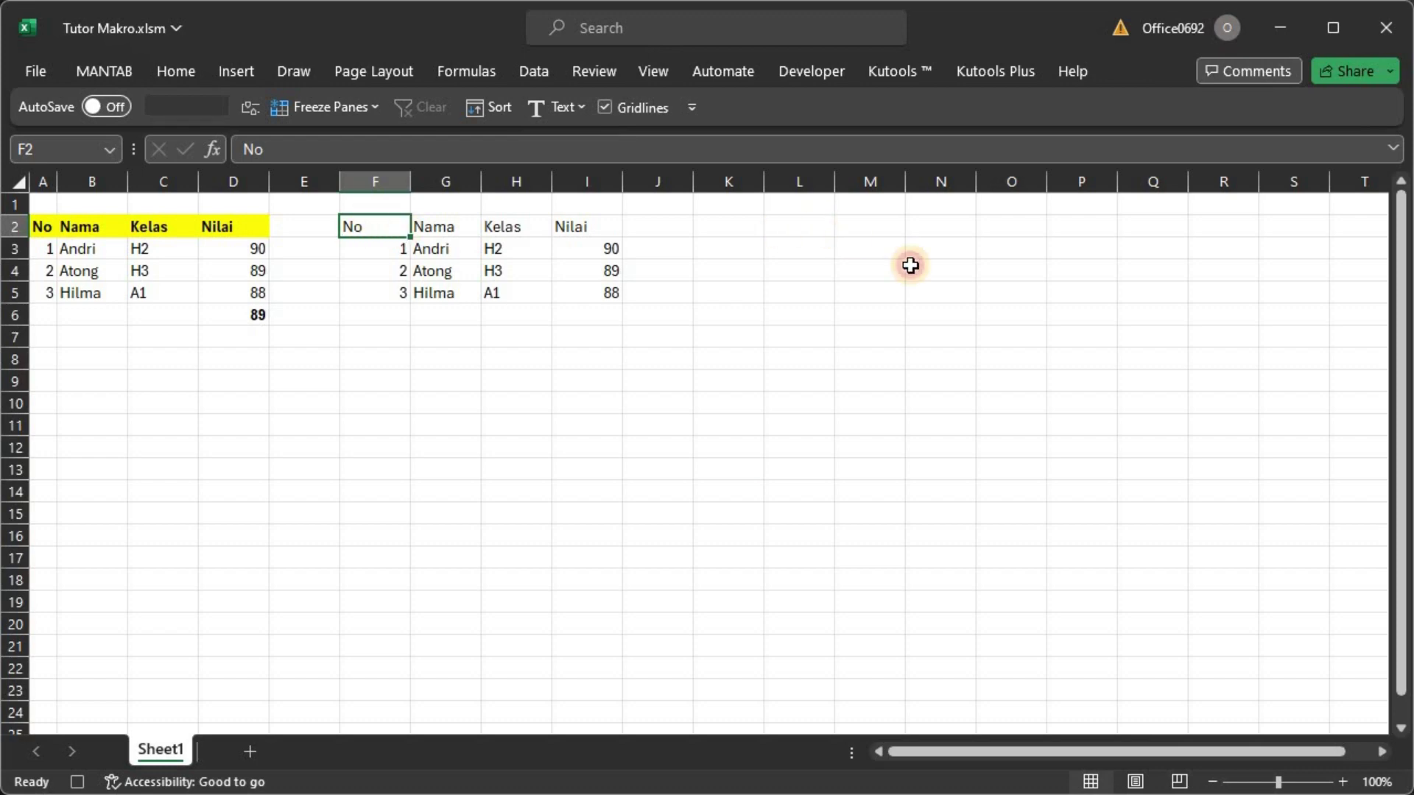
pyautogui.moveTo(930, 293); pyautogui.dragTo(943, 250)
pyautogui.rightClick(941, 255)
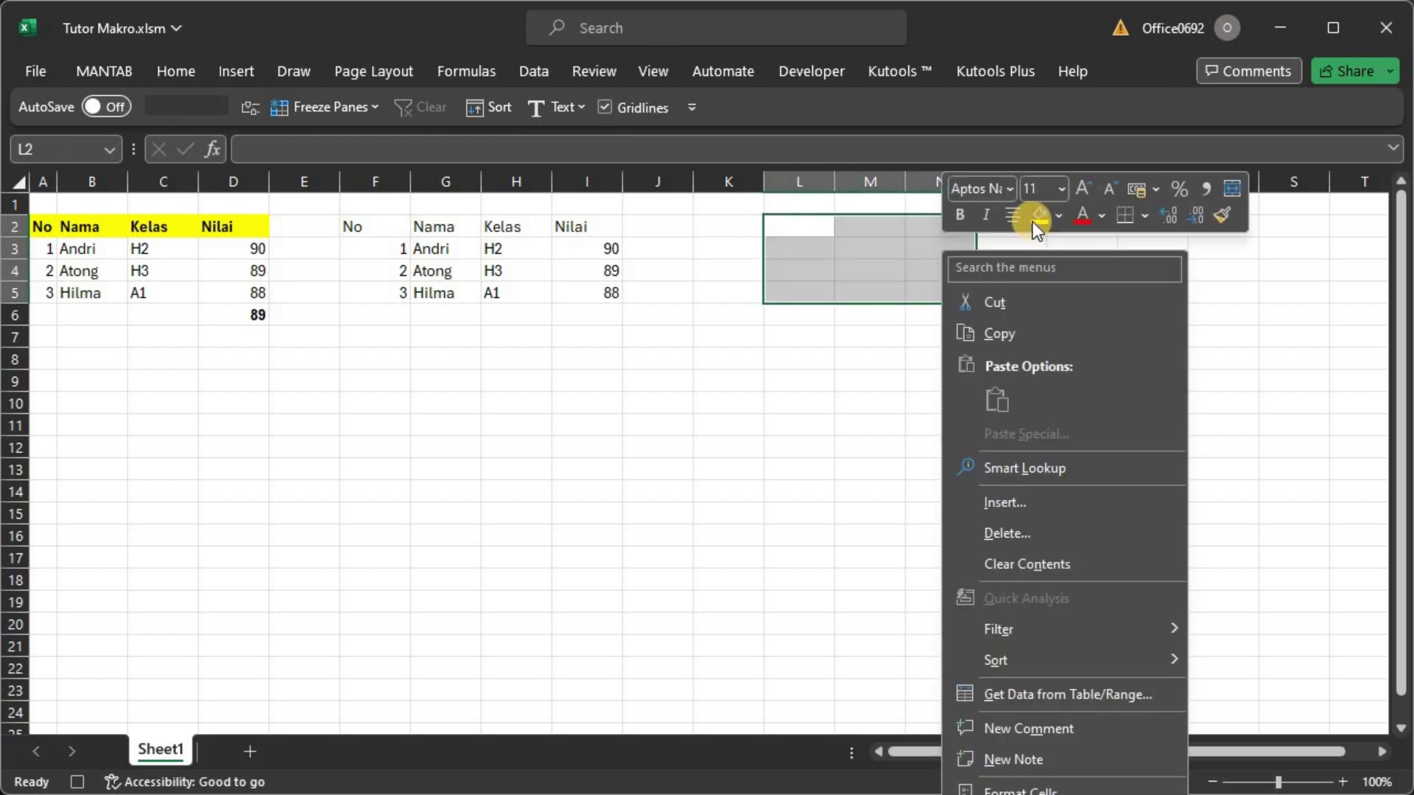
pyautogui.click(1037, 218)
pyautogui.click(799, 232)
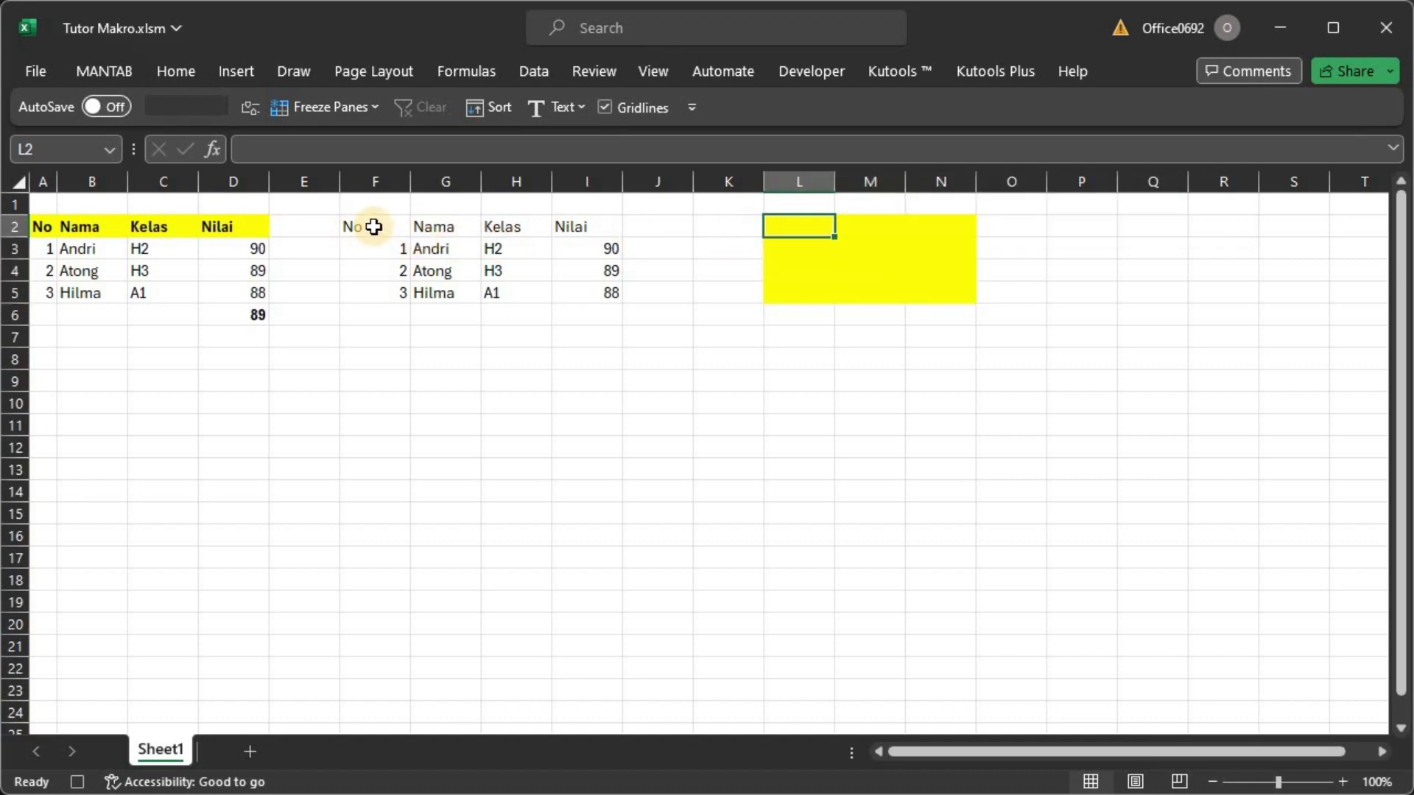
# Fill the duplicate table's header row F2:I2 with yellow and make it bold.
pyautogui.moveTo(381, 227); pyautogui.dragTo(586, 230)
pyautogui.rightClick(587, 222)
pyautogui.click(684, 188)
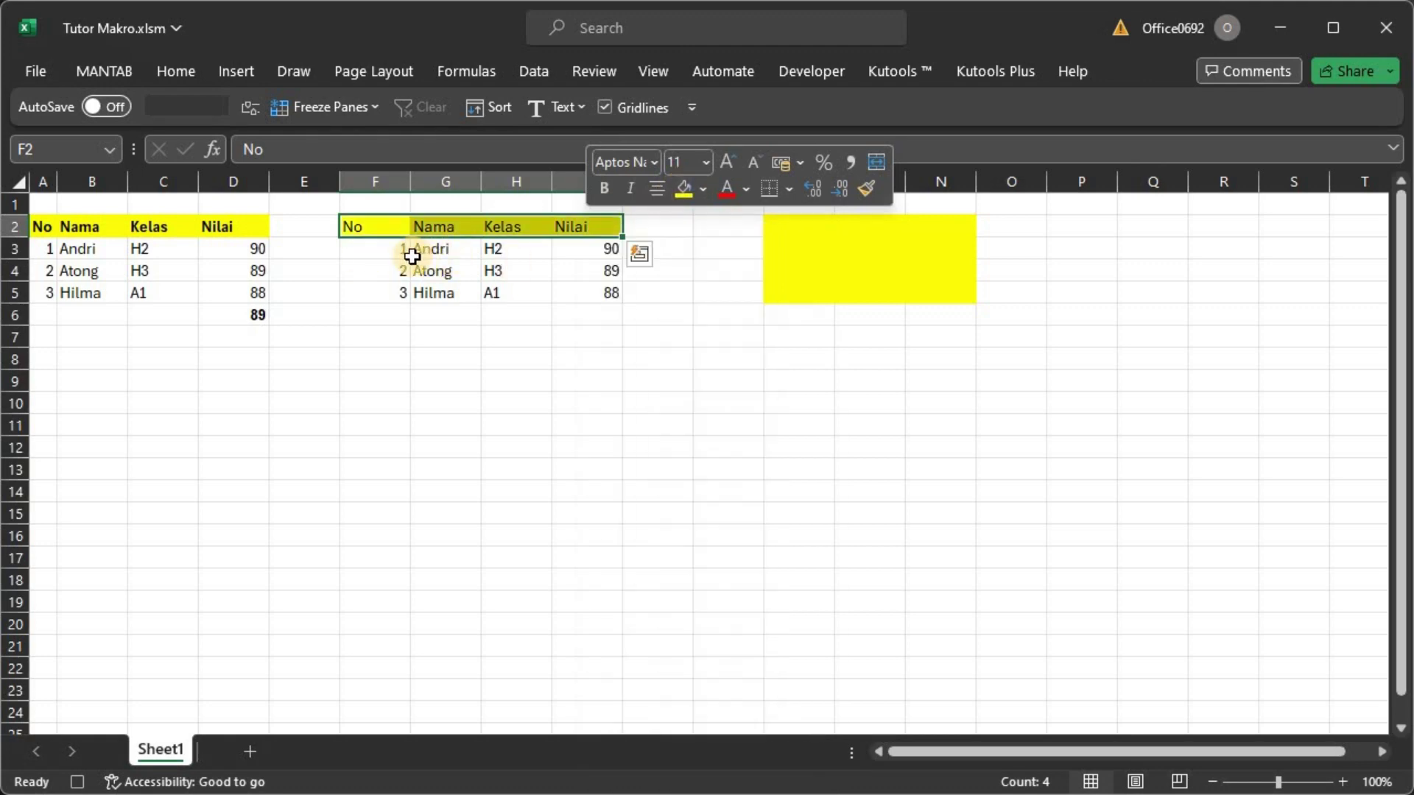
pyautogui.click(604, 188)
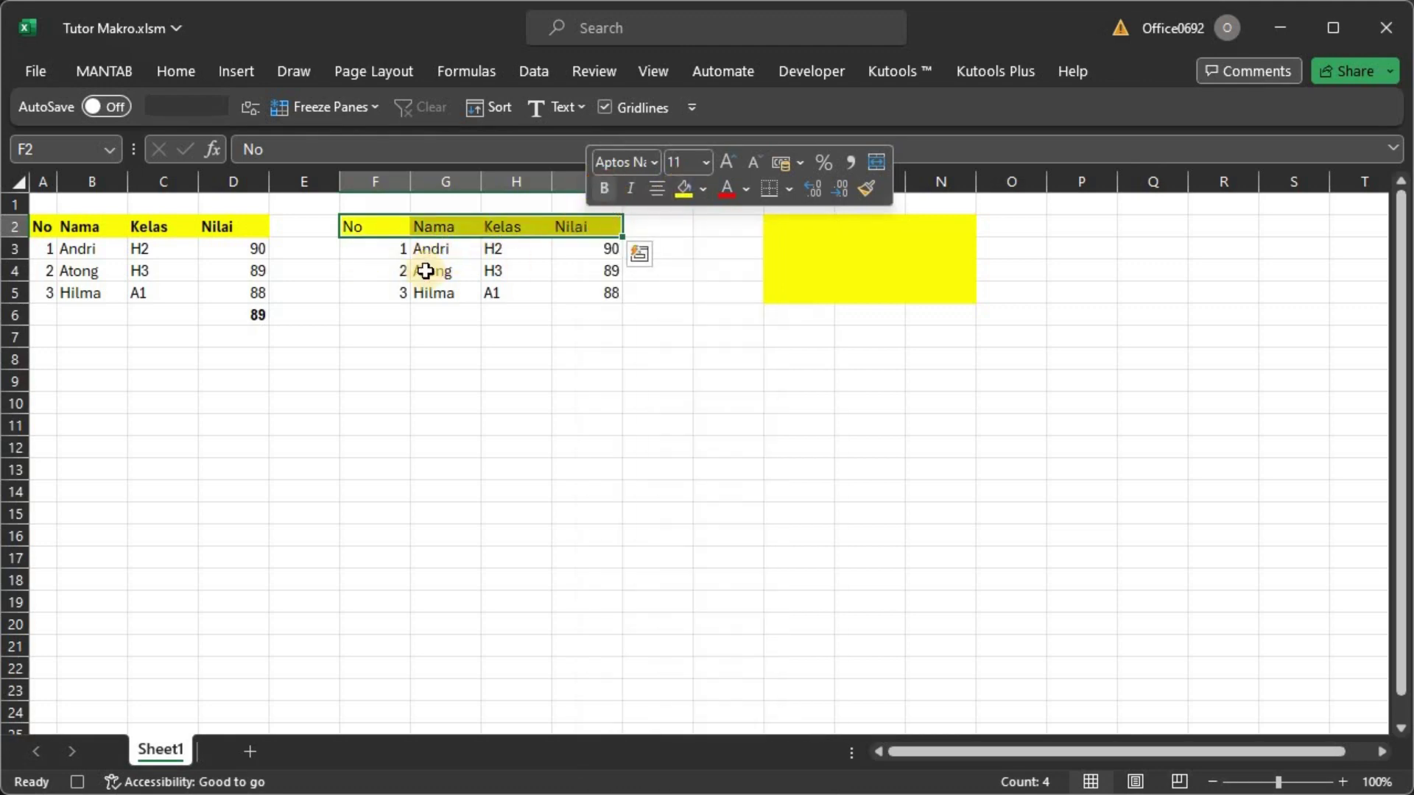
# Enter the formula =AVERAGE(I3:I5) in cell I6 below the duplicate table's scores.
pyautogui.click(602, 313)
pyautogui.write('=')
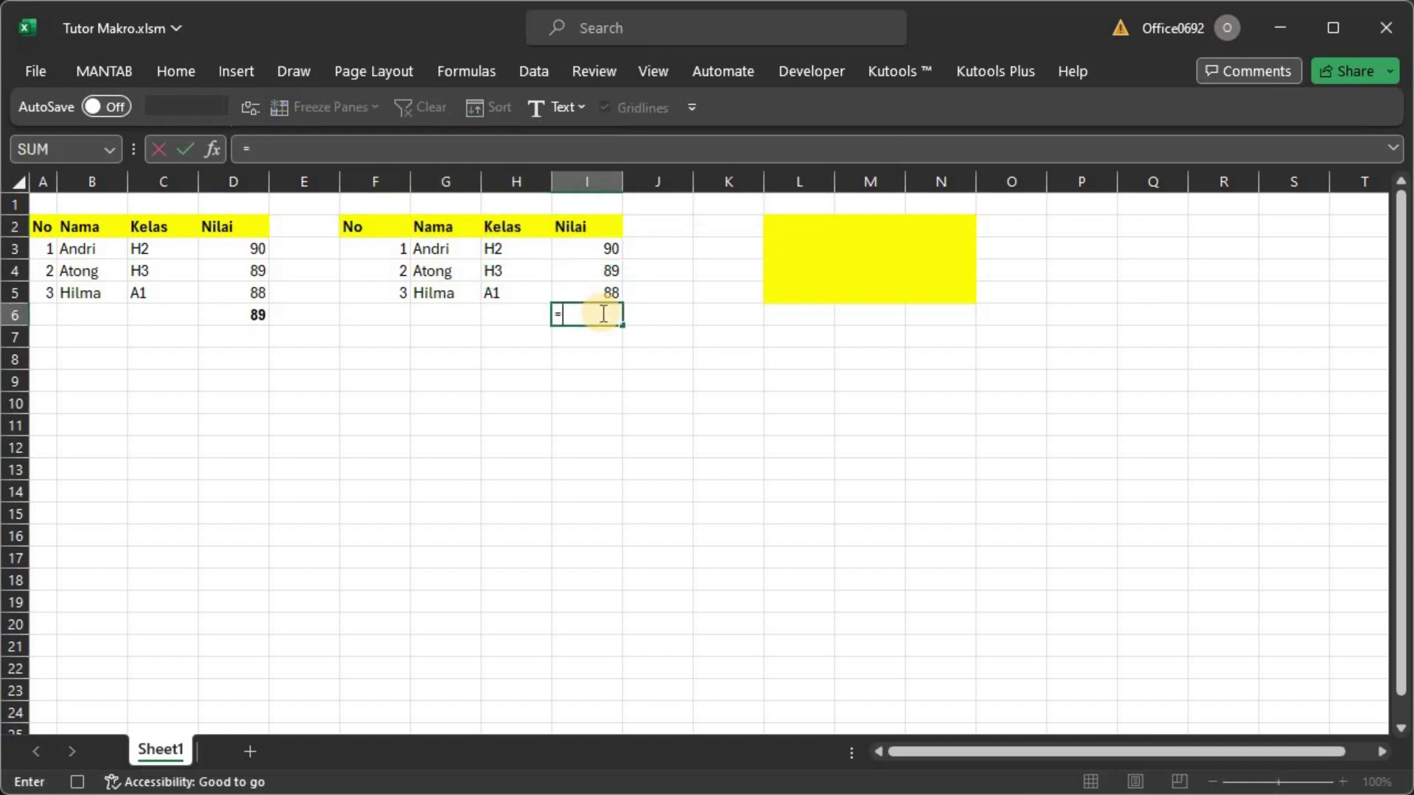
pyautogui.write('ave')
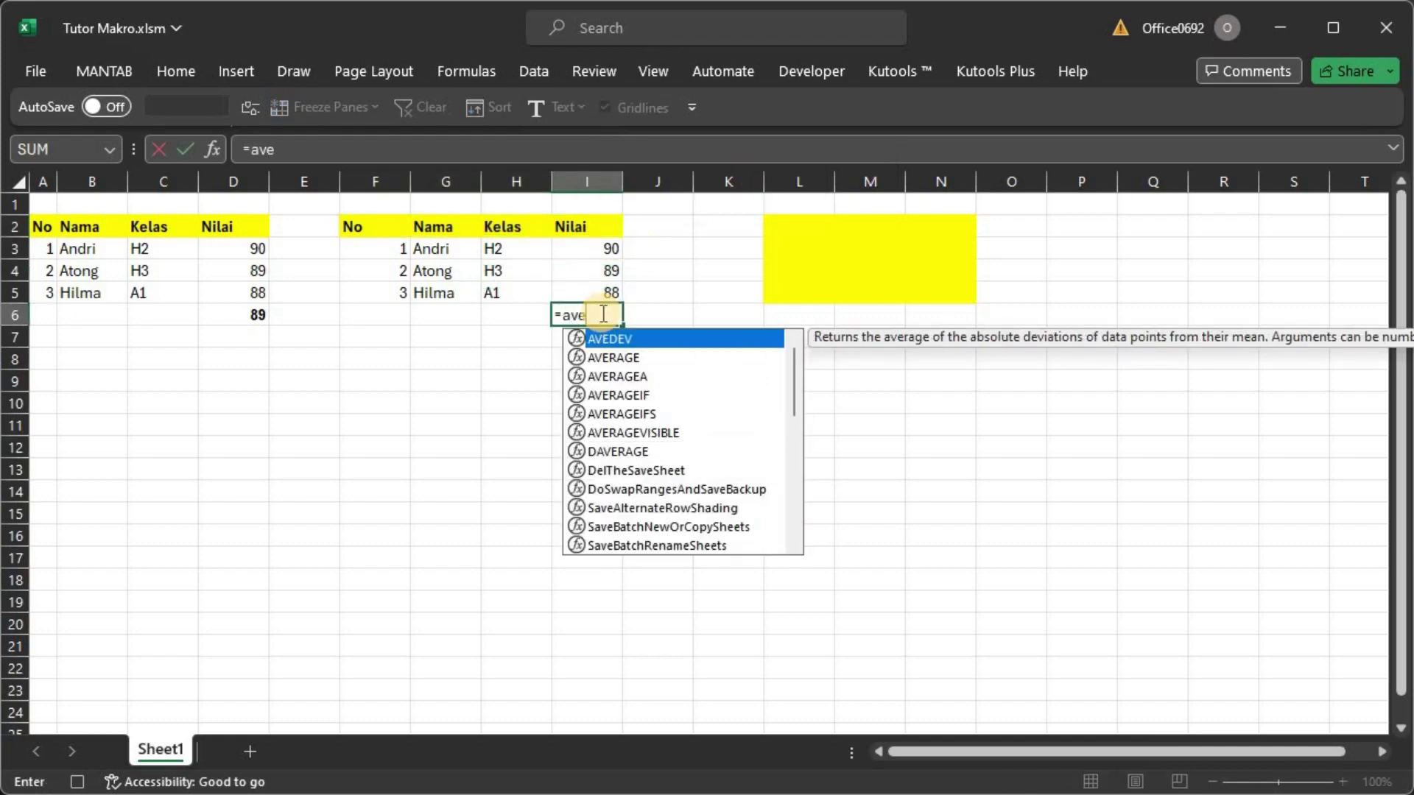
pyautogui.press('Down')
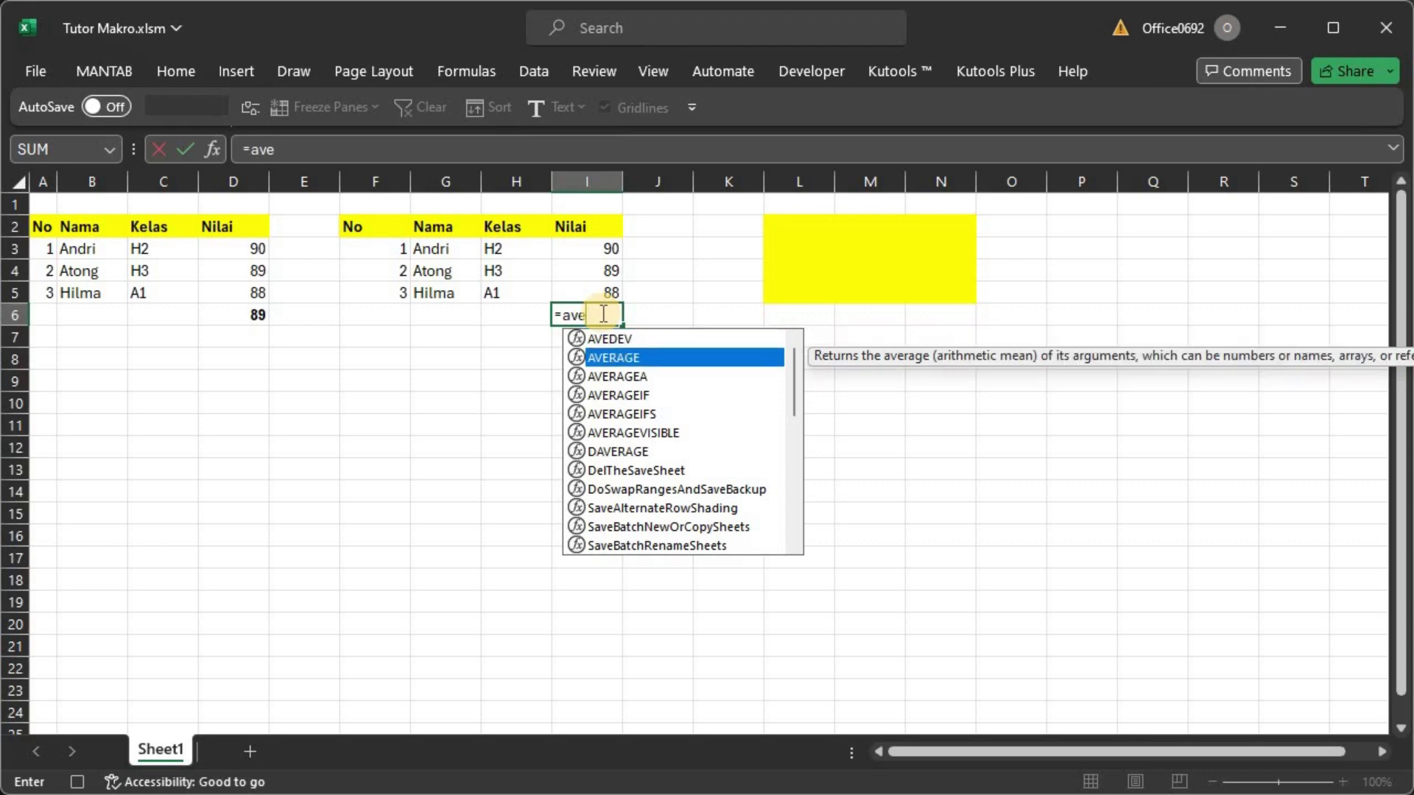
pyautogui.press('Tab')
pyautogui.moveTo(603, 293); pyautogui.dragTo(603, 248)
pyautogui.press('Return')
# Make the average in cell I6 bold and fill the cell with yellow.
pyautogui.click(602, 313)
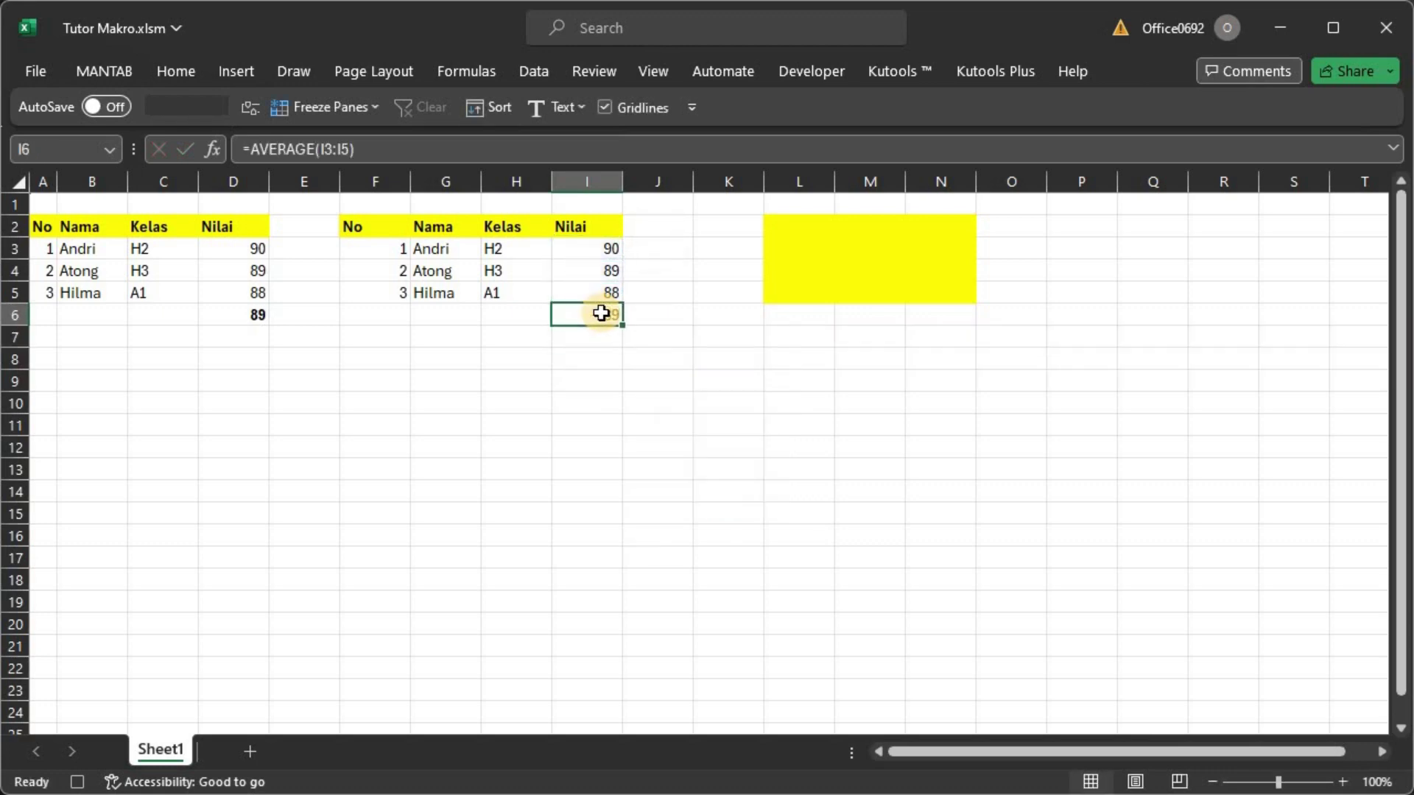
pyautogui.rightClick(602, 314)
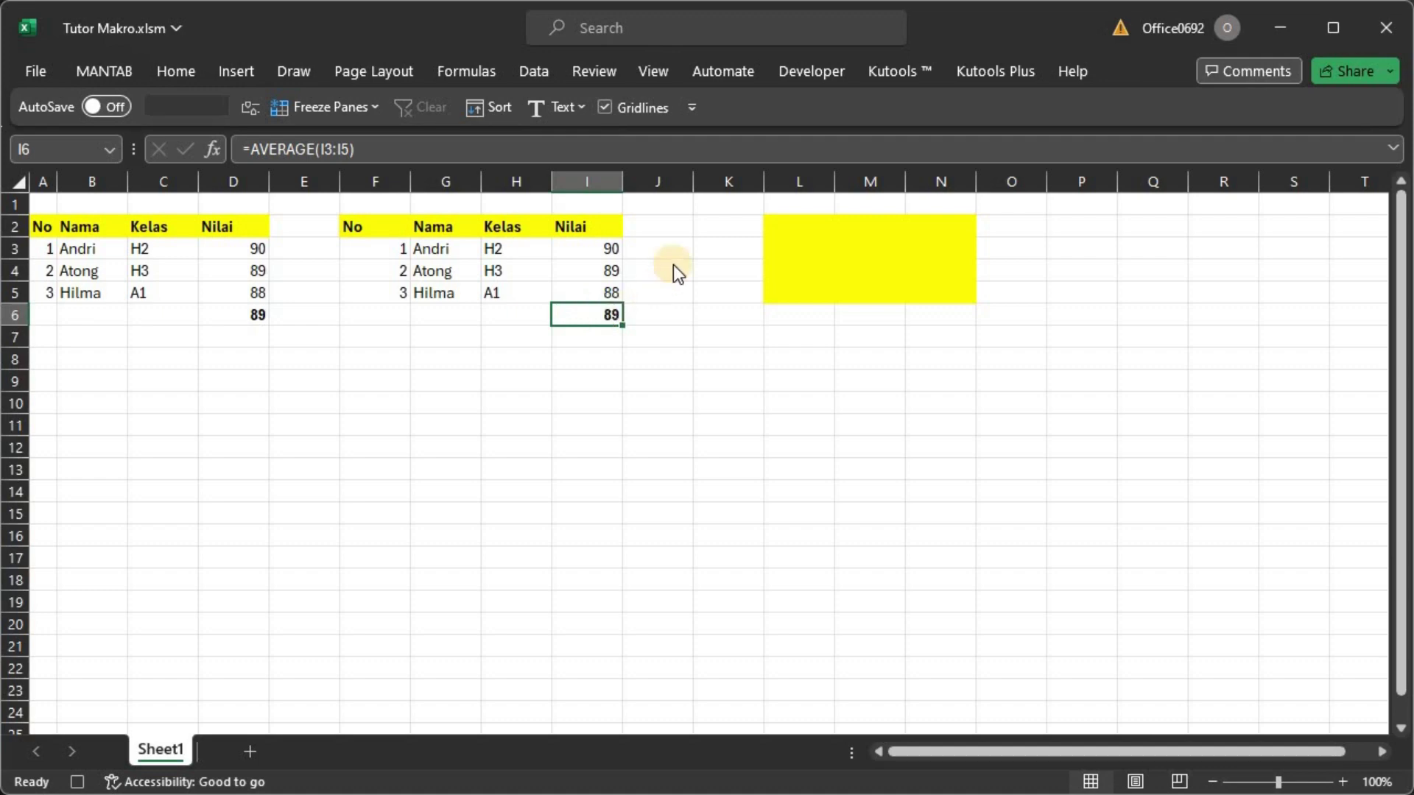
pyautogui.click(688, 278)
pyautogui.click(701, 222)
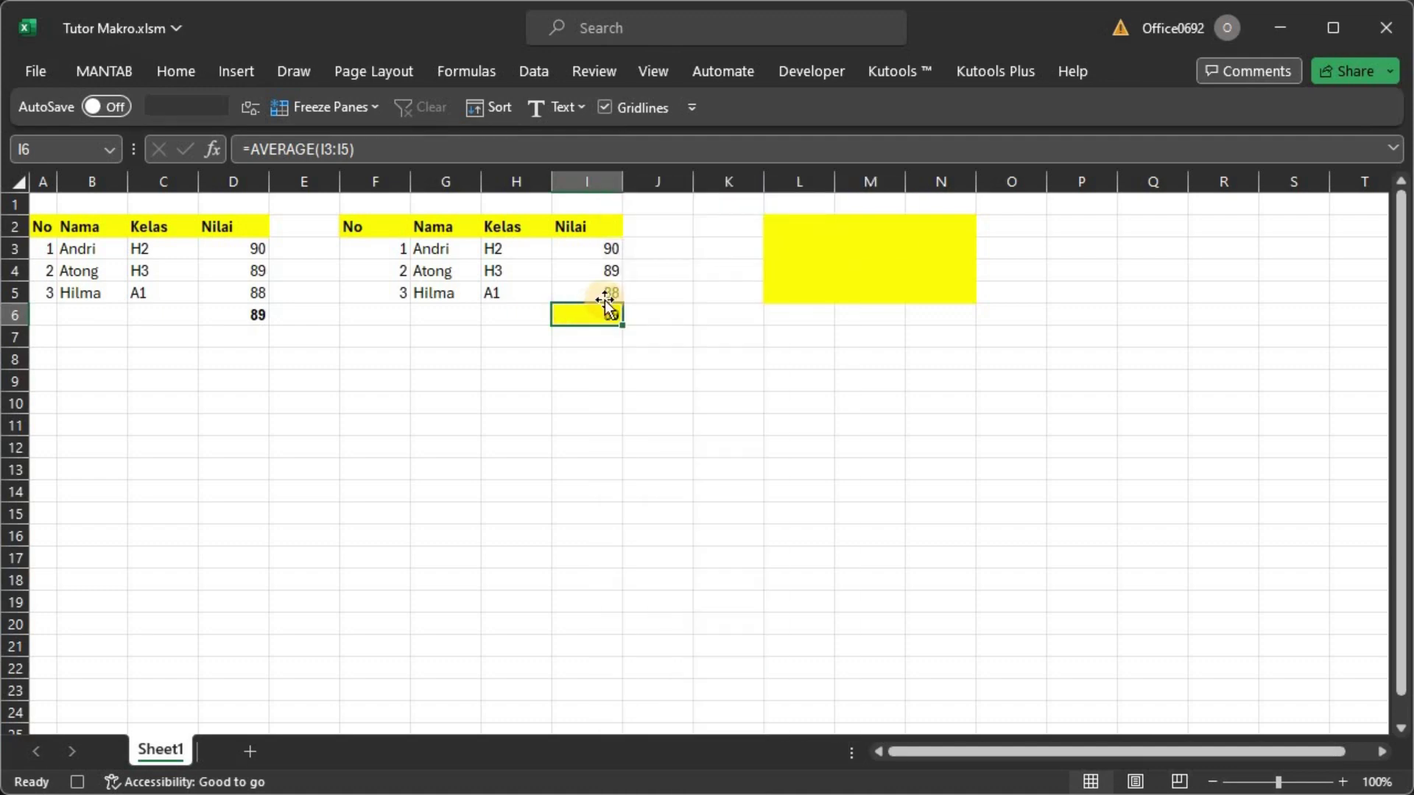
# Stop recording the macro and deselect the average cell.
pyautogui.click(812, 72)
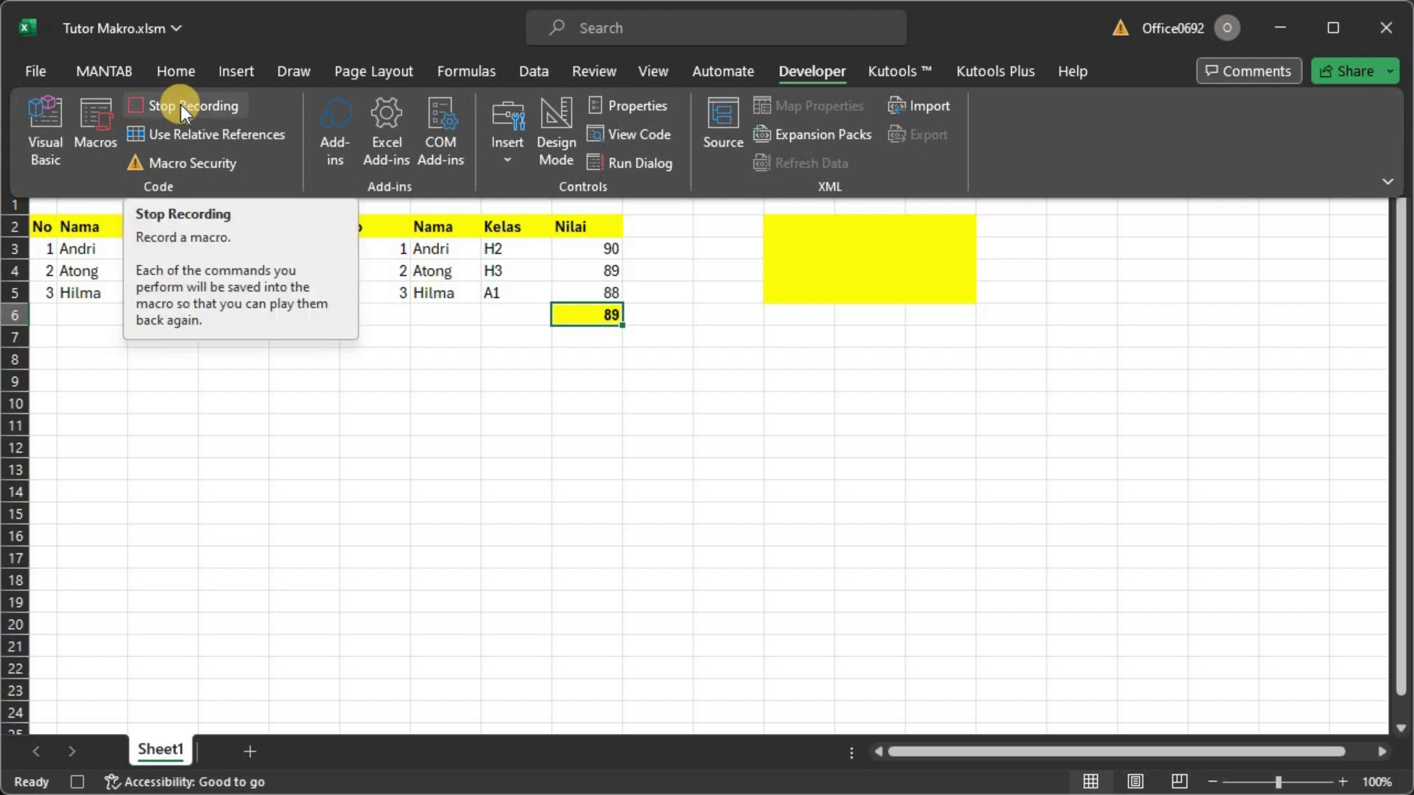
pyautogui.click(179, 105)
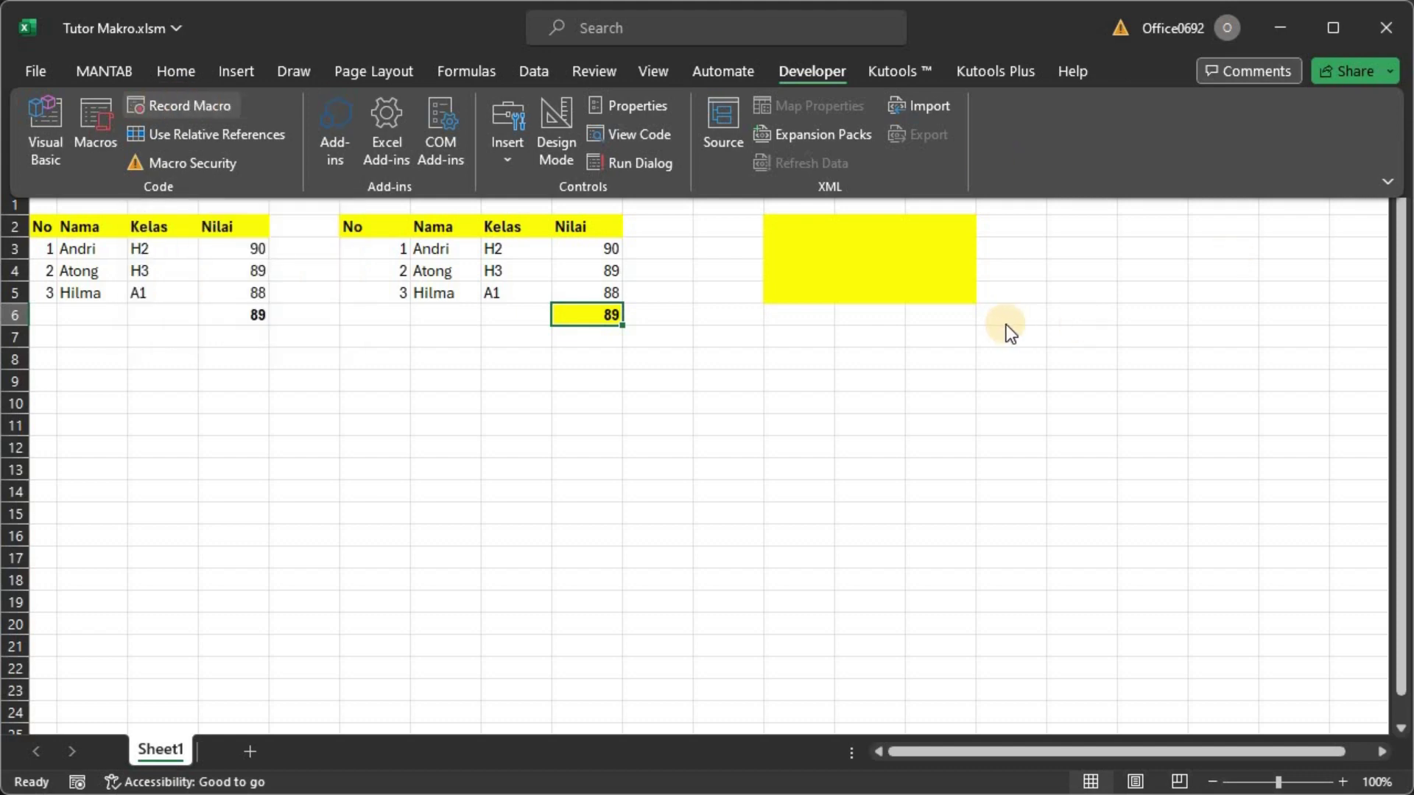
pyautogui.click(741, 377)
pyautogui.click(776, 376)
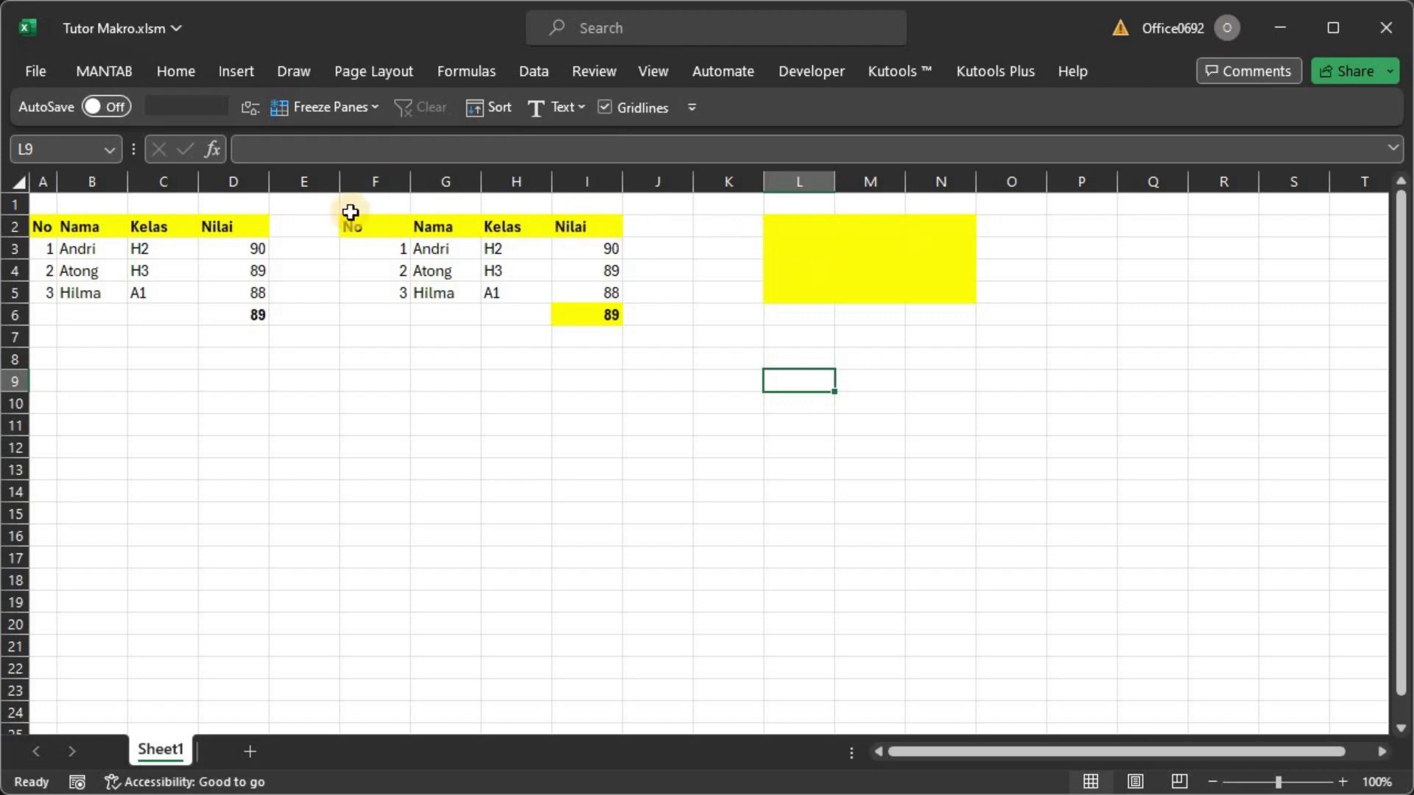
# Delete the columns from F onward that hold the duplicate table and the yellow block.
pyautogui.click(372, 181)
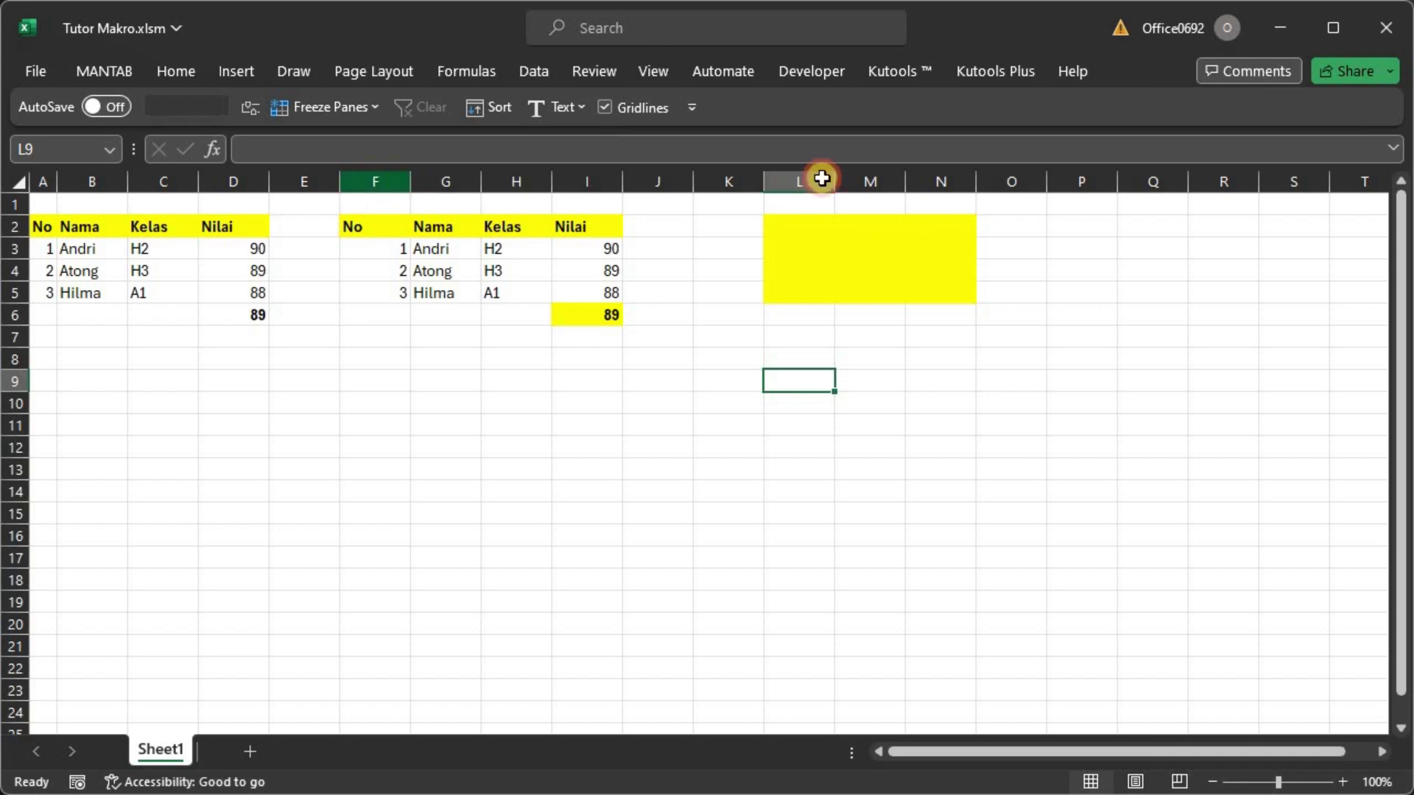
pyautogui.moveTo(925, 183); pyautogui.dragTo(926, 179)
pyautogui.hotkey('ctrl', '-')
pyautogui.click(378, 227)
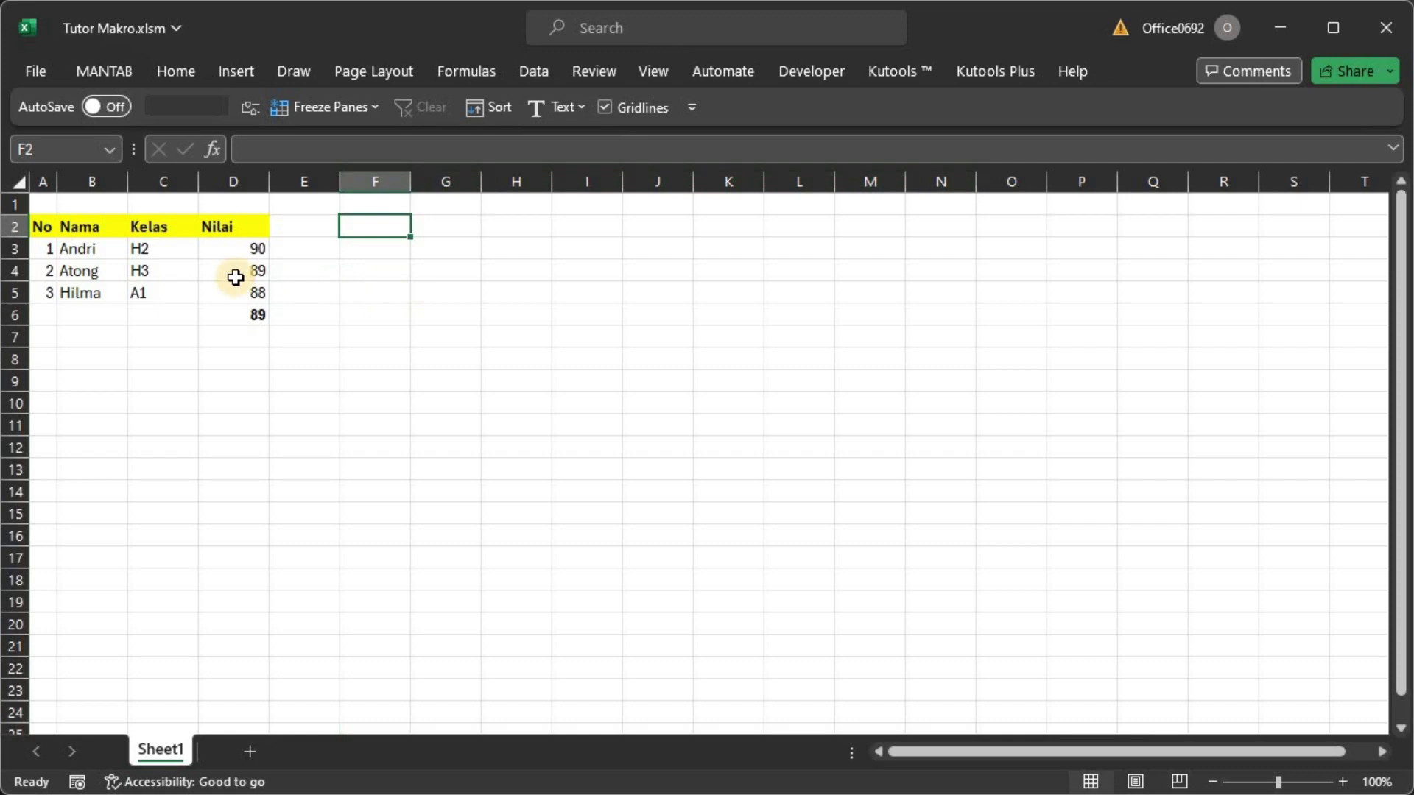
# Copy the score table A2:D5 and paste it at F2 as values only, without formatting.
pyautogui.moveTo(37, 225); pyautogui.dragTo(245, 294)
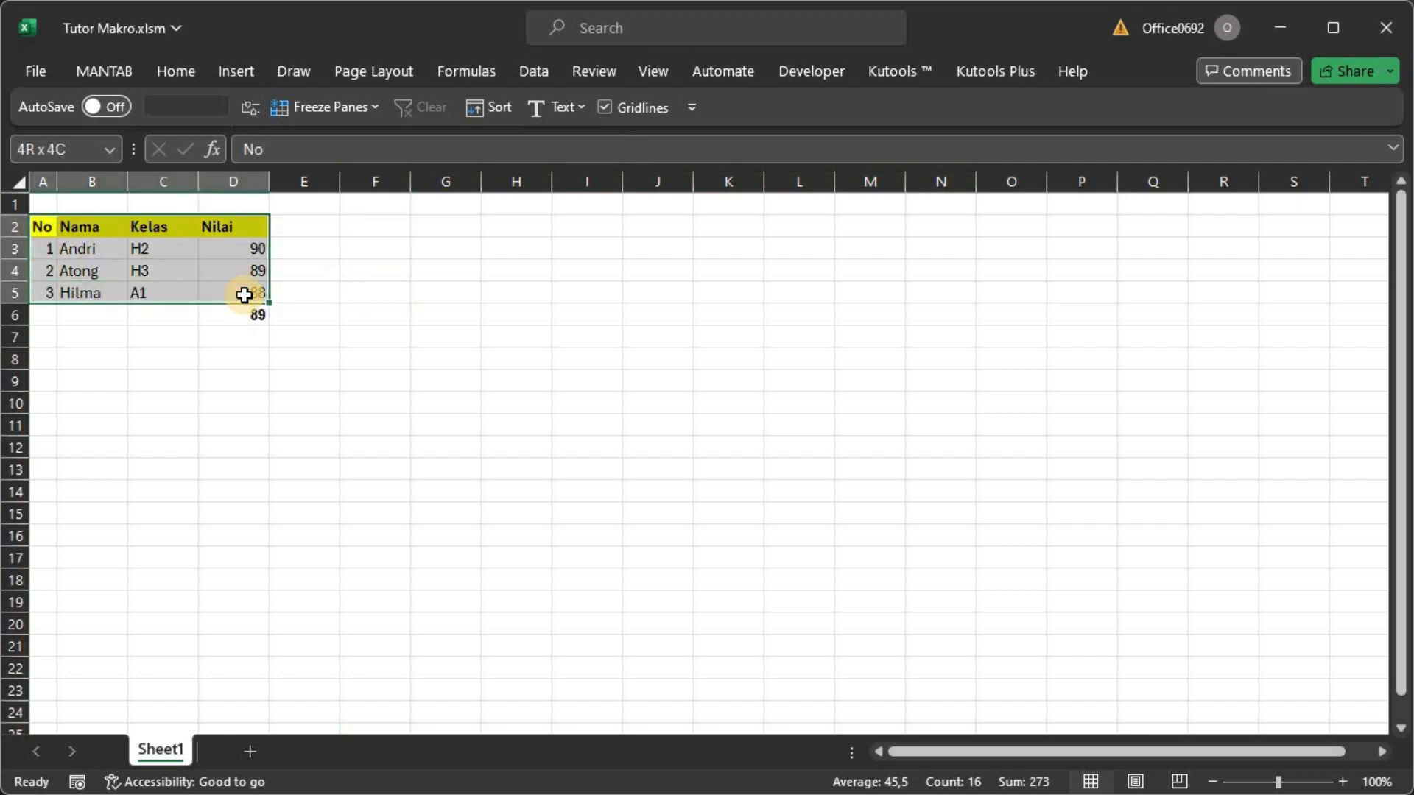
pyautogui.hotkey('ctrl', 'c')
pyautogui.click(381, 228)
pyautogui.rightClick(382, 220)
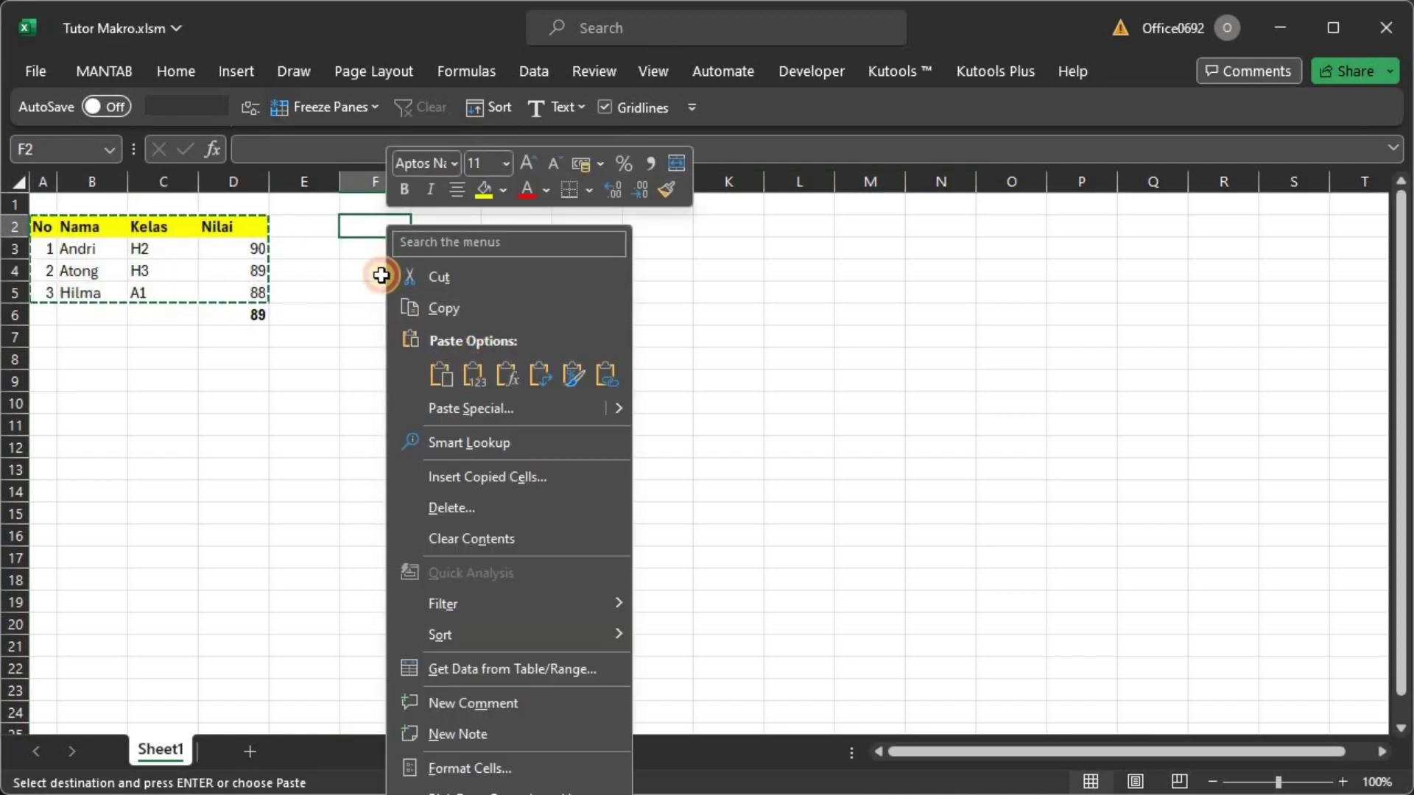
pyautogui.click(429, 378)
pyautogui.click(381, 230)
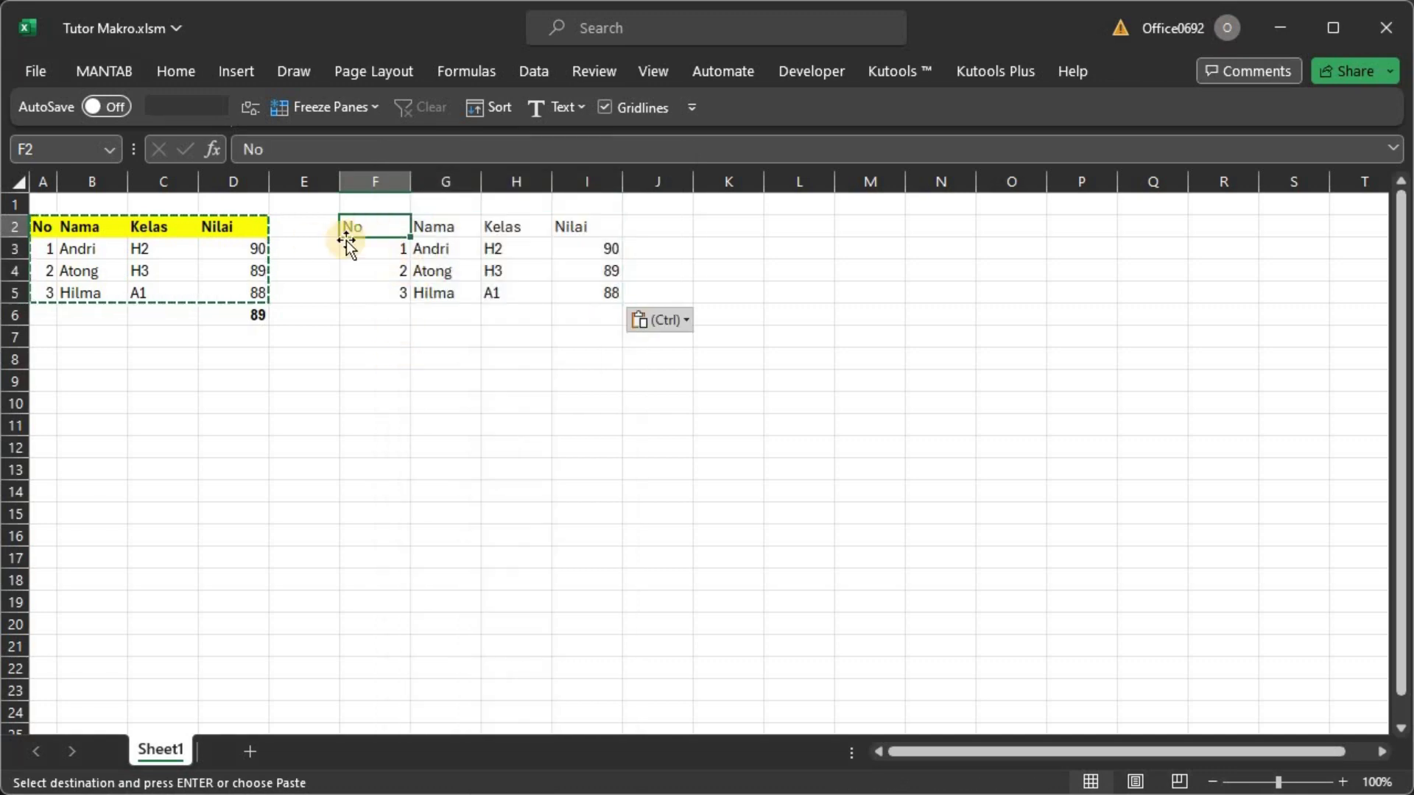
pyautogui.press('Escape')
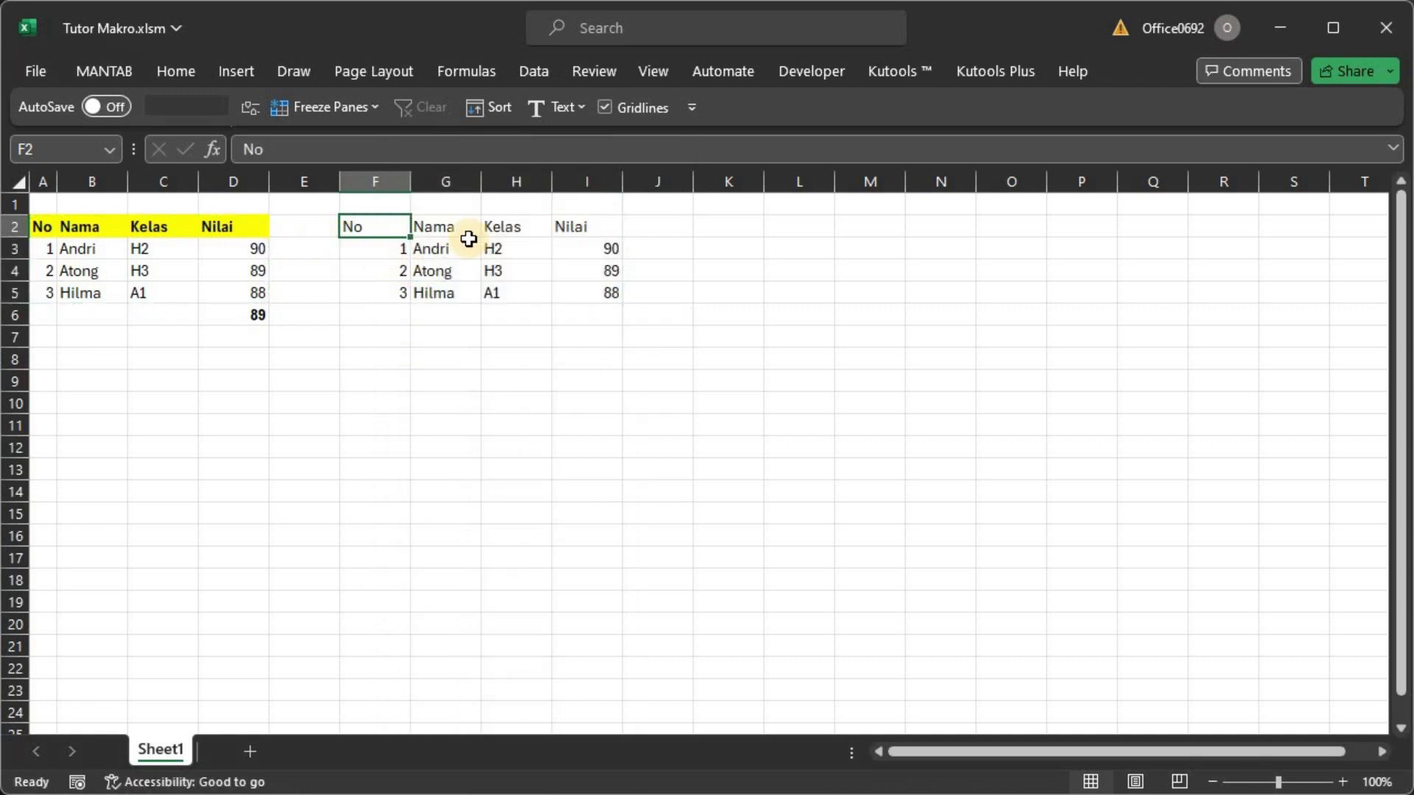
pyautogui.click(752, 240)
pyautogui.click(376, 384)
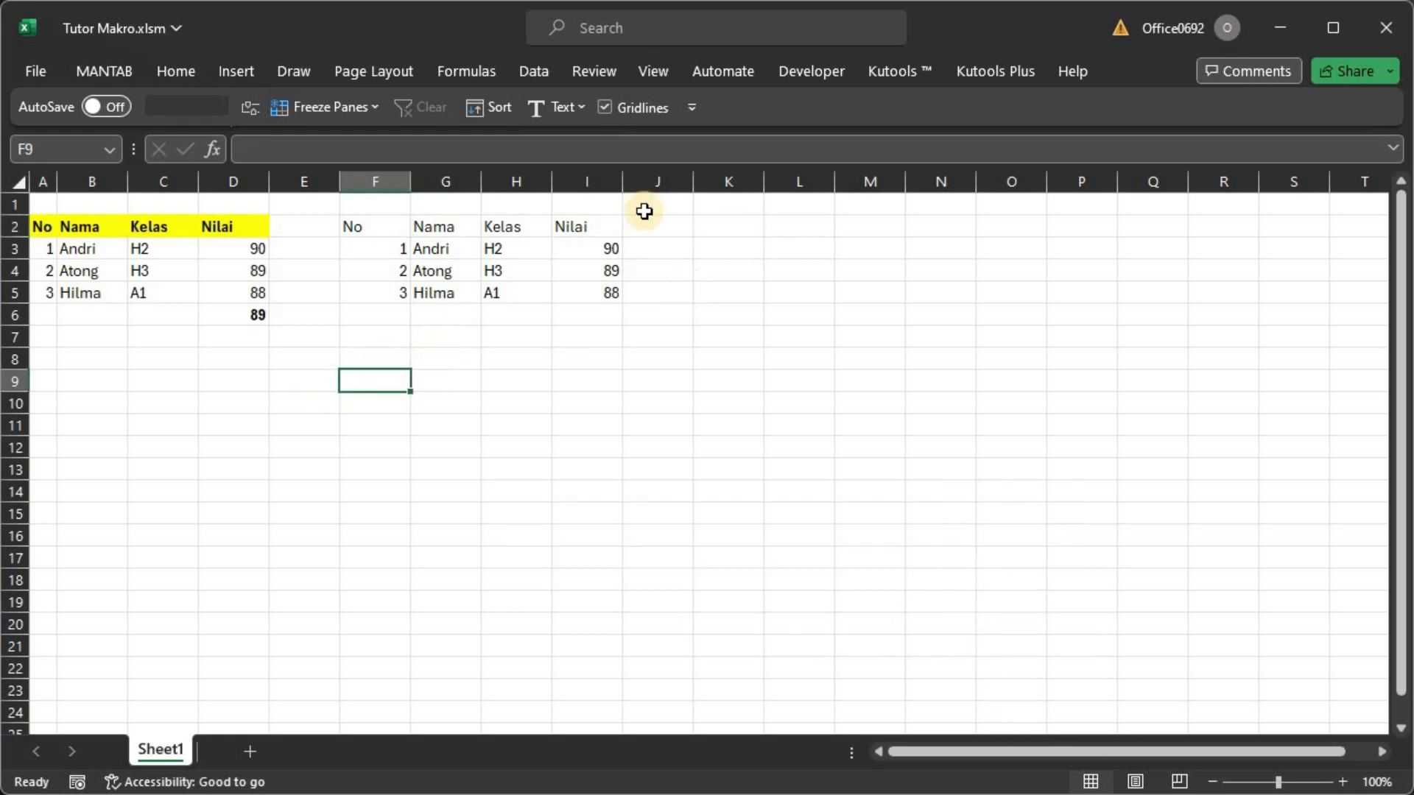
pyautogui.click(796, 74)
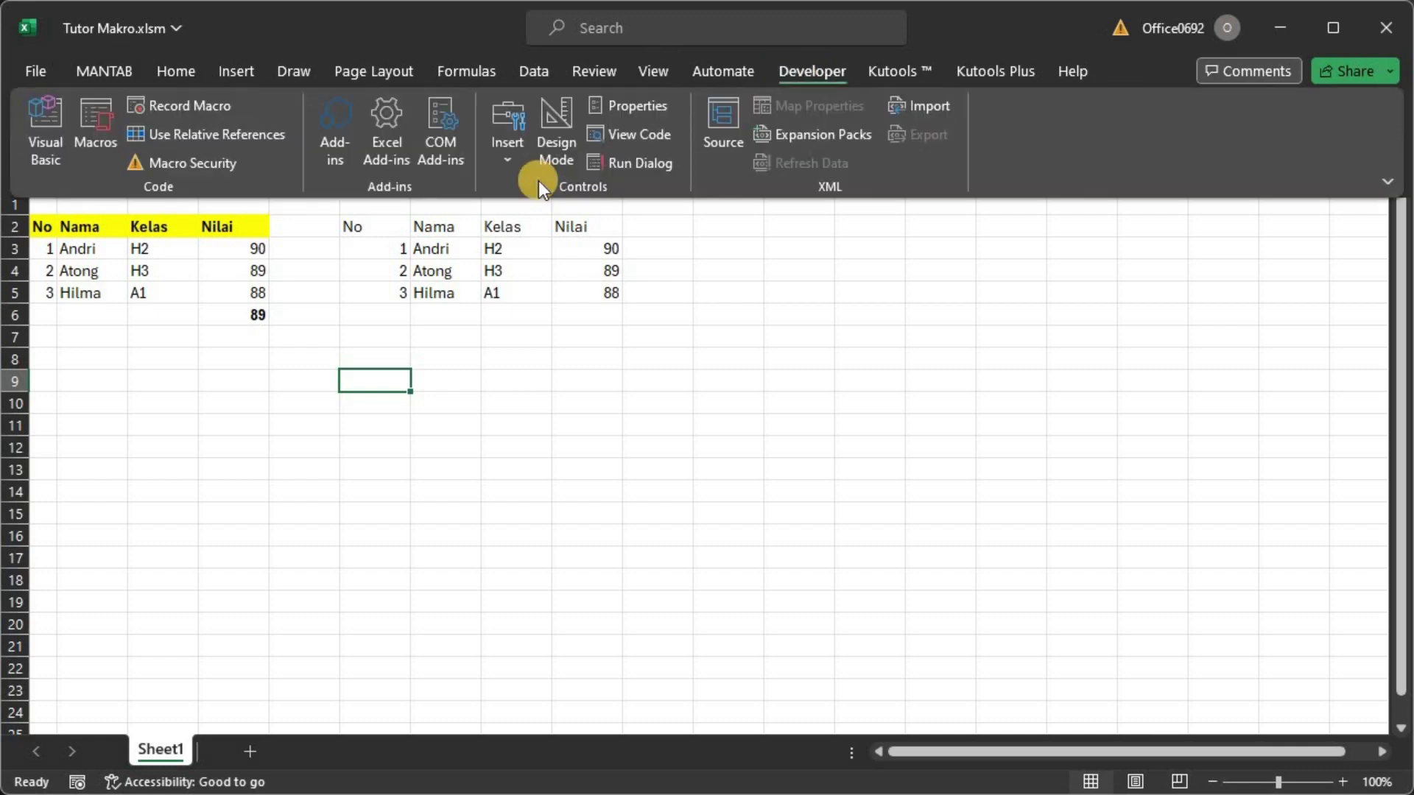
pyautogui.click(507, 147)
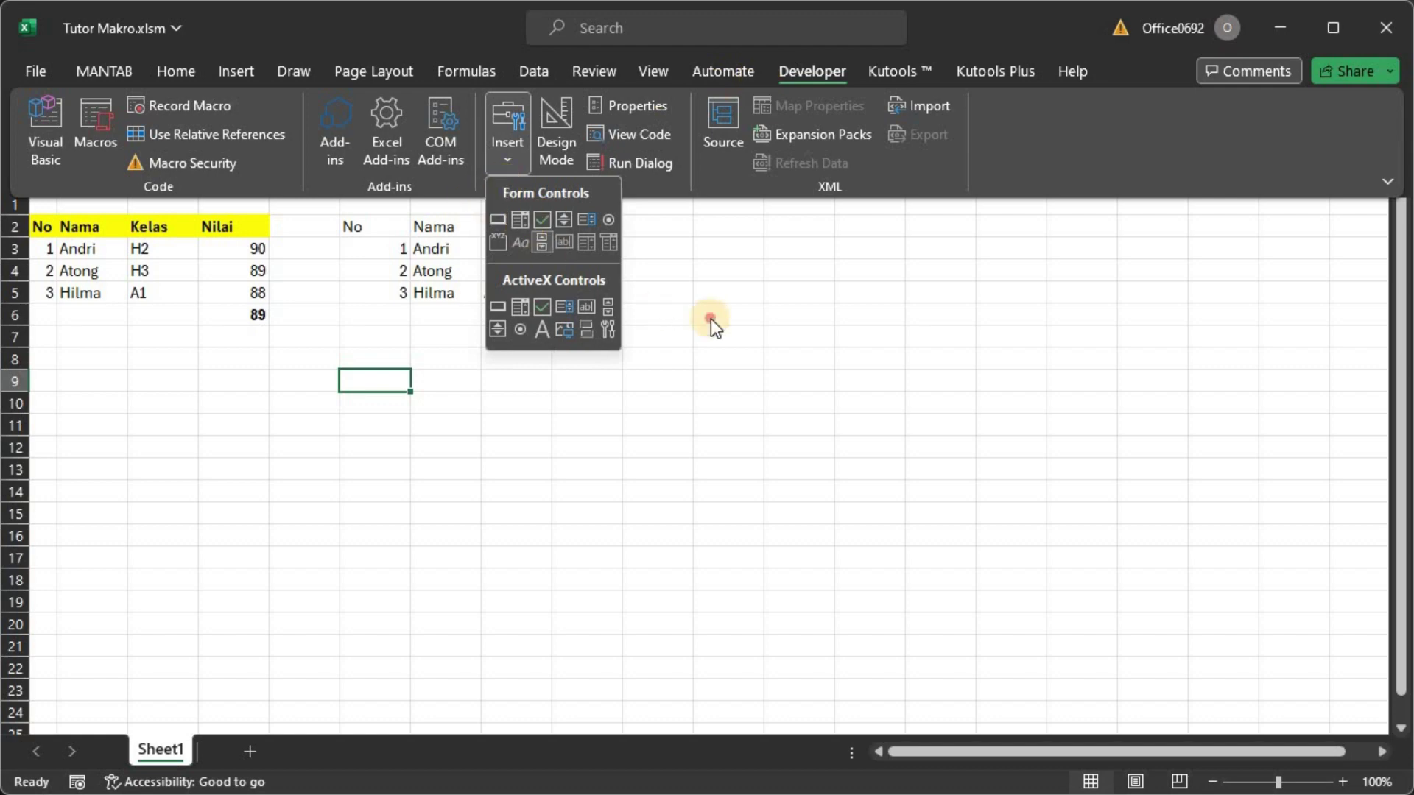
pyautogui.click(380, 380)
# Draw a rounded rectangle about 2.33 cm wide and 1.22 cm high below the duplicate table, around H8:I10.
pyautogui.click(237, 72)
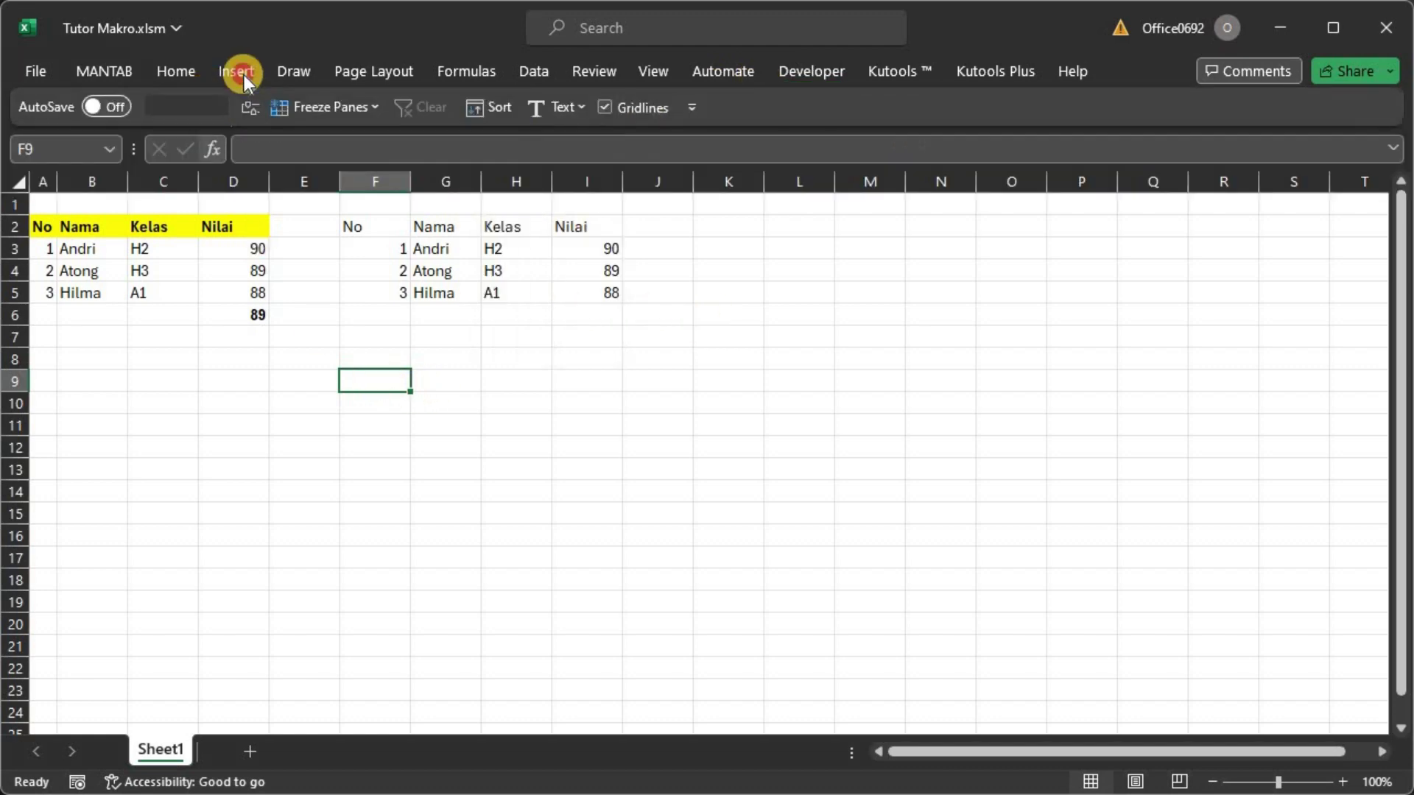
pyautogui.click(280, 162)
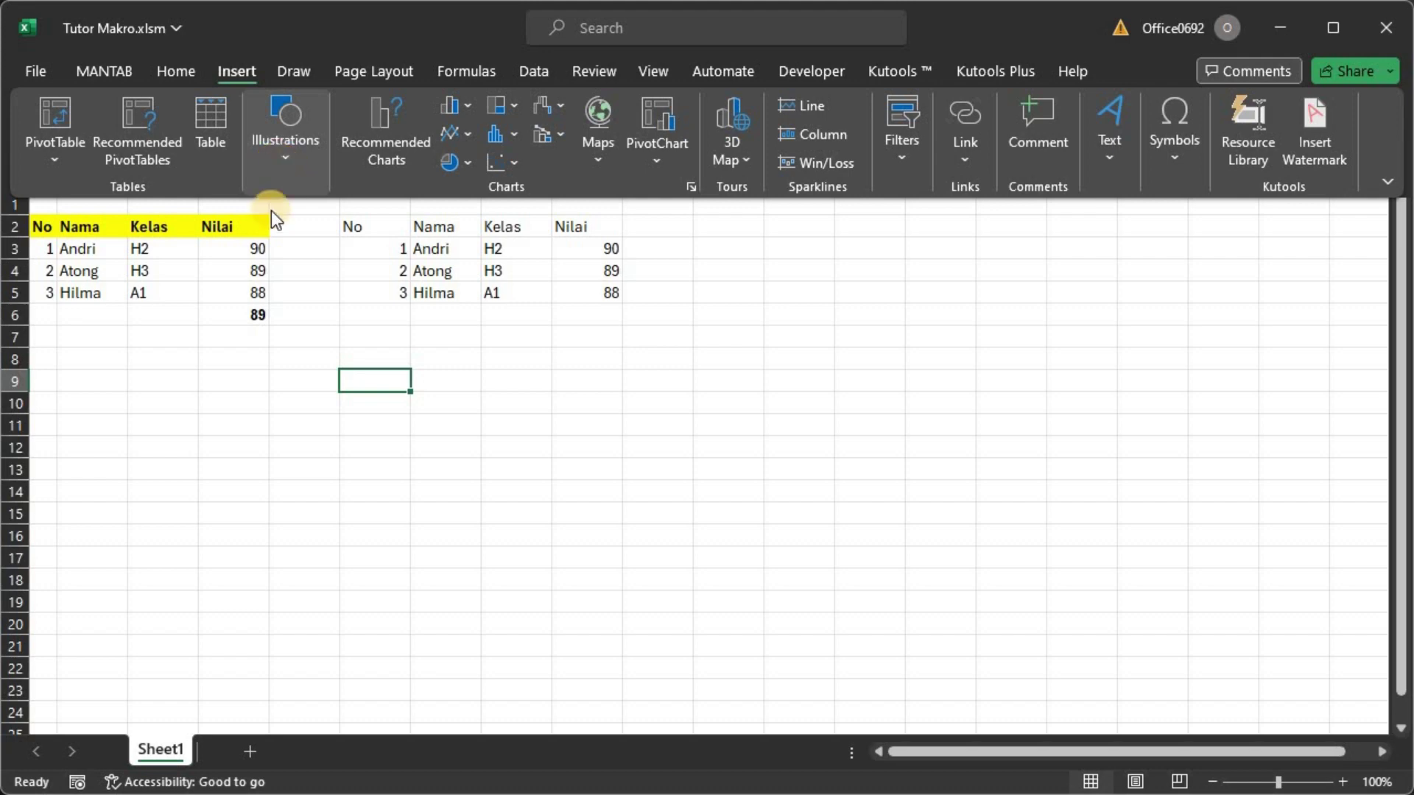
pyautogui.click(328, 250)
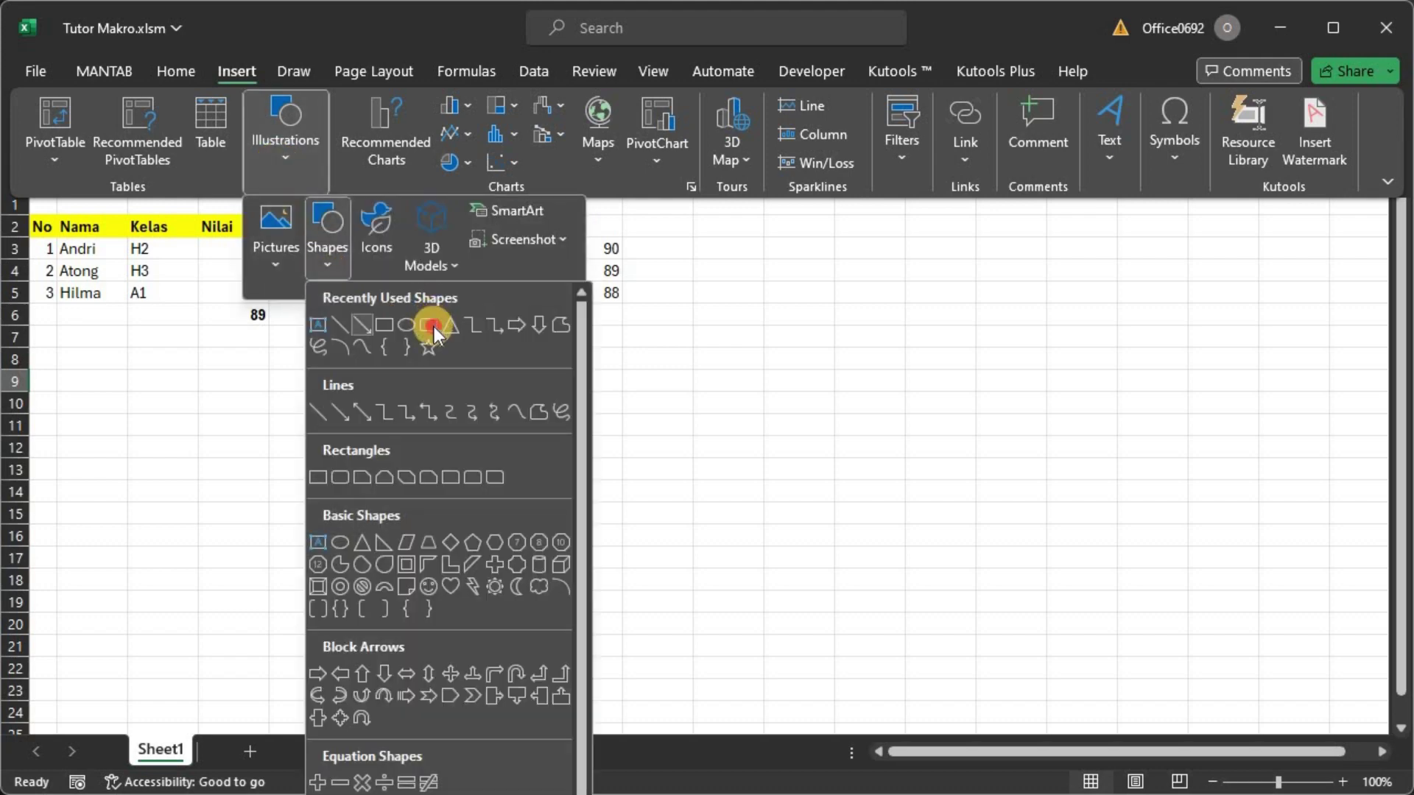
pyautogui.click(493, 333)
pyautogui.moveTo(635, 395); pyautogui.dragTo(590, 398)
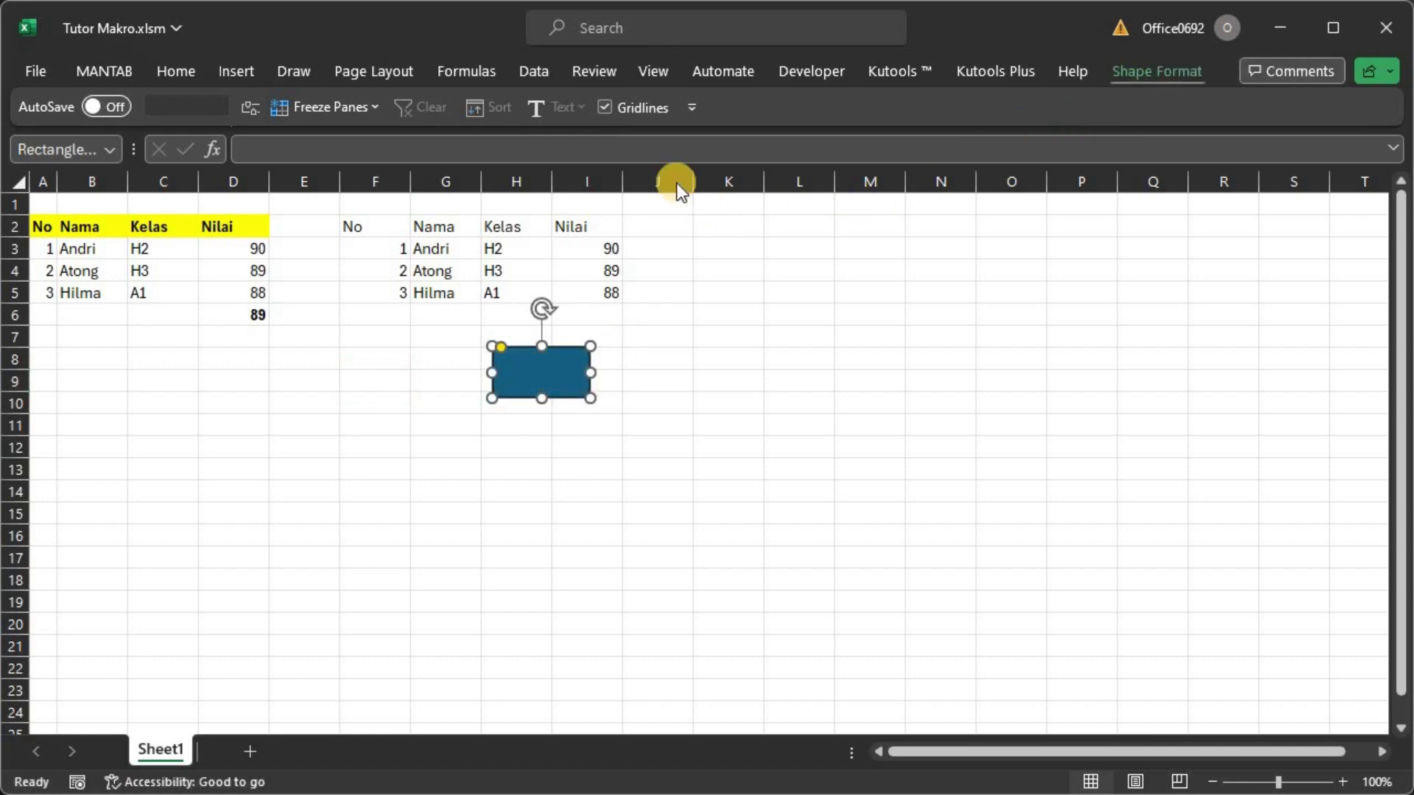
# Apply a purple gradient theme style with a shadow to the rounded rectangle.
pyautogui.click(506, 156)
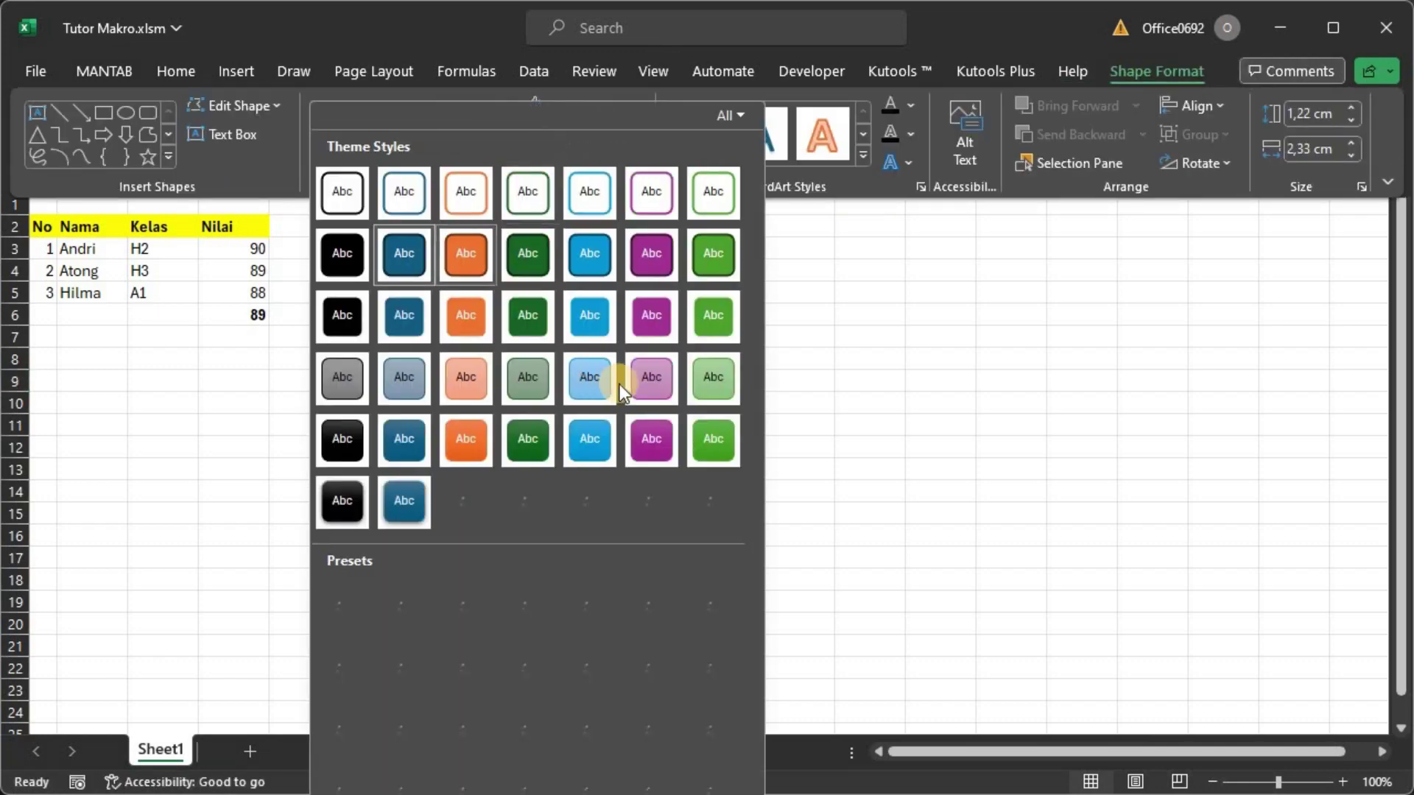
pyautogui.click(865, 355)
pyautogui.click(678, 338)
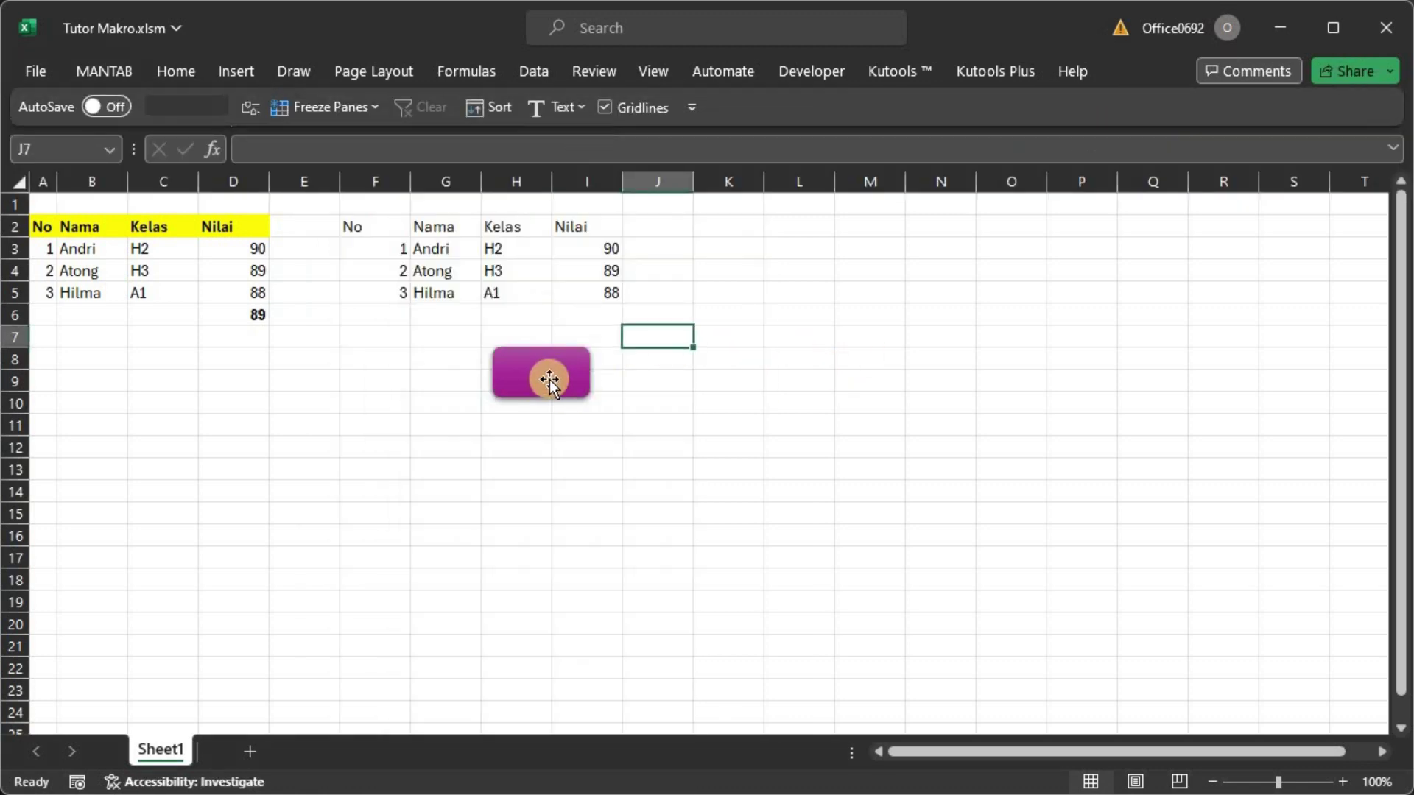
# Add the text "Gooo!!" to the purple rounded rectangle.
pyautogui.click(548, 380)
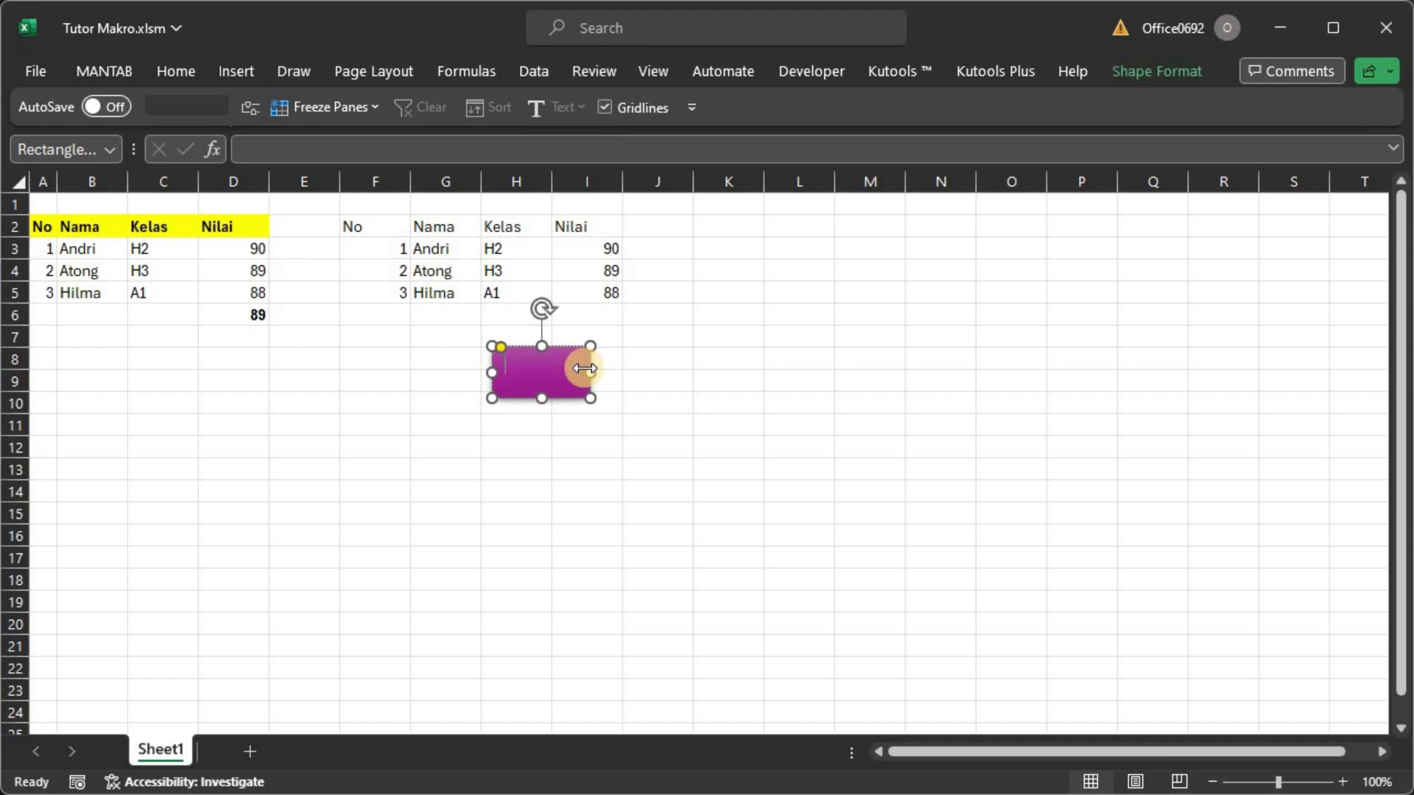
pyautogui.write('Gooo!!')
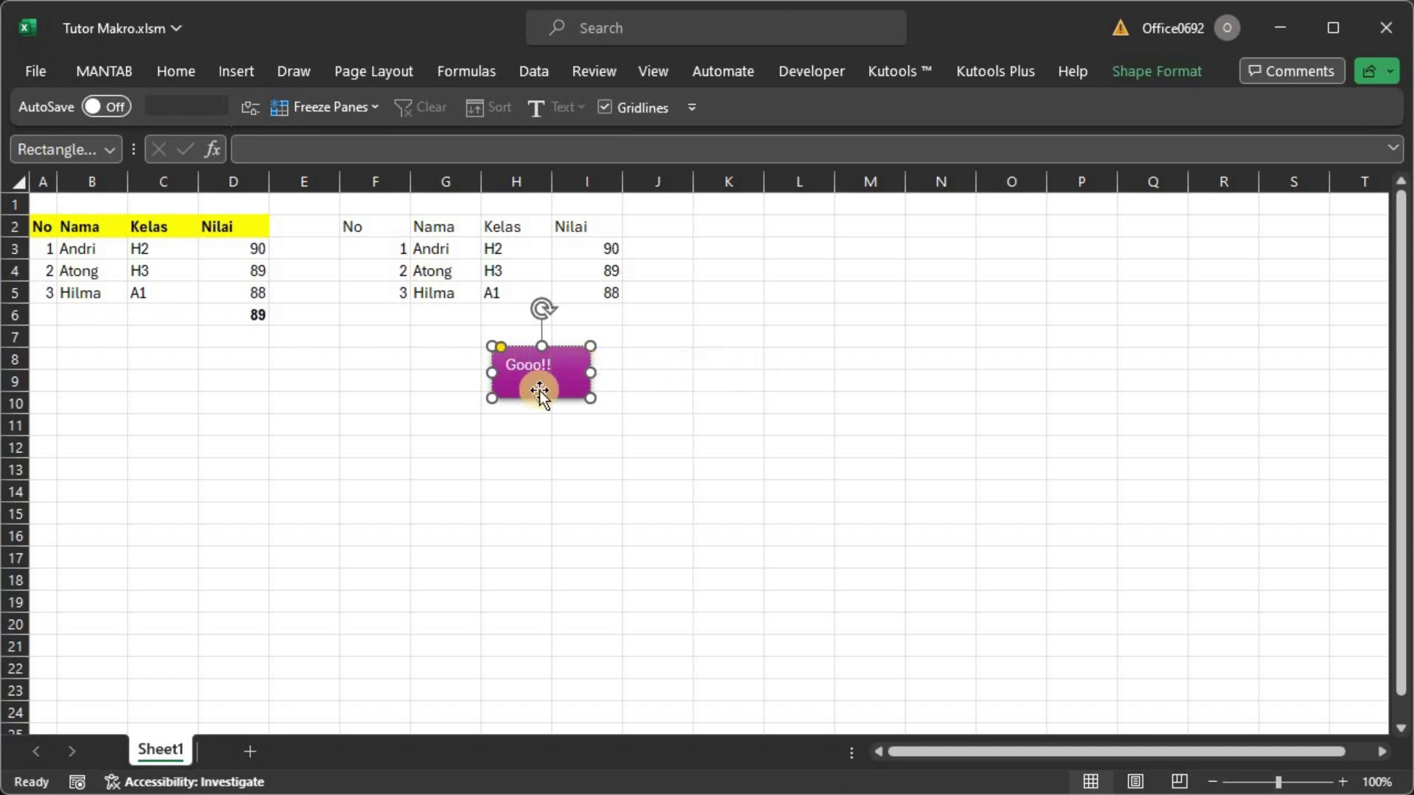
pyautogui.click(721, 378)
# Centre the "Gooo!!" text horizontally and vertically within the rounded rectangle.
pyautogui.click(577, 369)
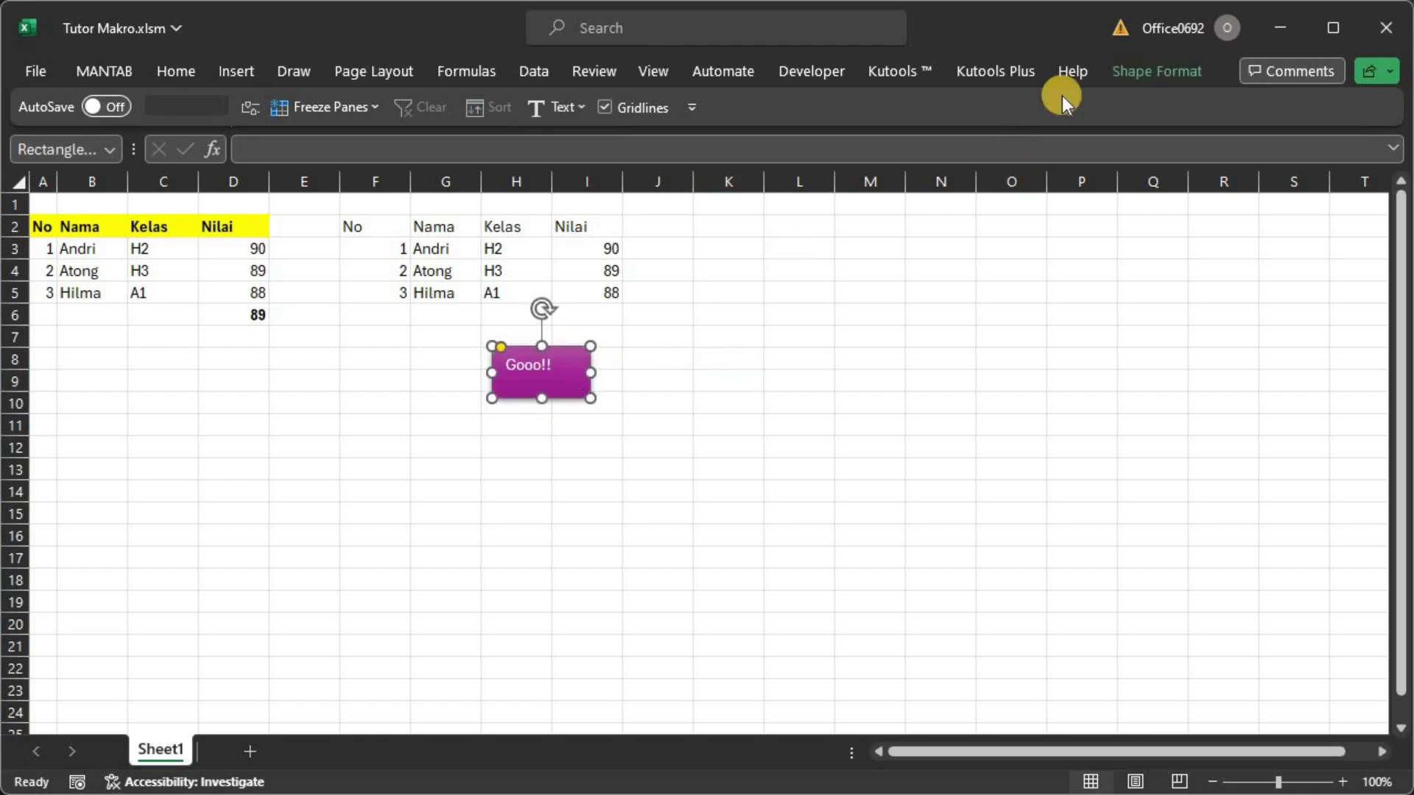
pyautogui.click(177, 72)
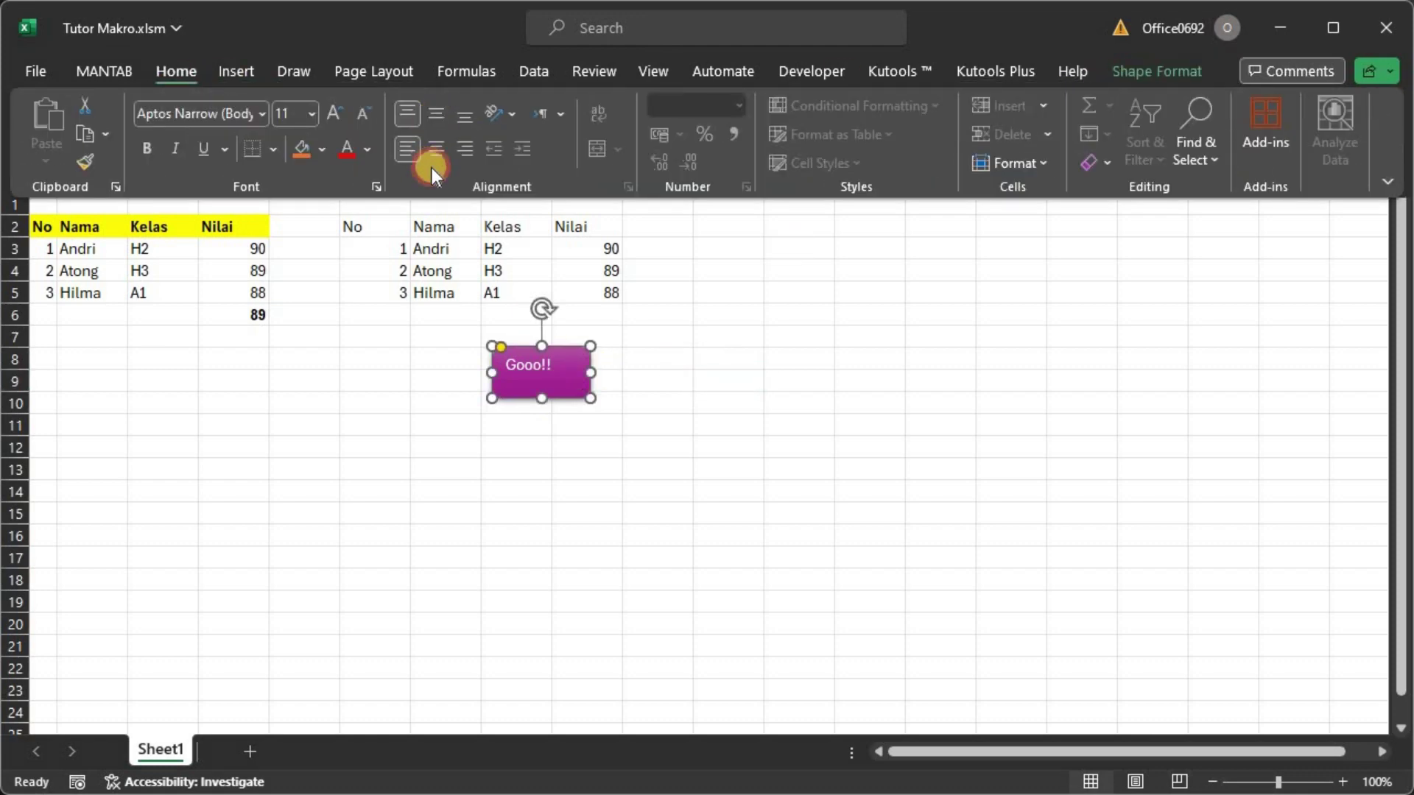
pyautogui.click(576, 374)
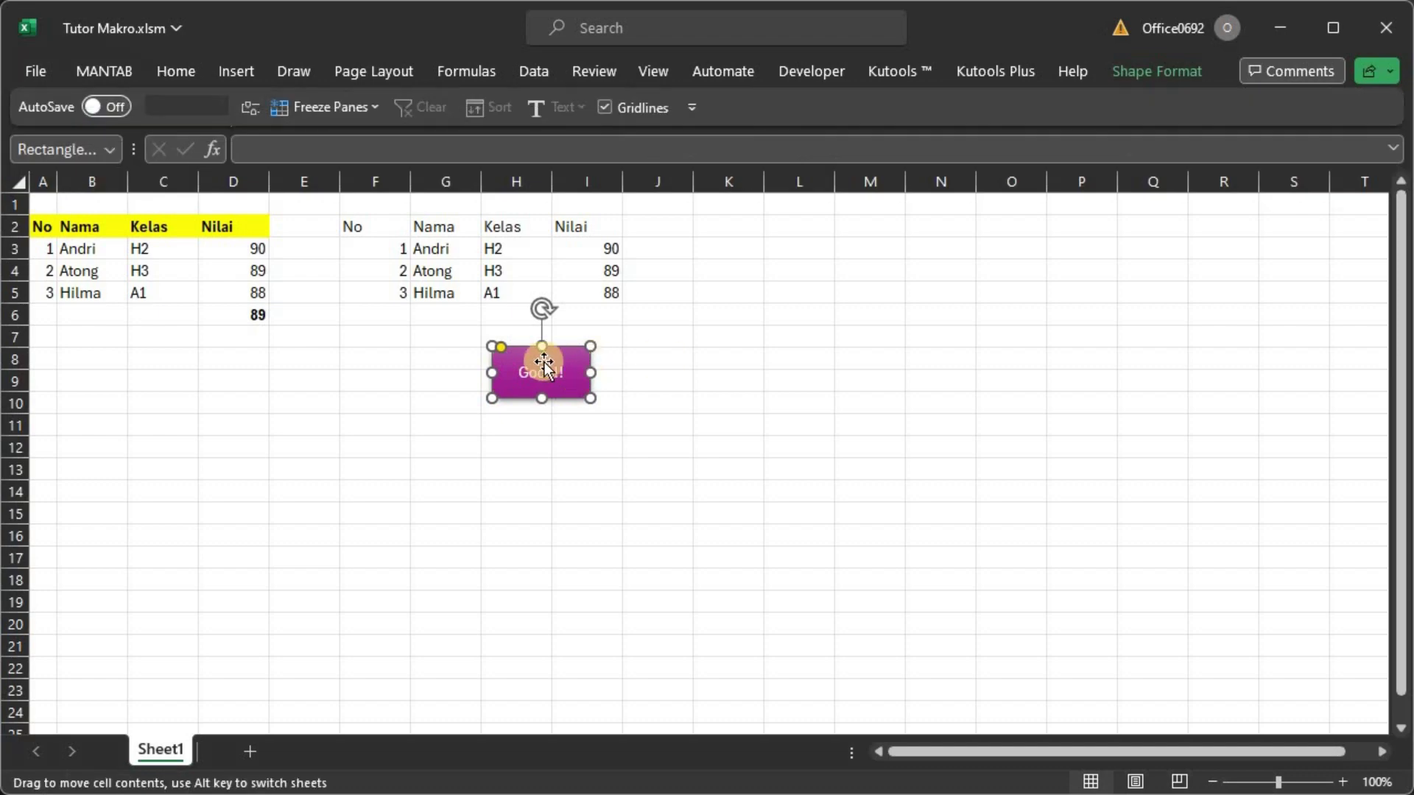
pyautogui.press('Escape')
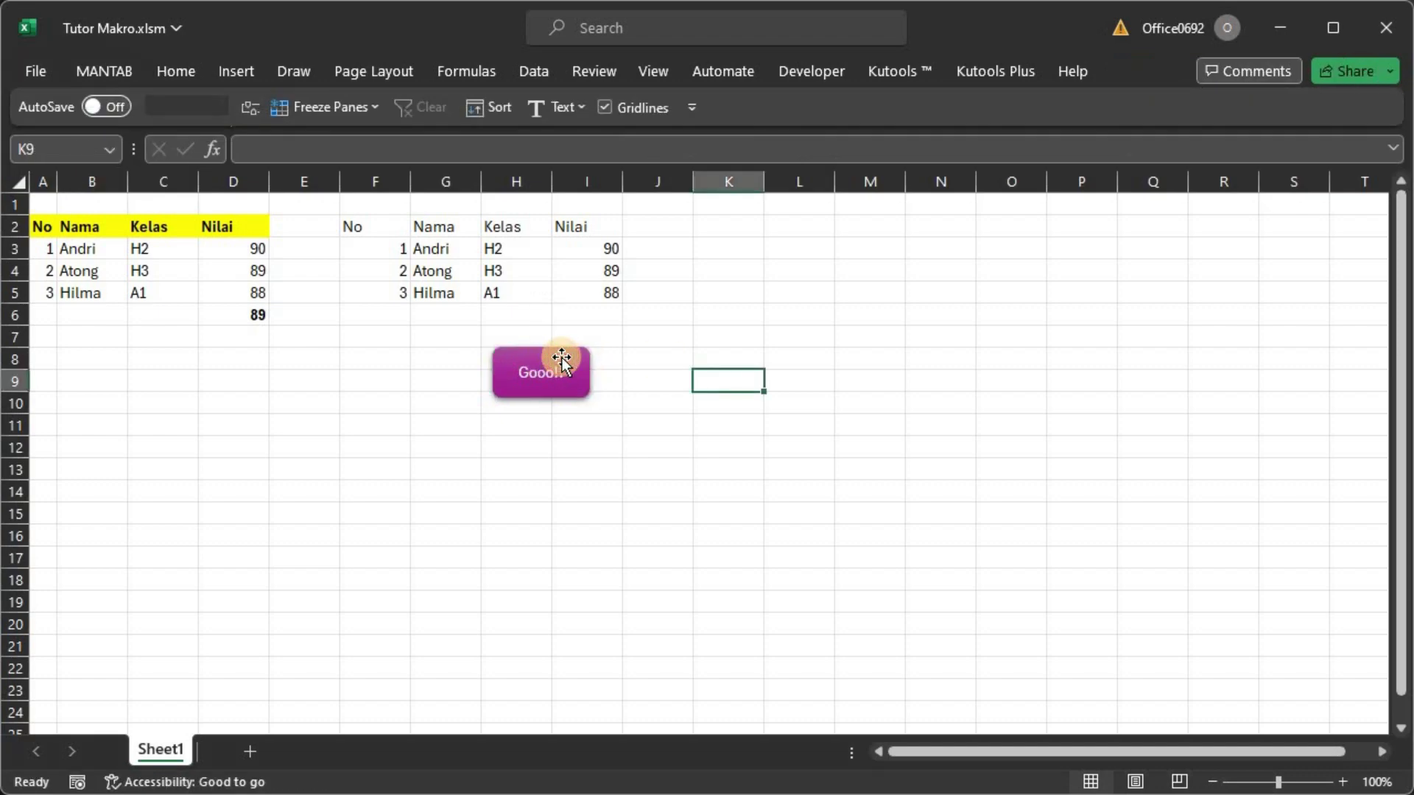
pyautogui.click(562, 359)
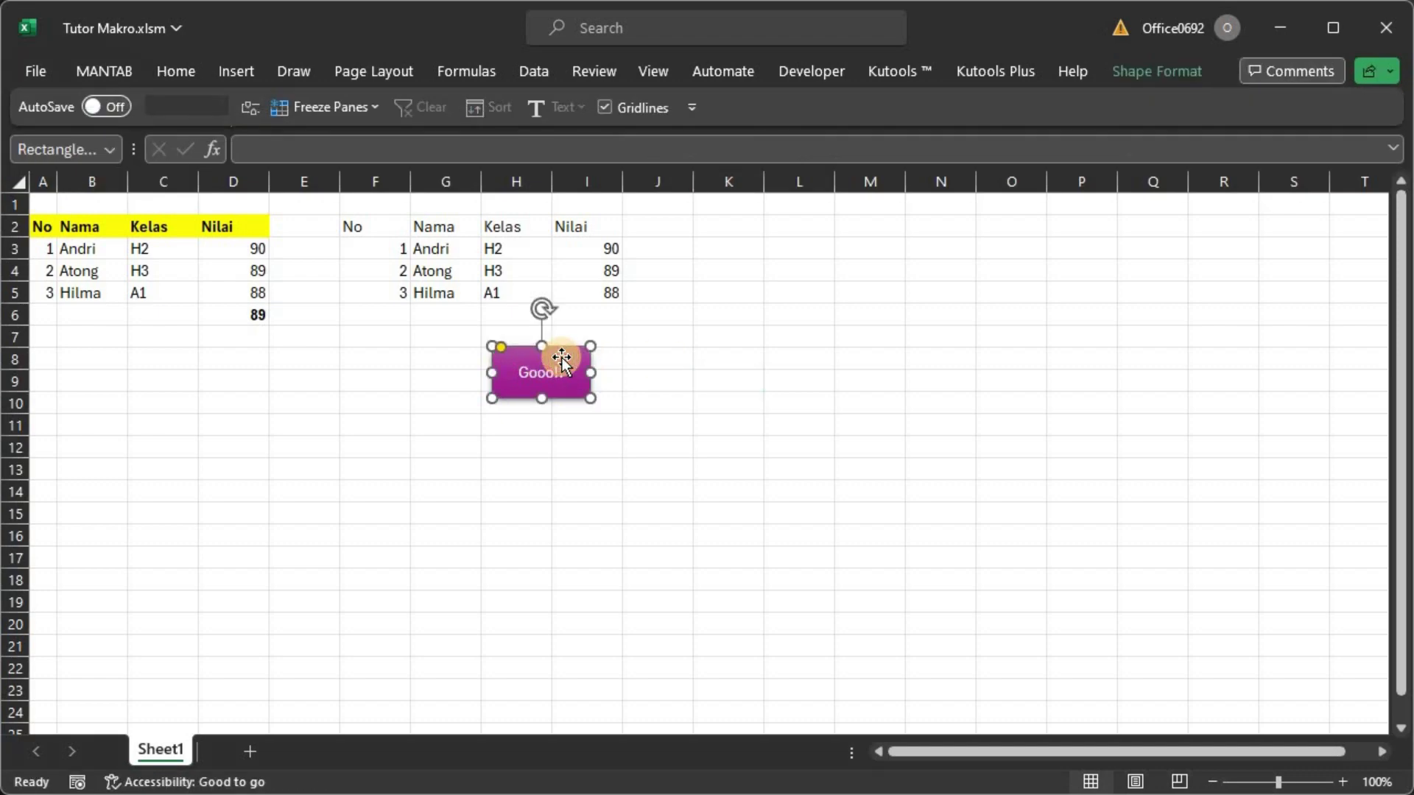
pyautogui.rightClick(562, 358)
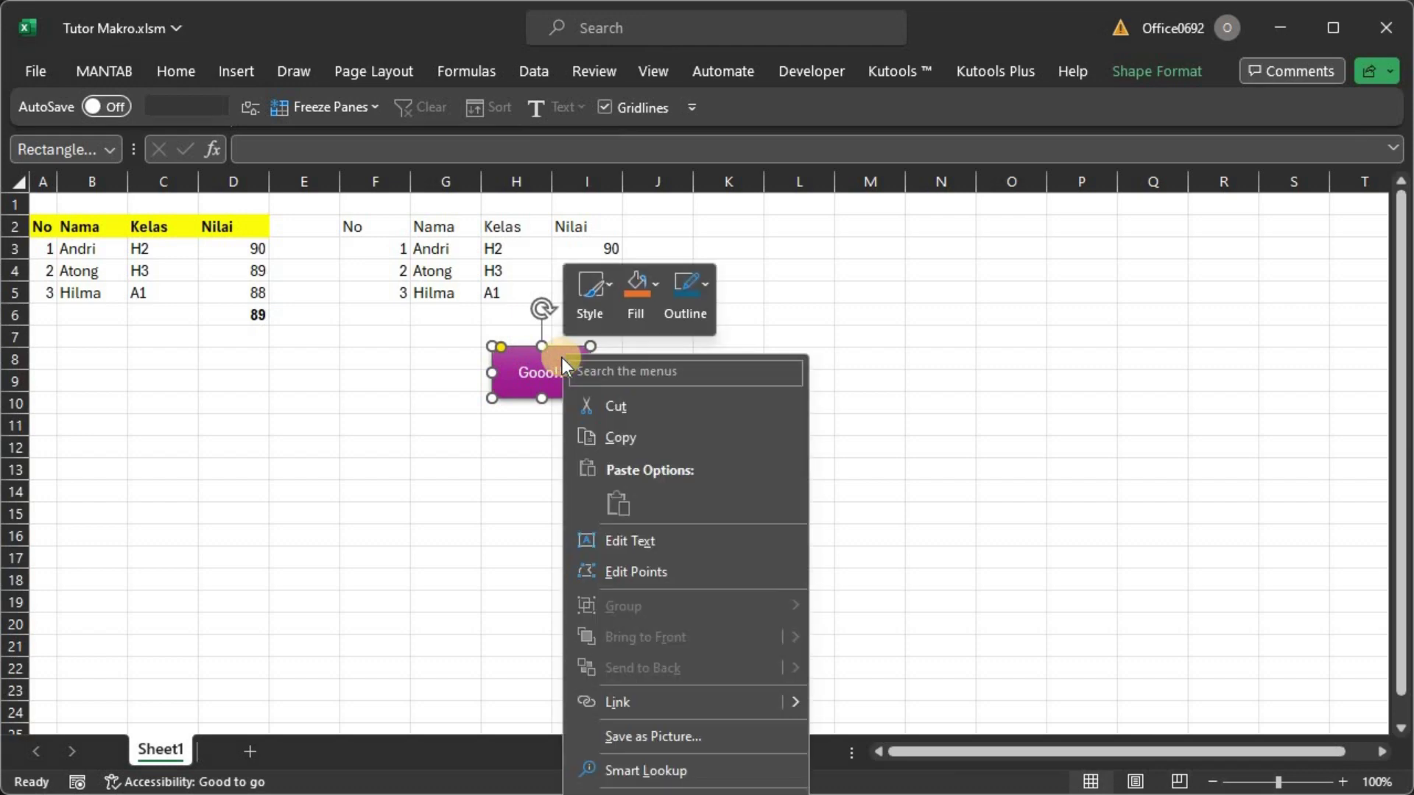
pyautogui.press('Escape')
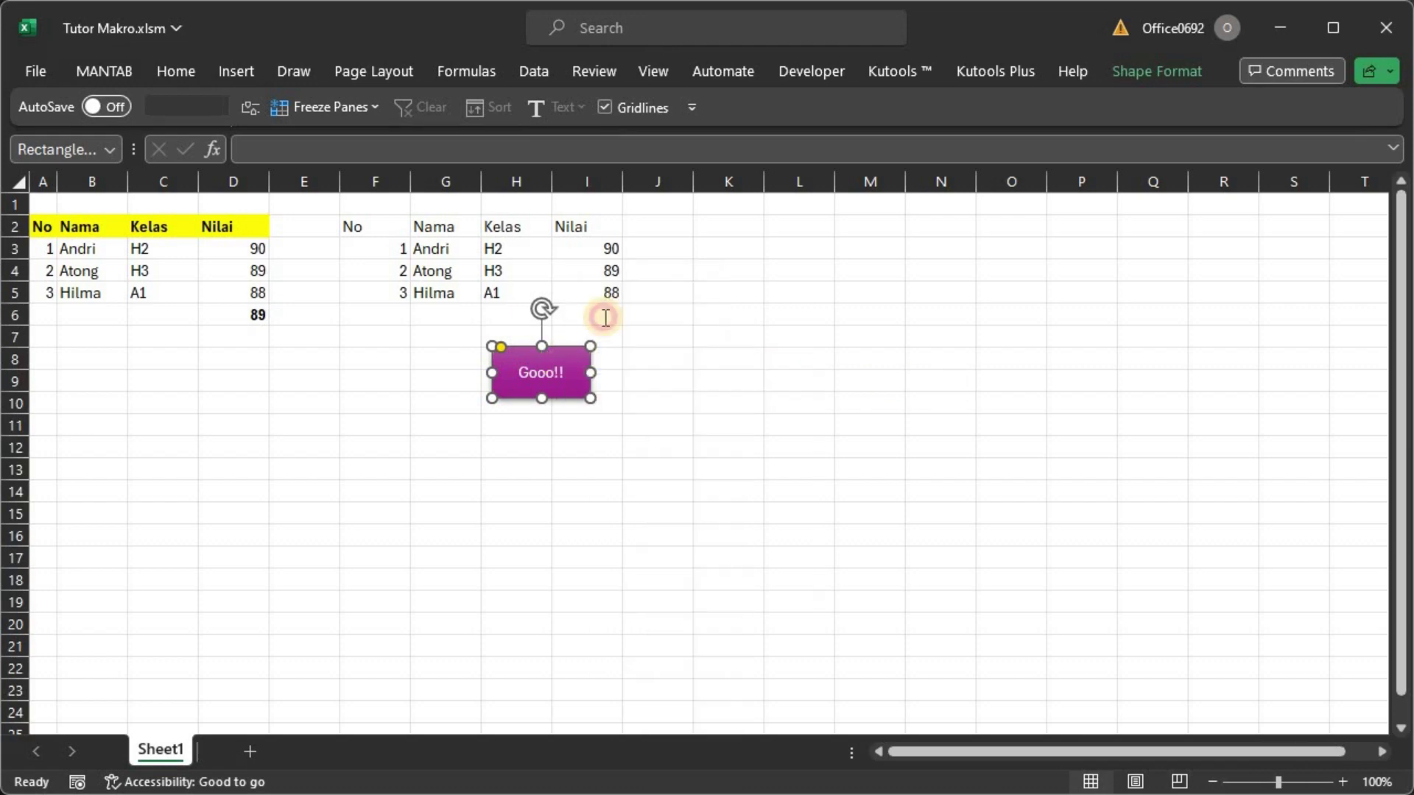
pyautogui.click(725, 340)
# Move the "Gooo!!" shape beside the duplicate table's header, over J2:K4, and assign Macro1 to it.
pyautogui.moveTo(554, 356); pyautogui.dragTo(706, 232)
pyautogui.rightClick(708, 232)
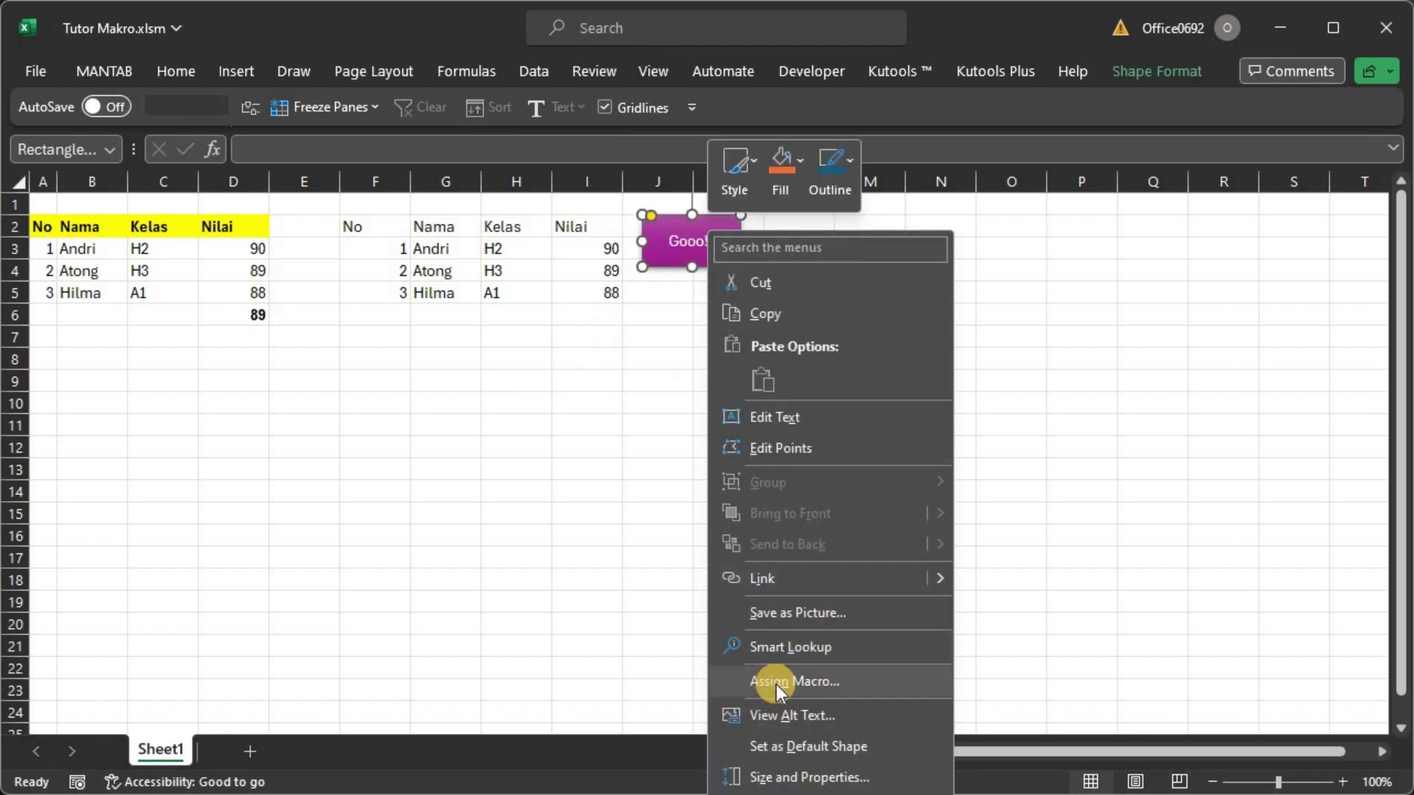
pyautogui.click(794, 683)
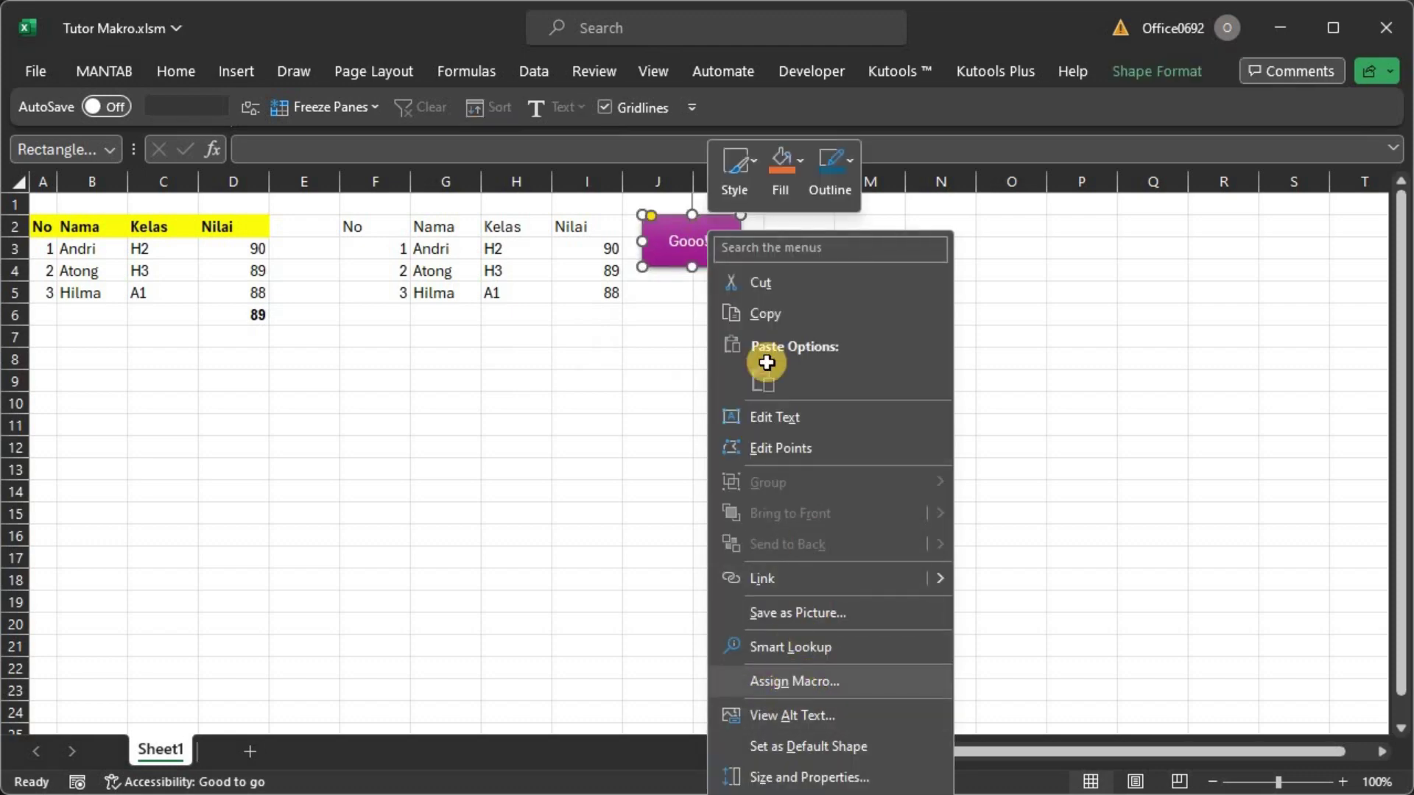
pyautogui.moveTo(1032, 273); pyautogui.dragTo(1031, 272)
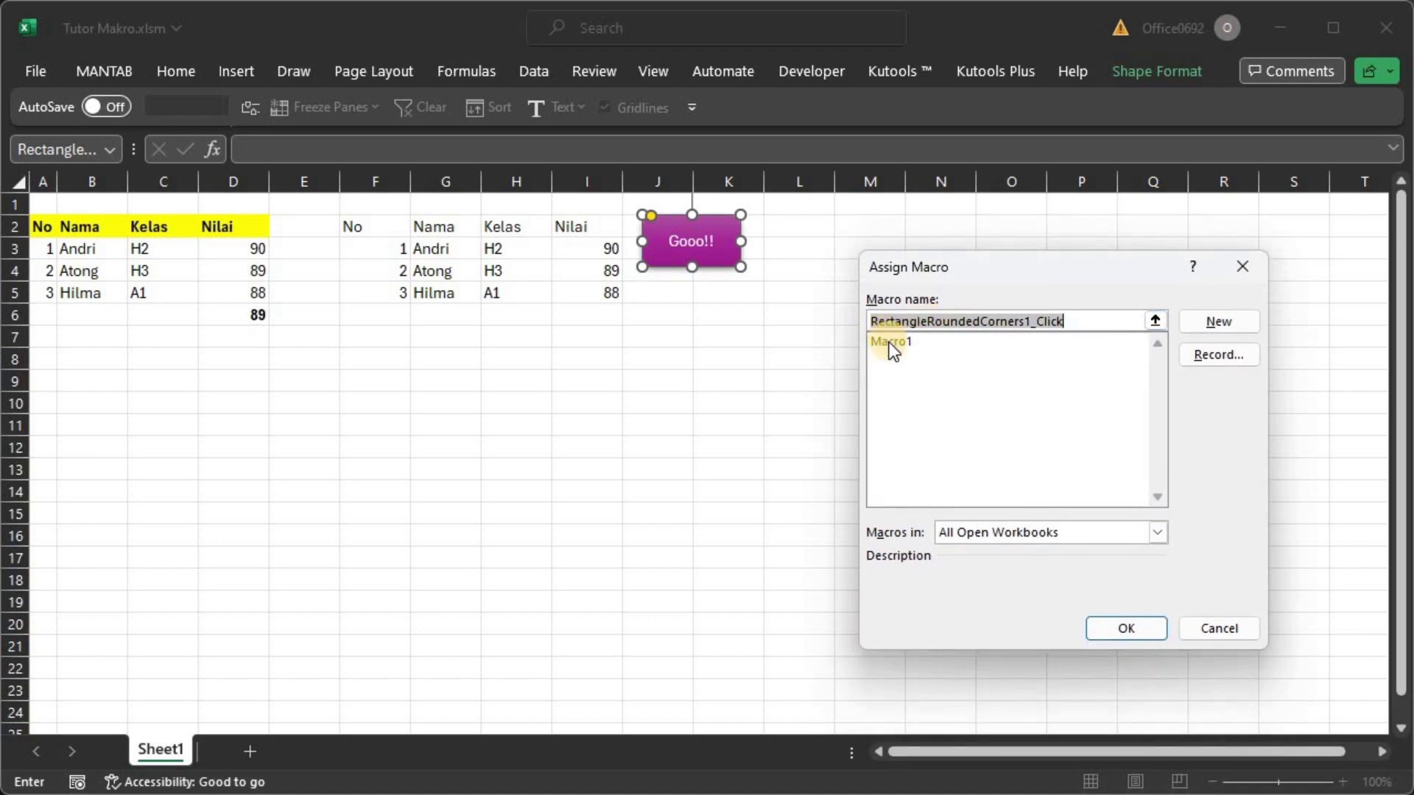
pyautogui.click(890, 341)
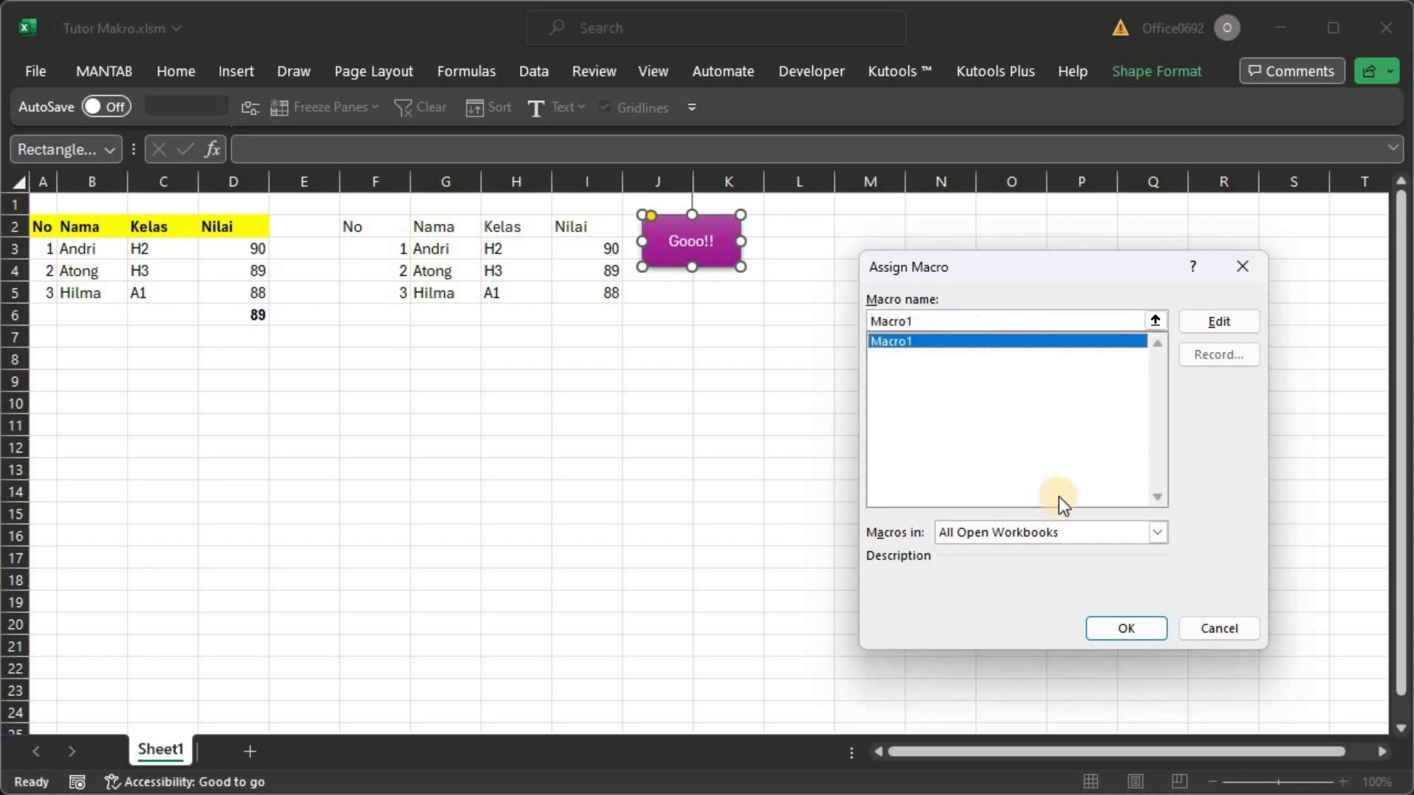
pyautogui.click(1135, 630)
pyautogui.click(824, 353)
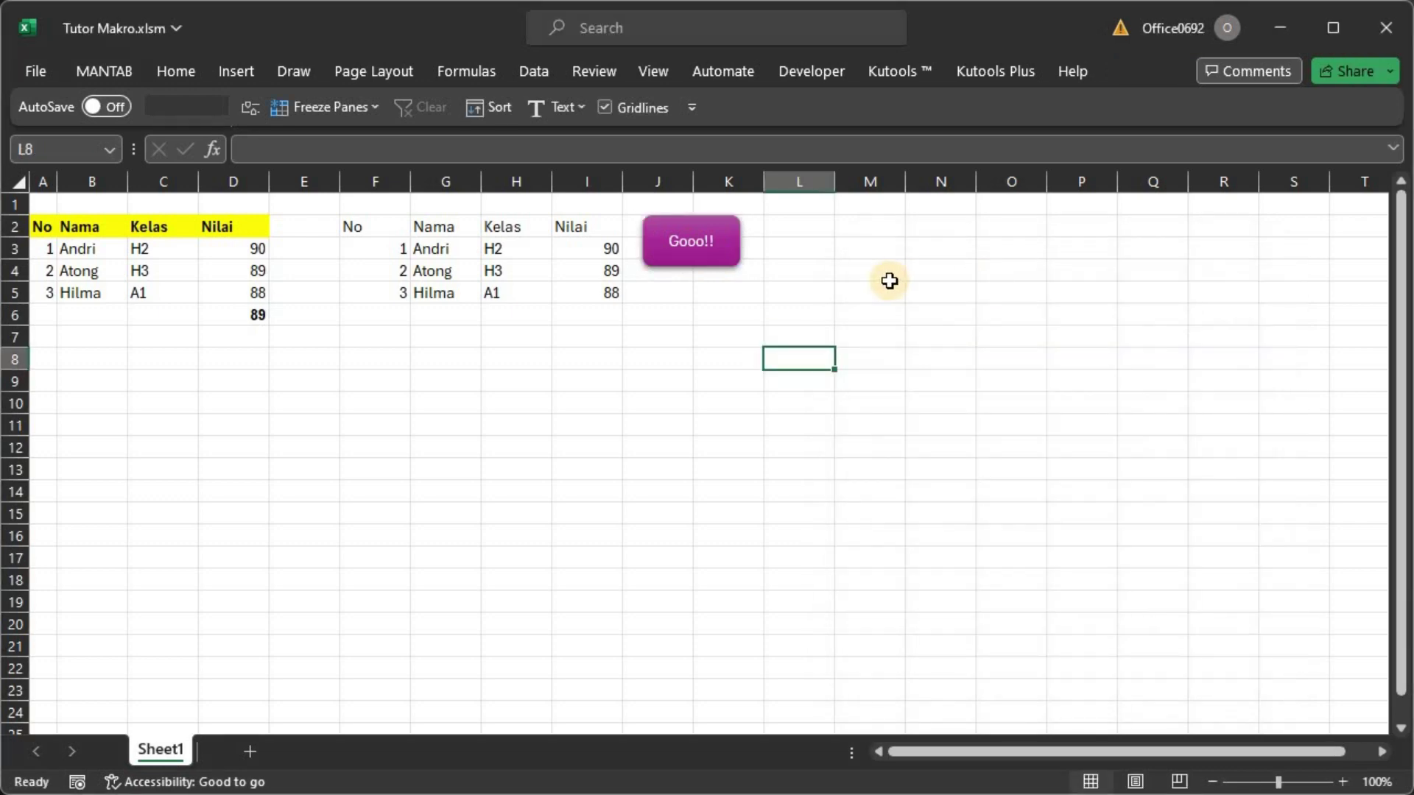
# Run the recorded macro from the "Gooo!!" shape and select cell L2 in the yellow range.
pyautogui.click(690, 254)
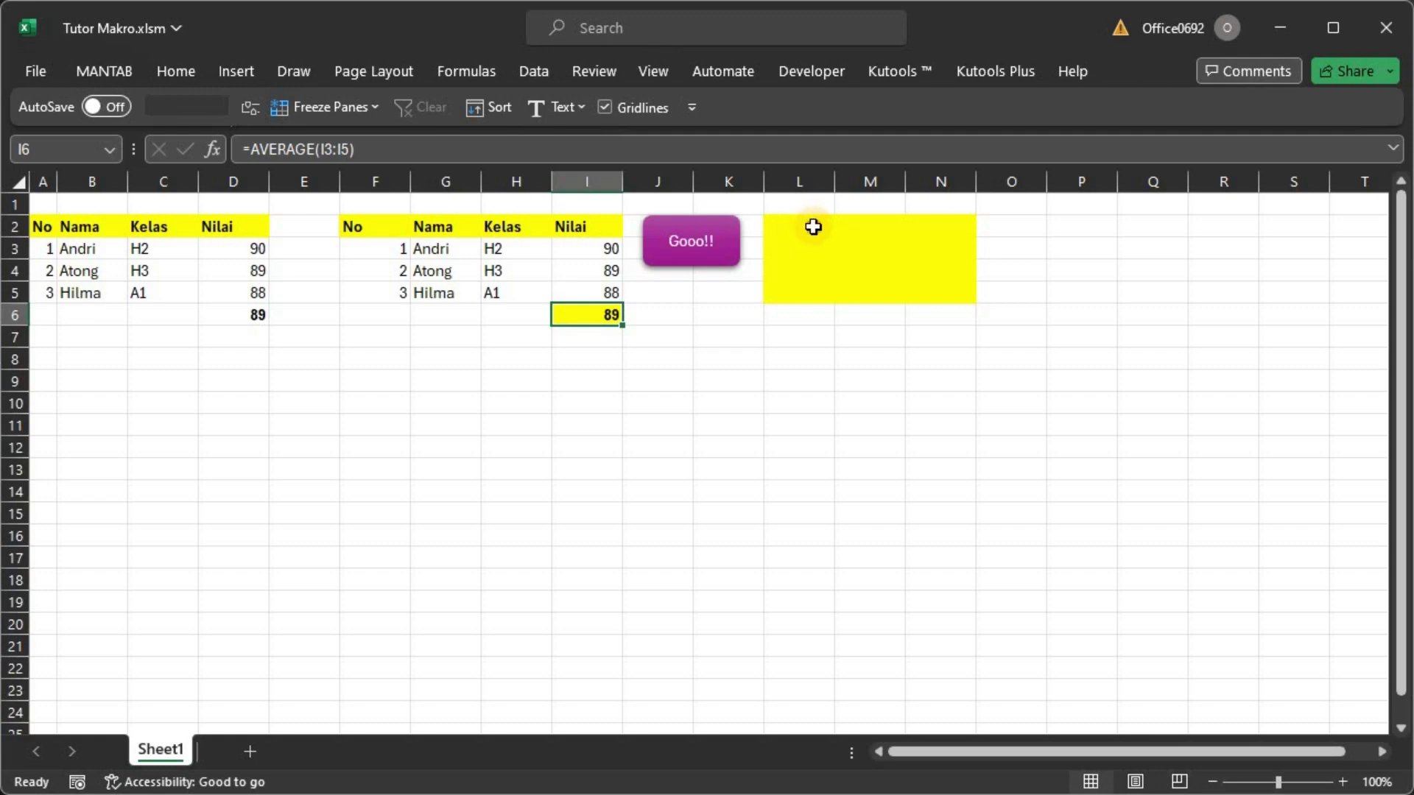
pyautogui.click(813, 227)
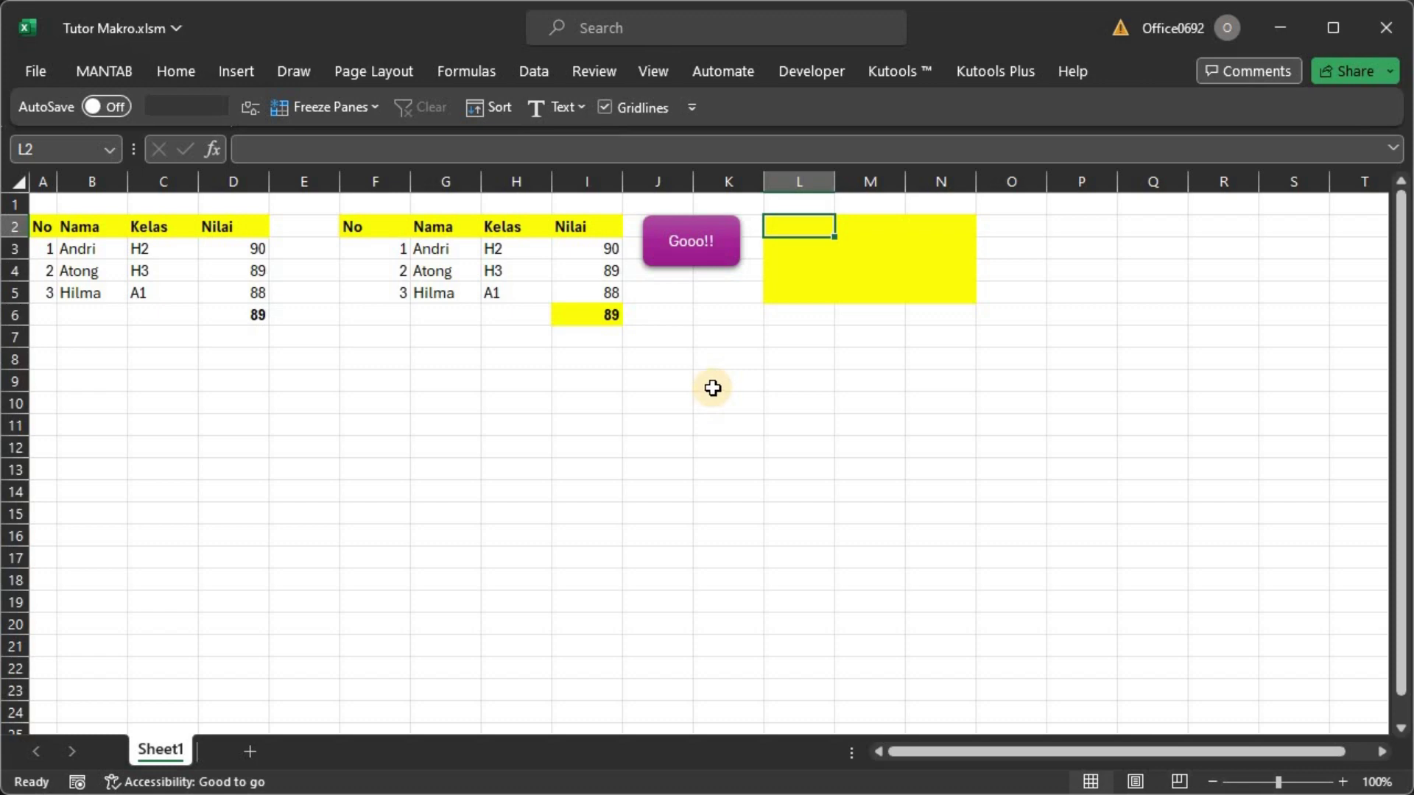
# Open Module1 of Tutor Makro.xlsm in the Visual Basic editor and maximize its code window.
pyautogui.click(803, 74)
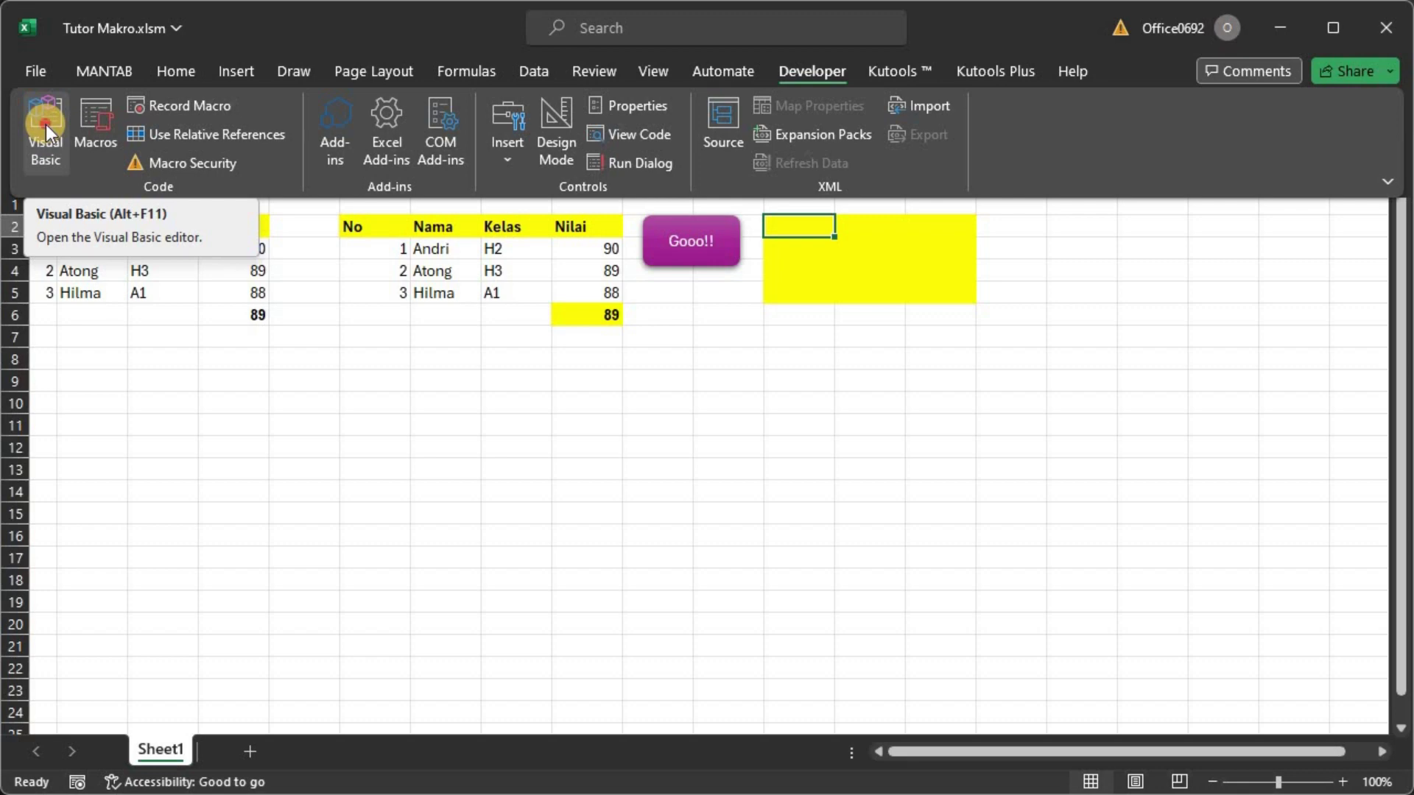
pyautogui.click(46, 126)
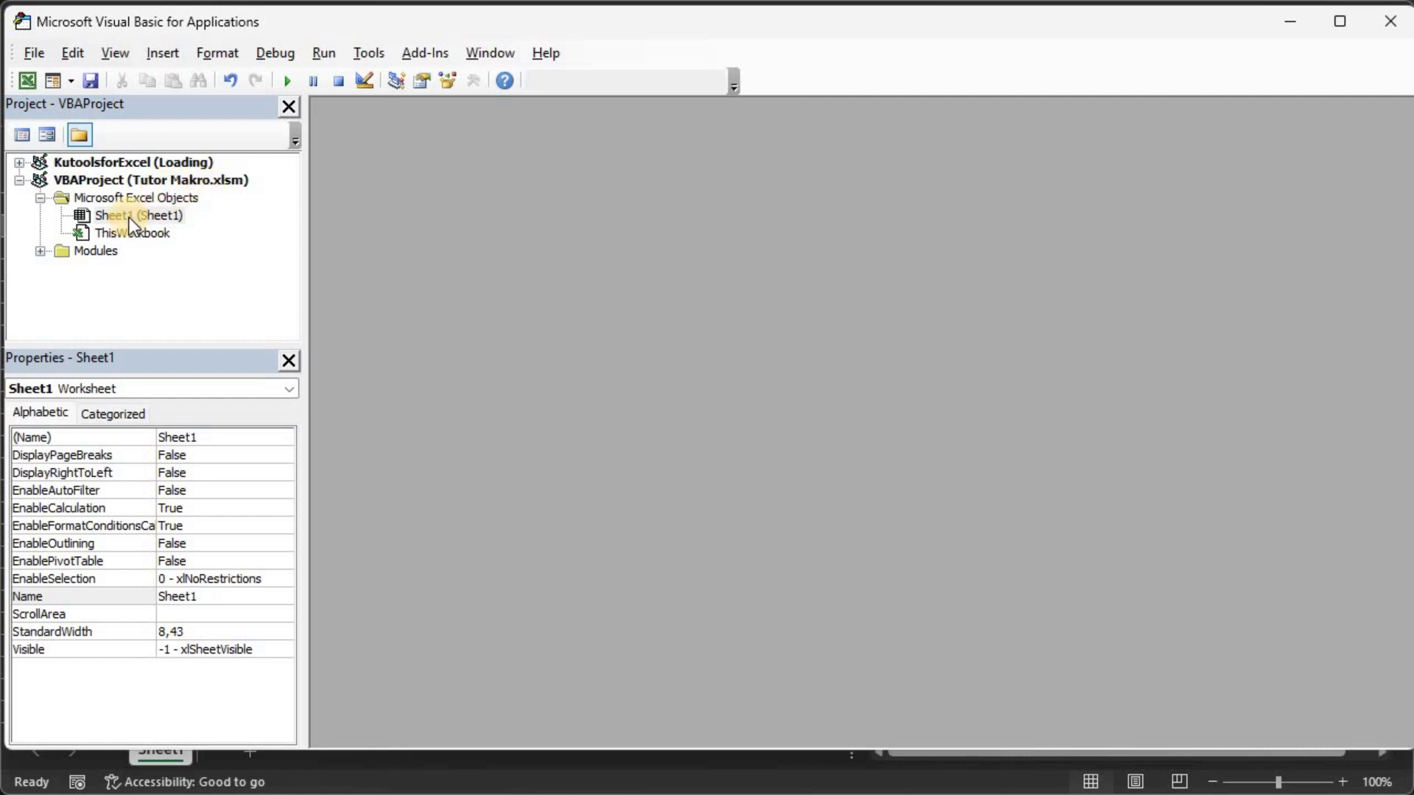
pyautogui.click(40, 251)
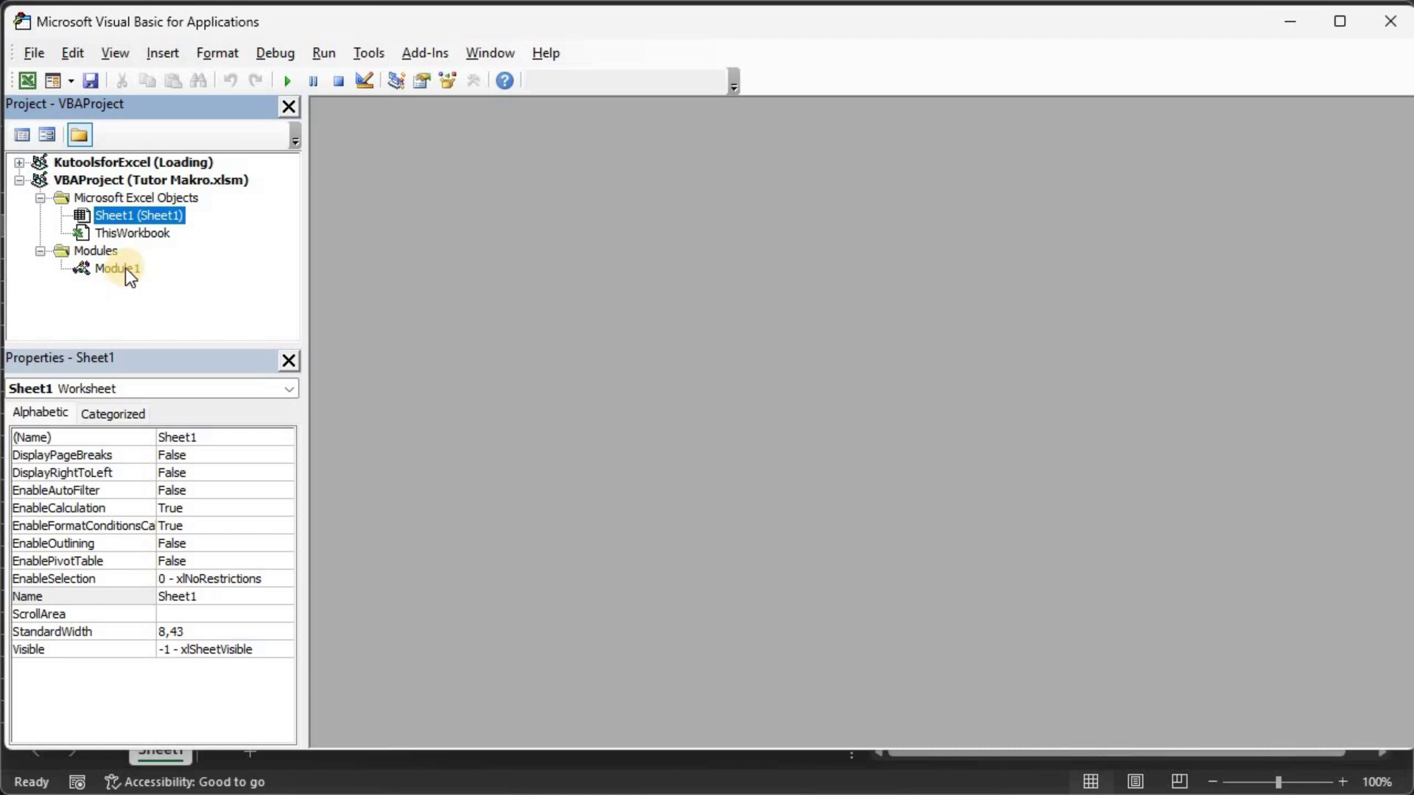
pyautogui.doubleClick(125, 268)
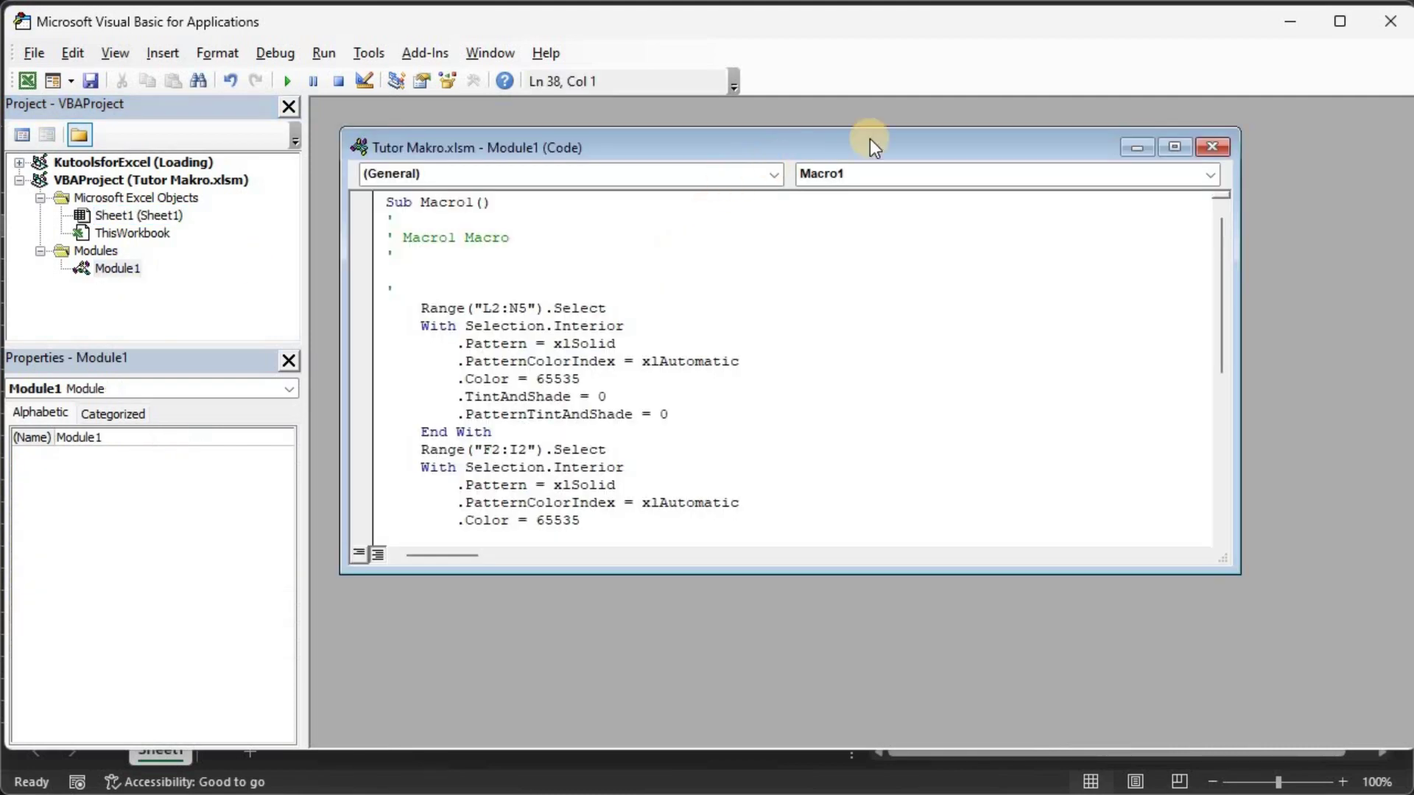
pyautogui.click(1175, 147)
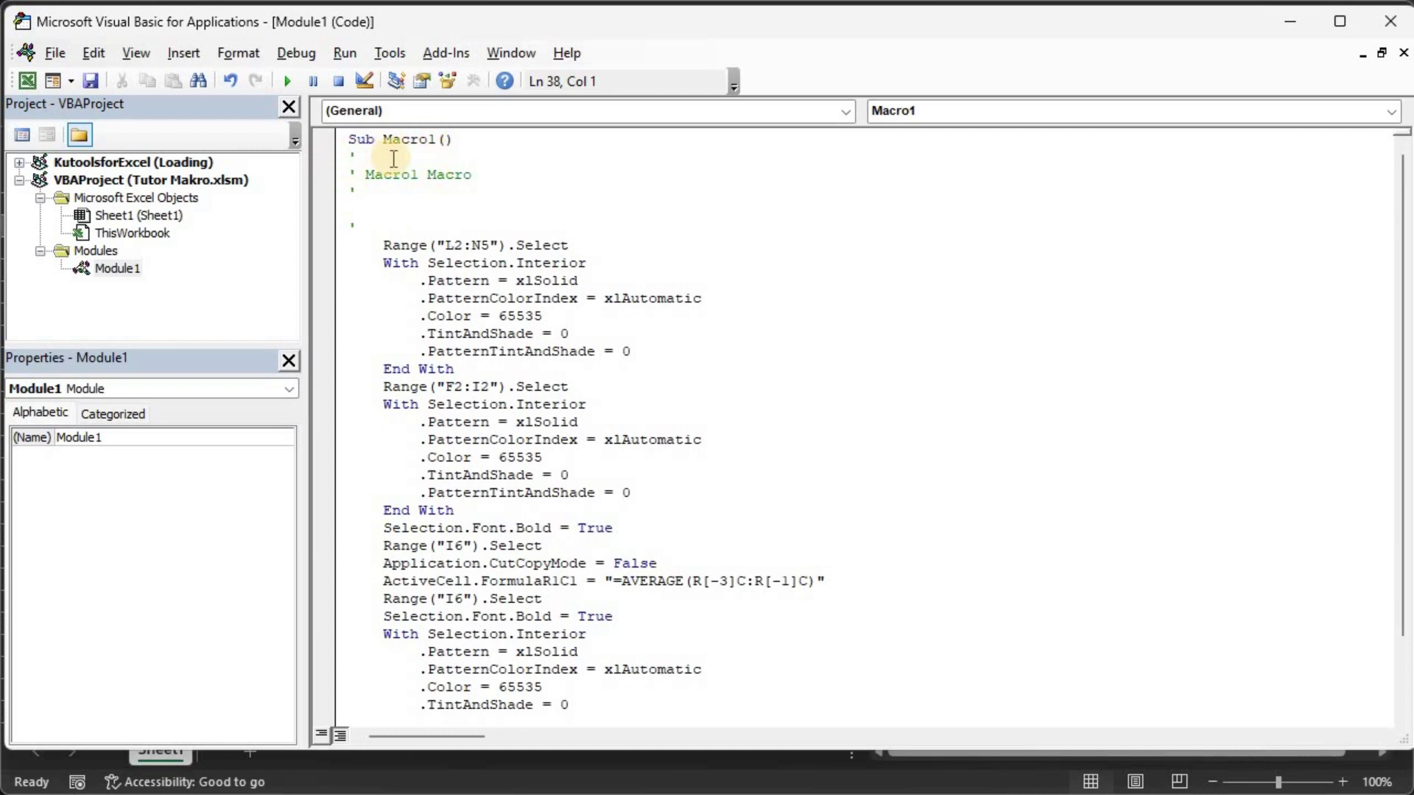
# Examine the recorded Macro1 code, from its comment lines through the fill, bold and AVERAGE statements to End Sub.
pyautogui.click(335, 160)
pyautogui.moveTo(335, 160); pyautogui.dragTo(340, 237)
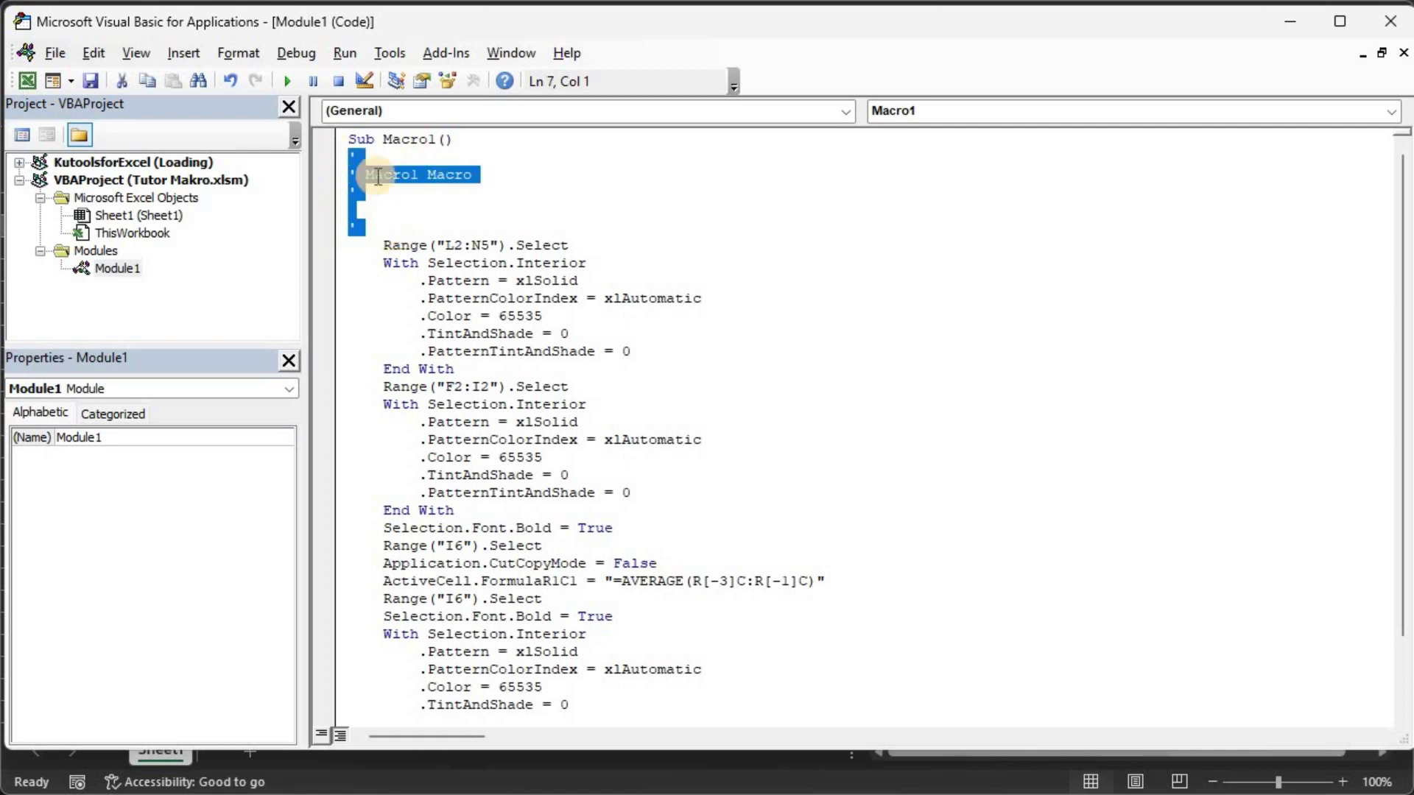
pyautogui.click(372, 228)
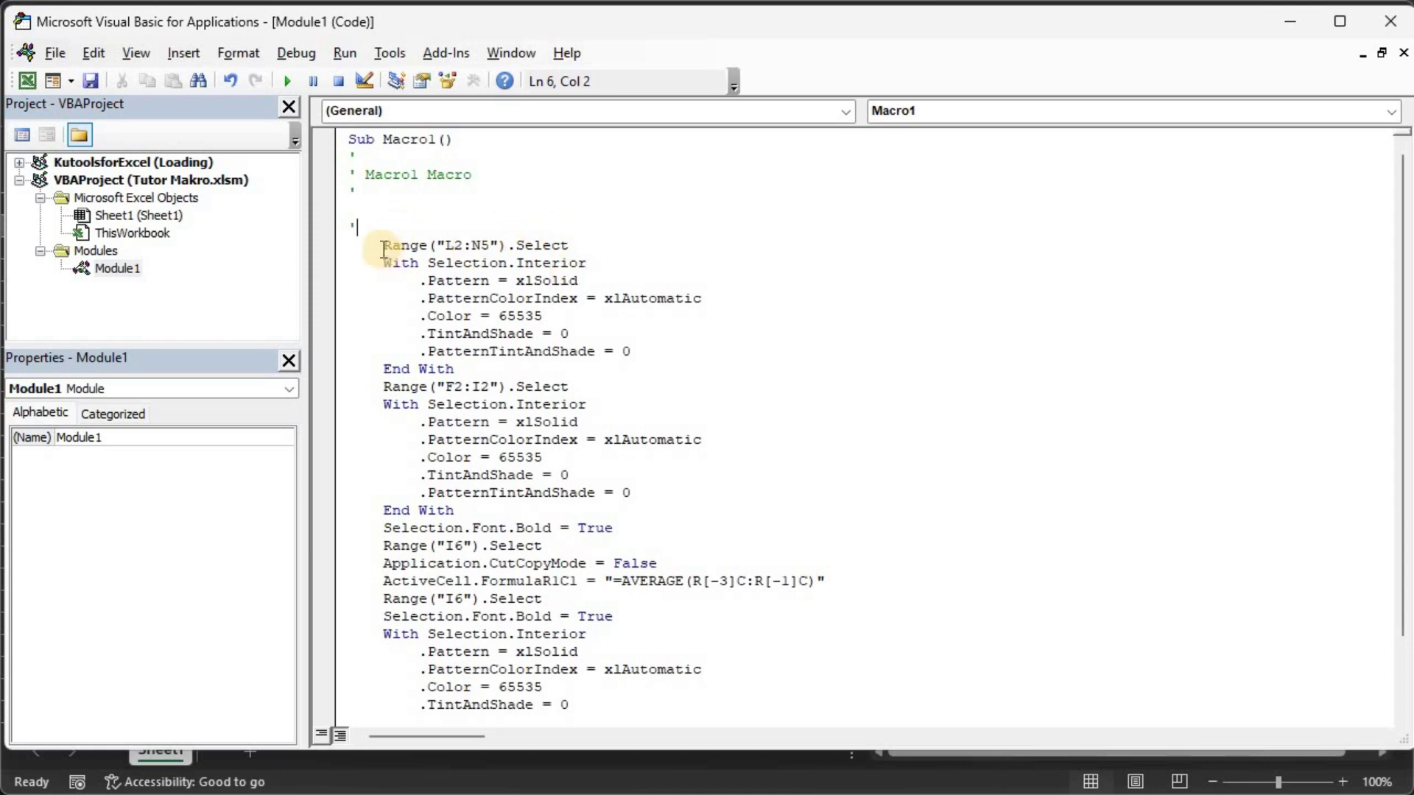
pyautogui.moveTo(384, 247); pyautogui.dragTo(471, 635)
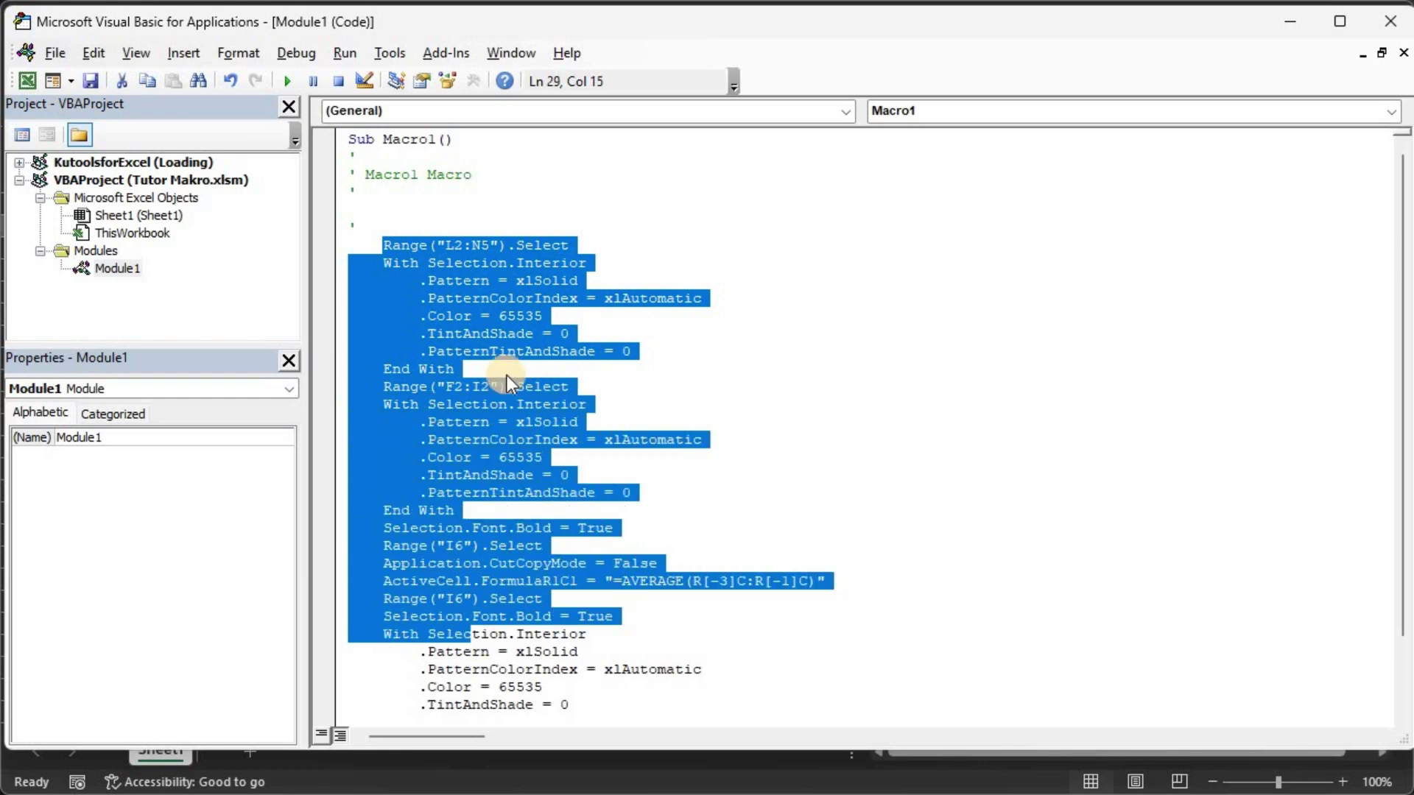
pyautogui.scroll(-2, 507, 376)
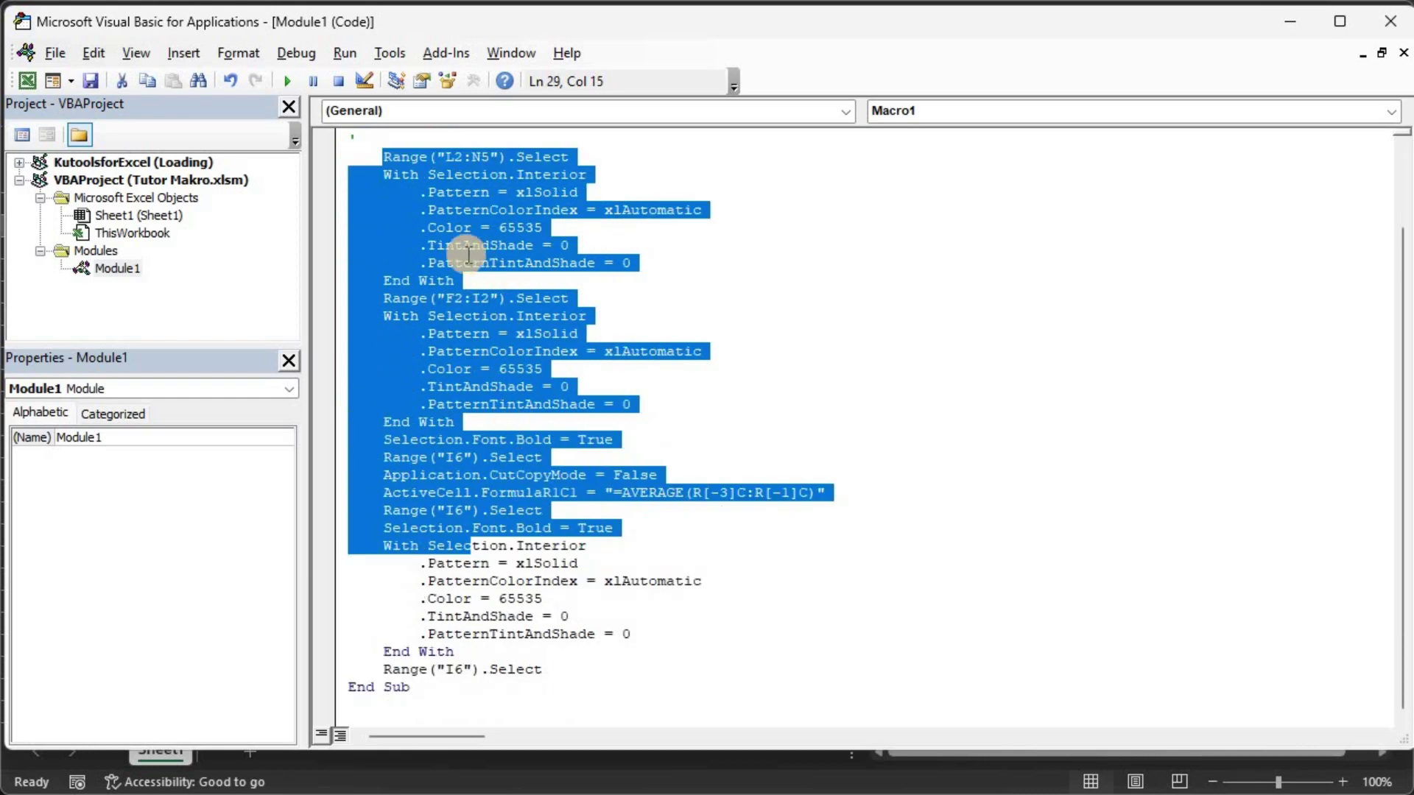
pyautogui.click(489, 261)
pyautogui.scroll(2, 383, 265)
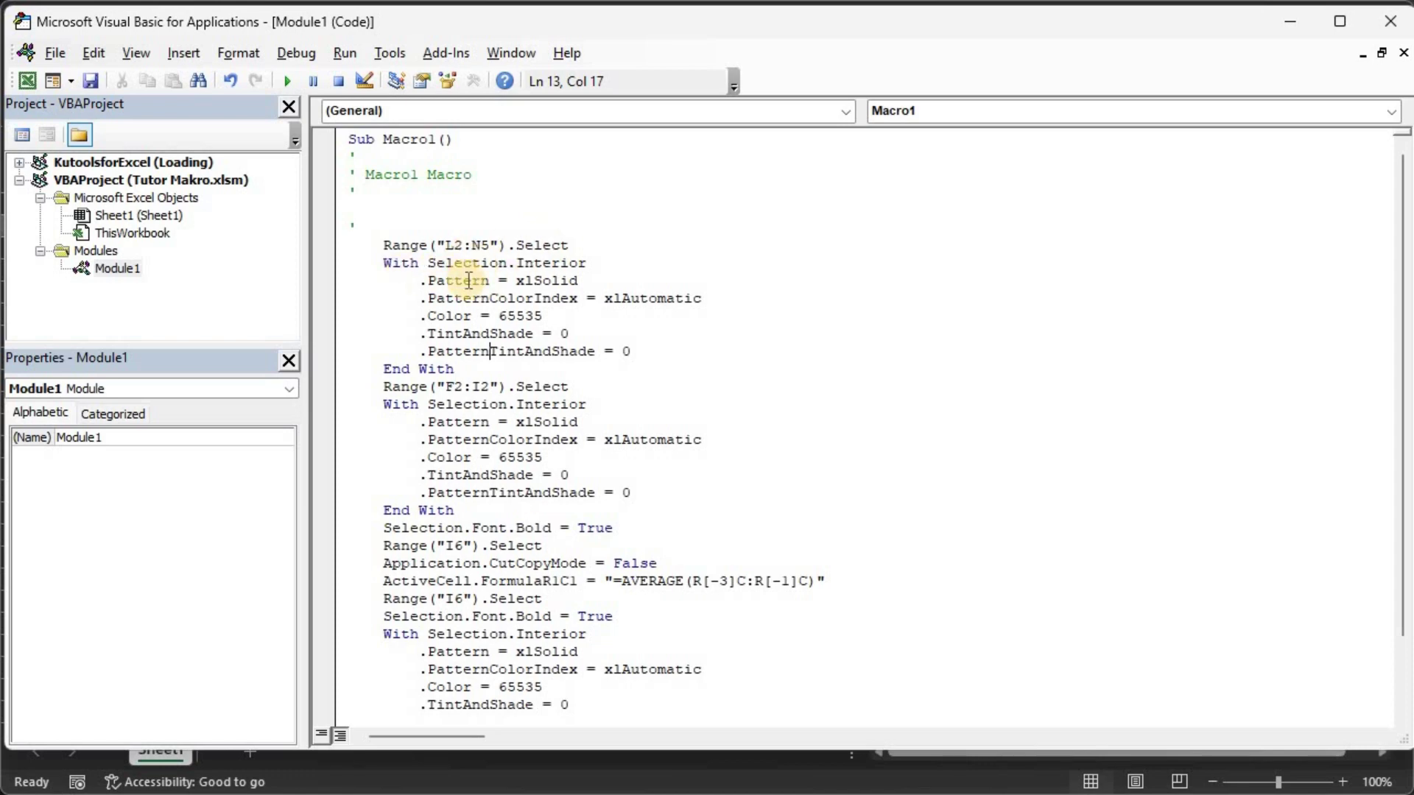
pyautogui.scroll(-2, 479, 635)
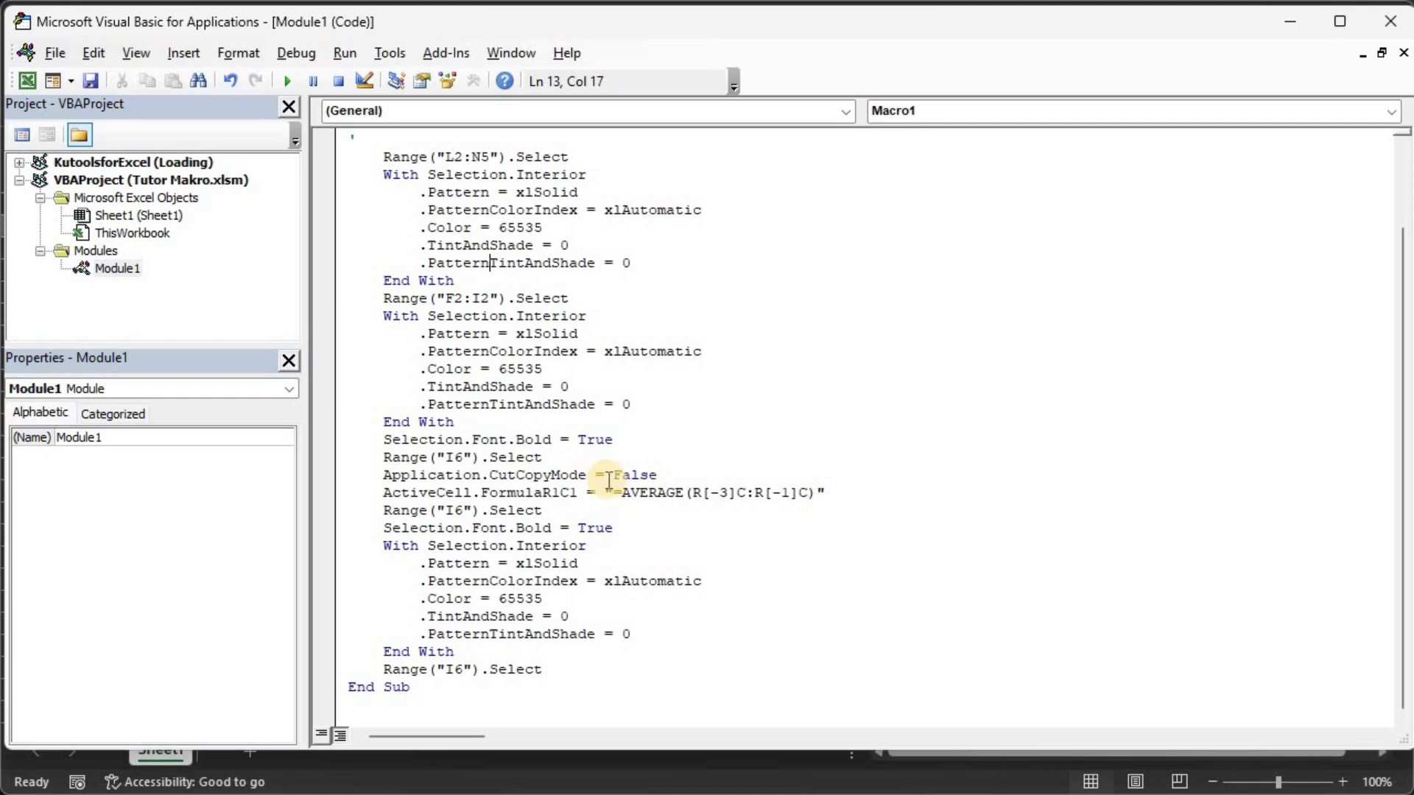
pyautogui.scroll(2, 609, 480)
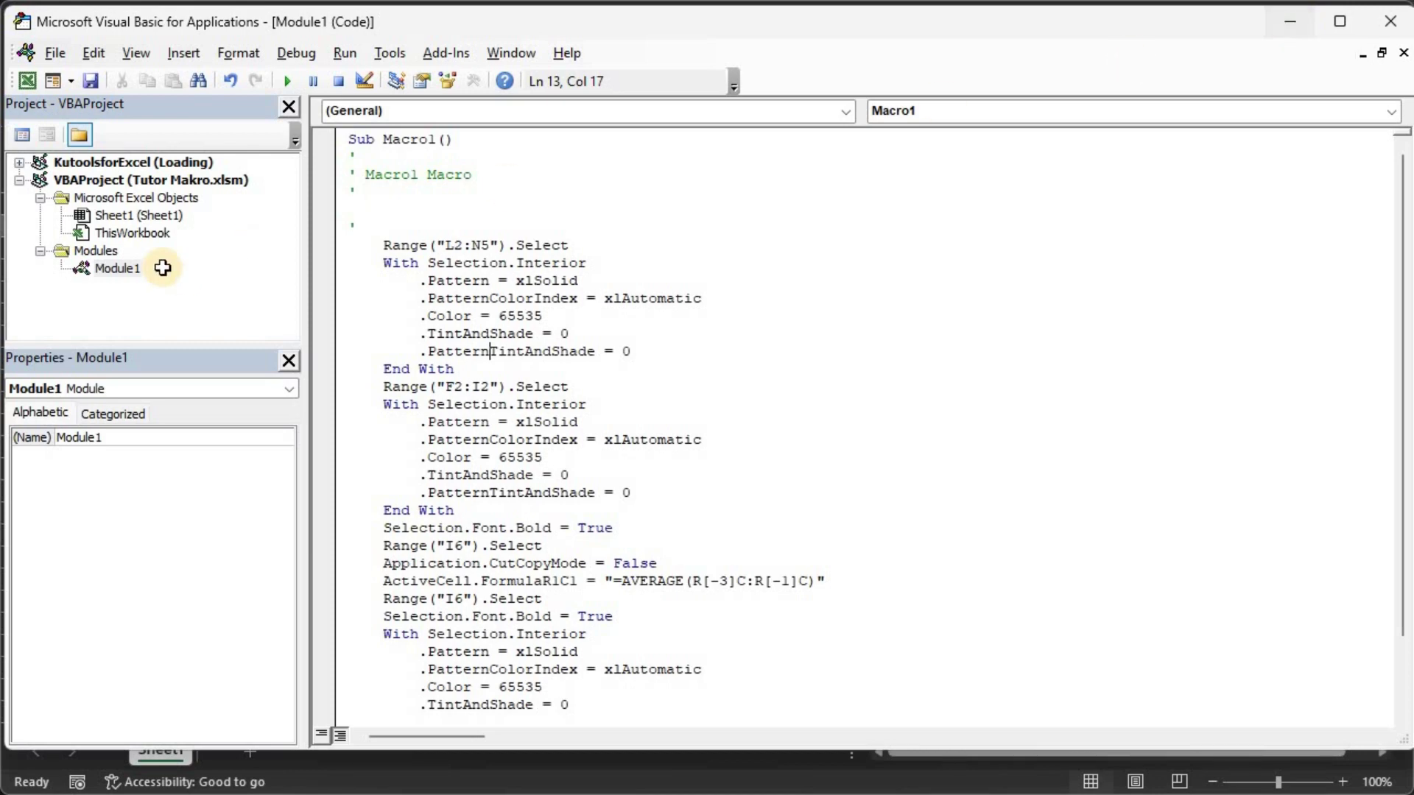
# Return to the worksheet and inspect the original table's header A2:D2 and the average formula in D6.
pyautogui.hotkey('alt', 'F11')
pyautogui.moveTo(44, 224); pyautogui.dragTo(232, 225)
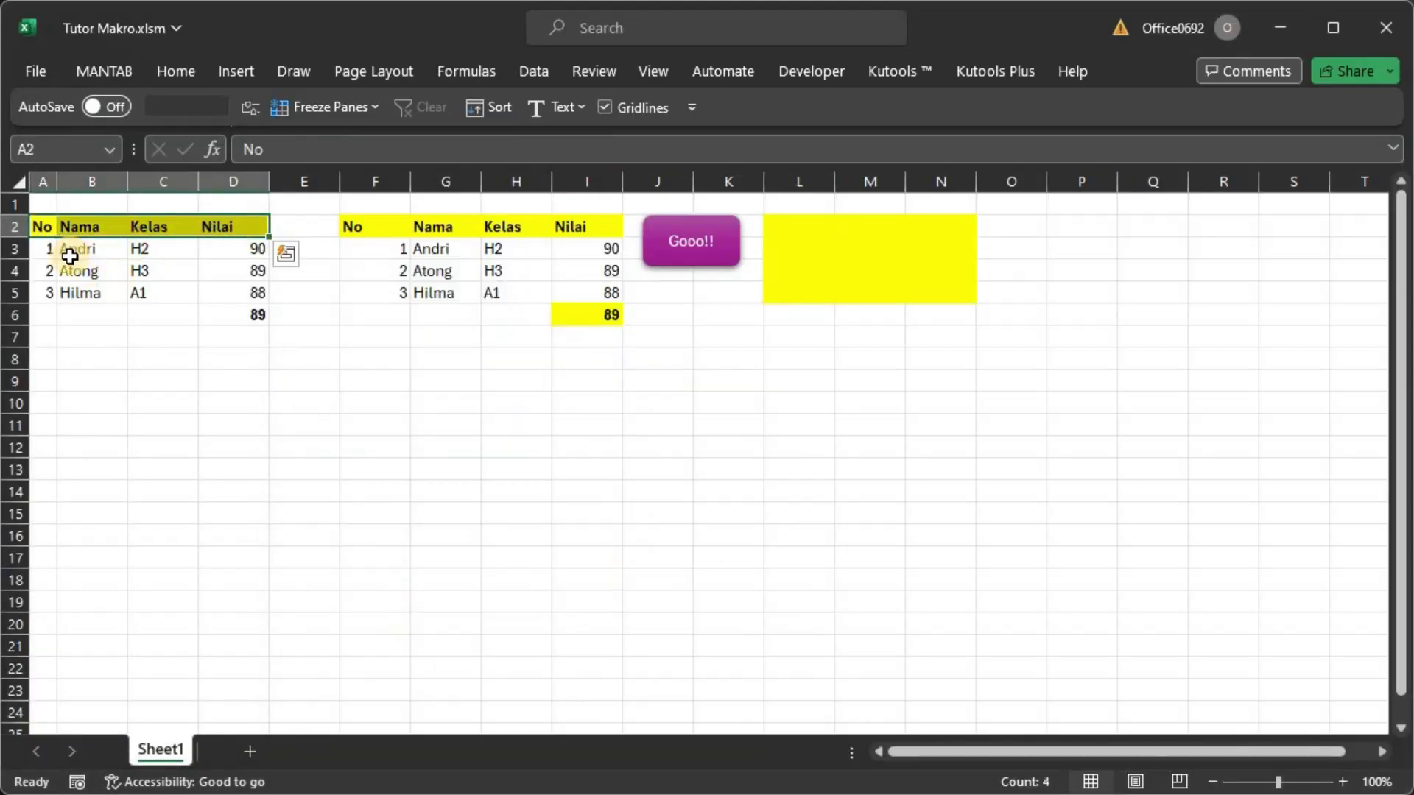
pyautogui.click(254, 319)
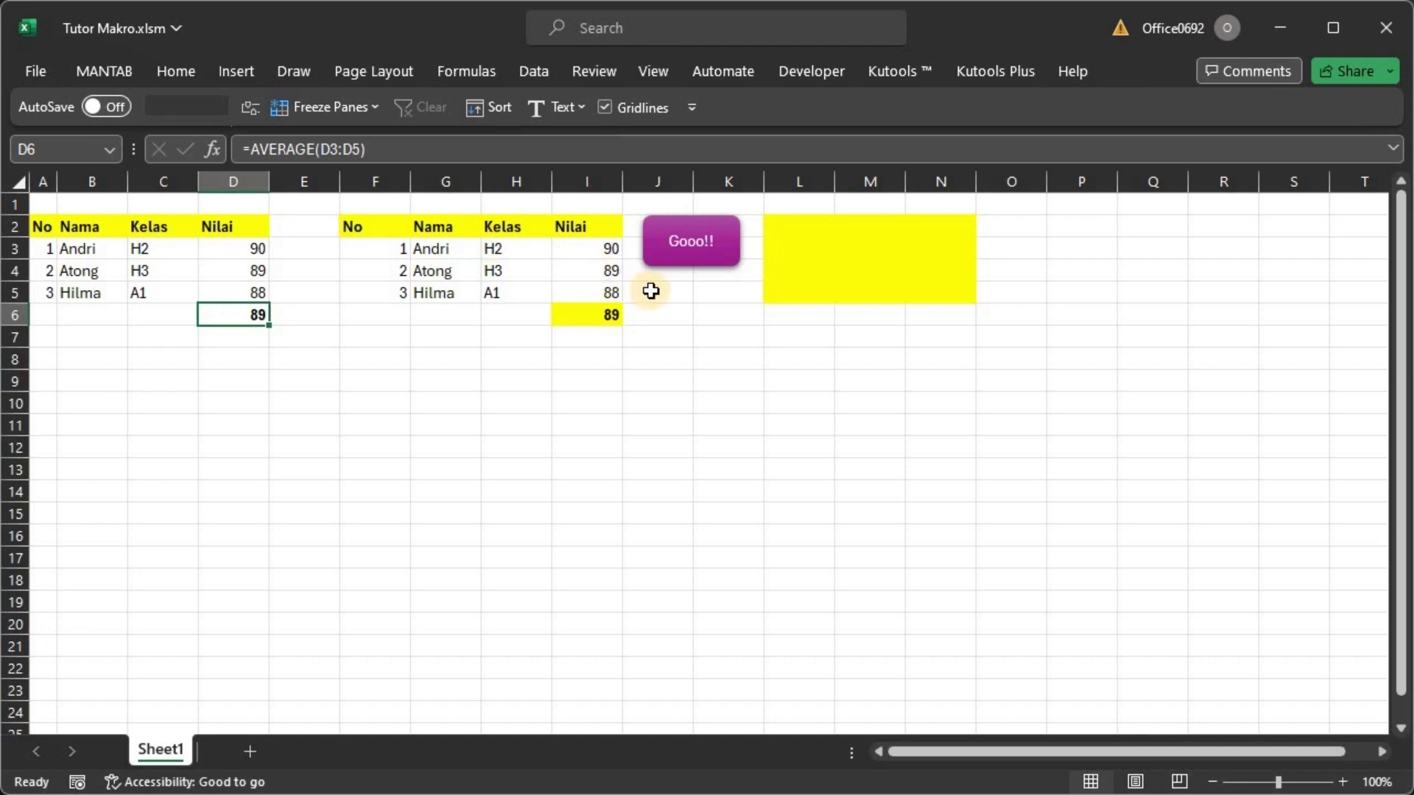
# Select F2:G4 in the duplicate table and run the recorded macro again from the "Gooo!!" shape.
pyautogui.moveTo(376, 226); pyautogui.dragTo(471, 271)
pyautogui.click(690, 244)
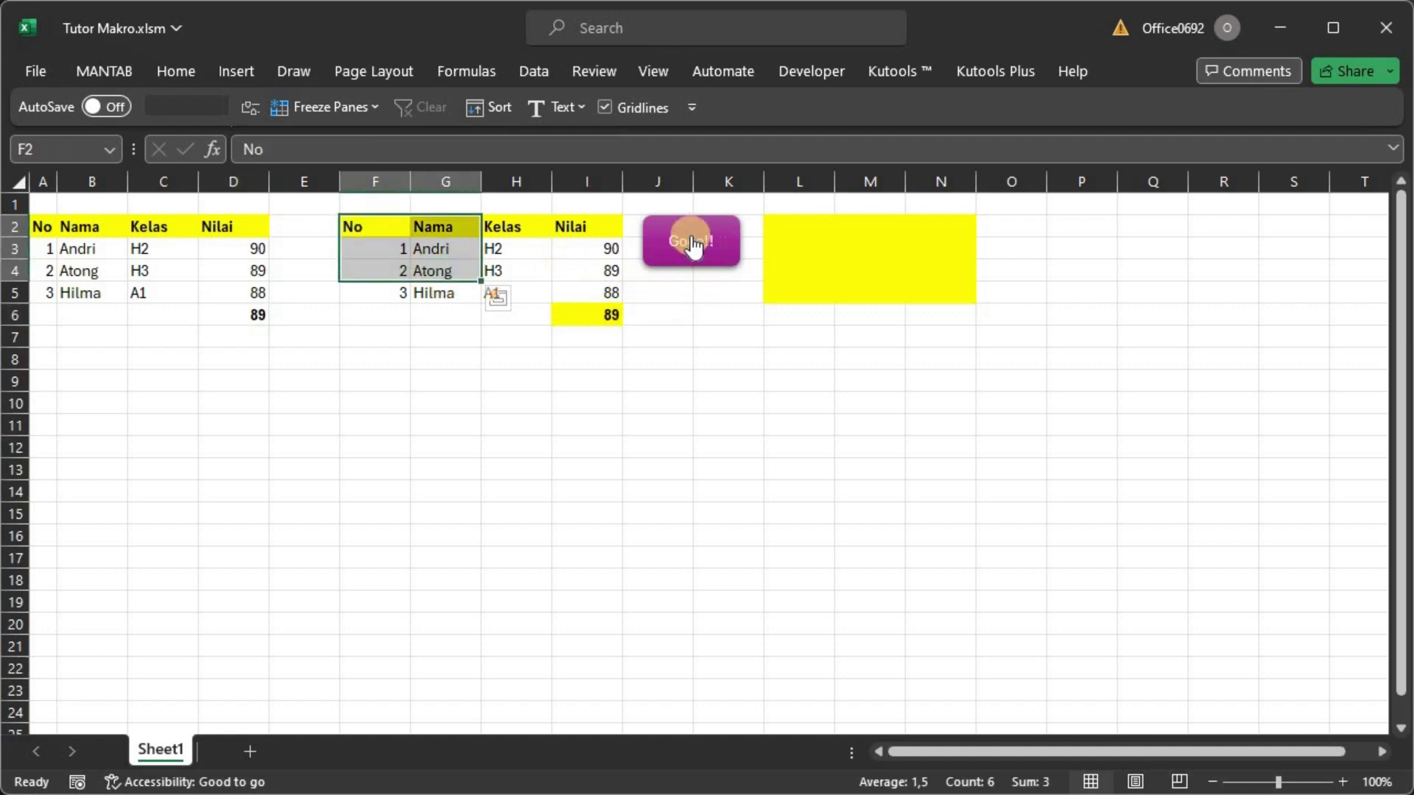